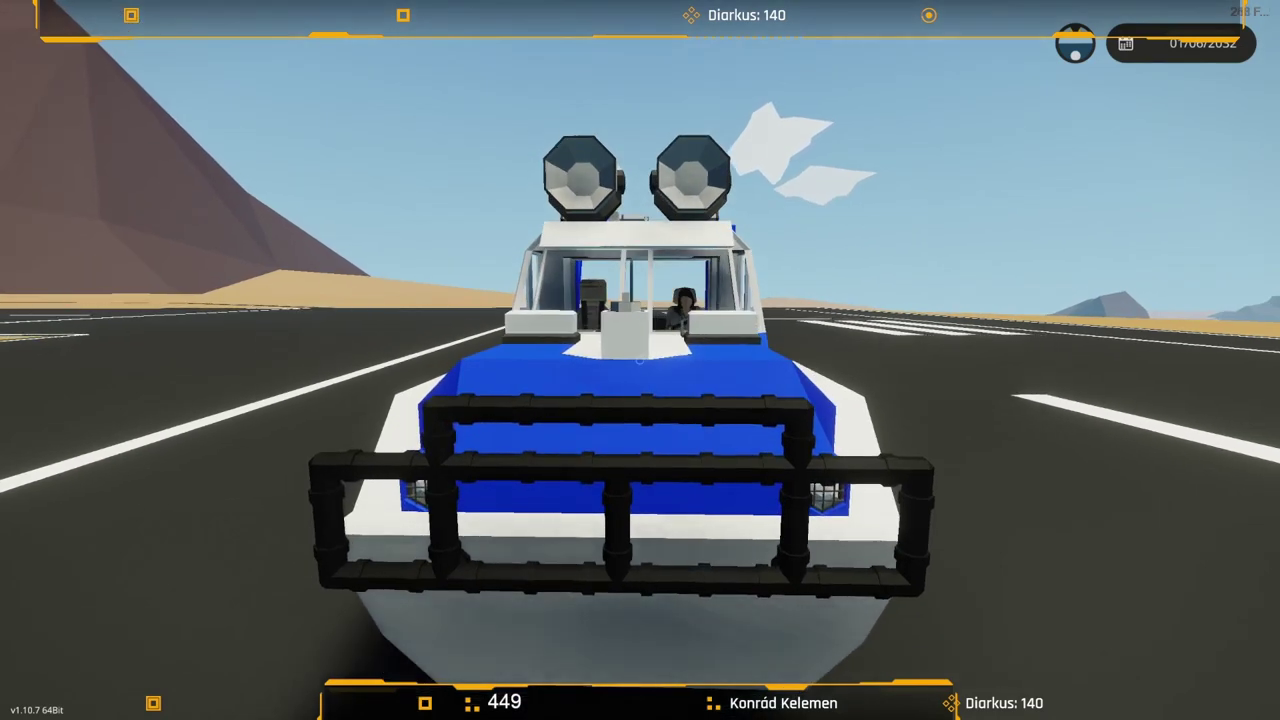
Inspect the truck's dashboard gauges from the driver's seat, comparing the Knots and Mph speed read-outs.
scroll(640, 360, down, 5)
scroll(640, 360, up, 5)
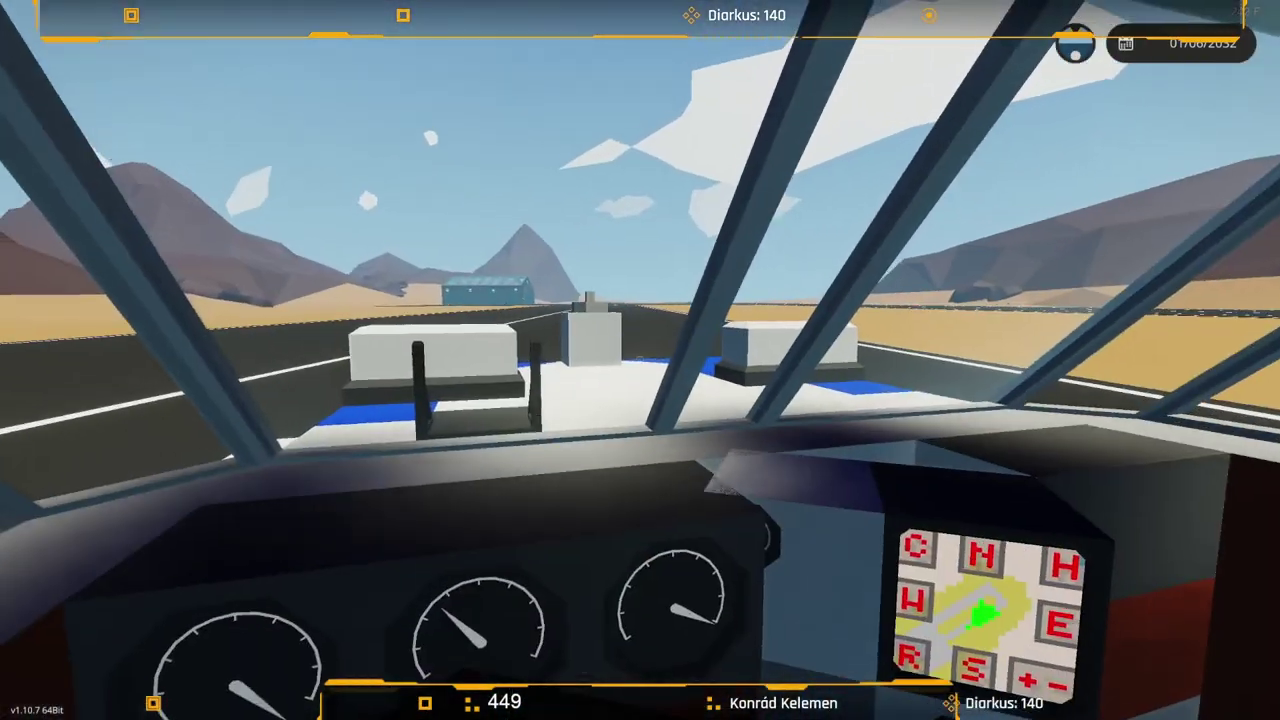
right_click(640, 360)
key(s)
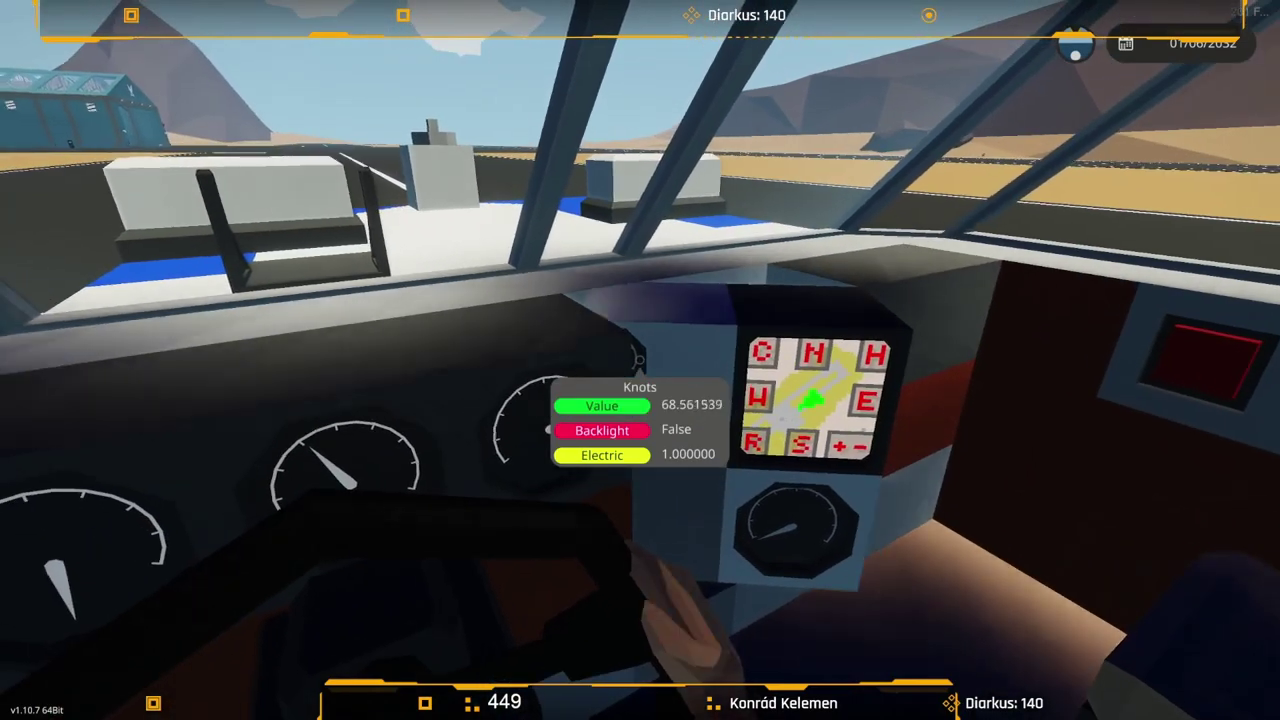
right_click(640, 360)
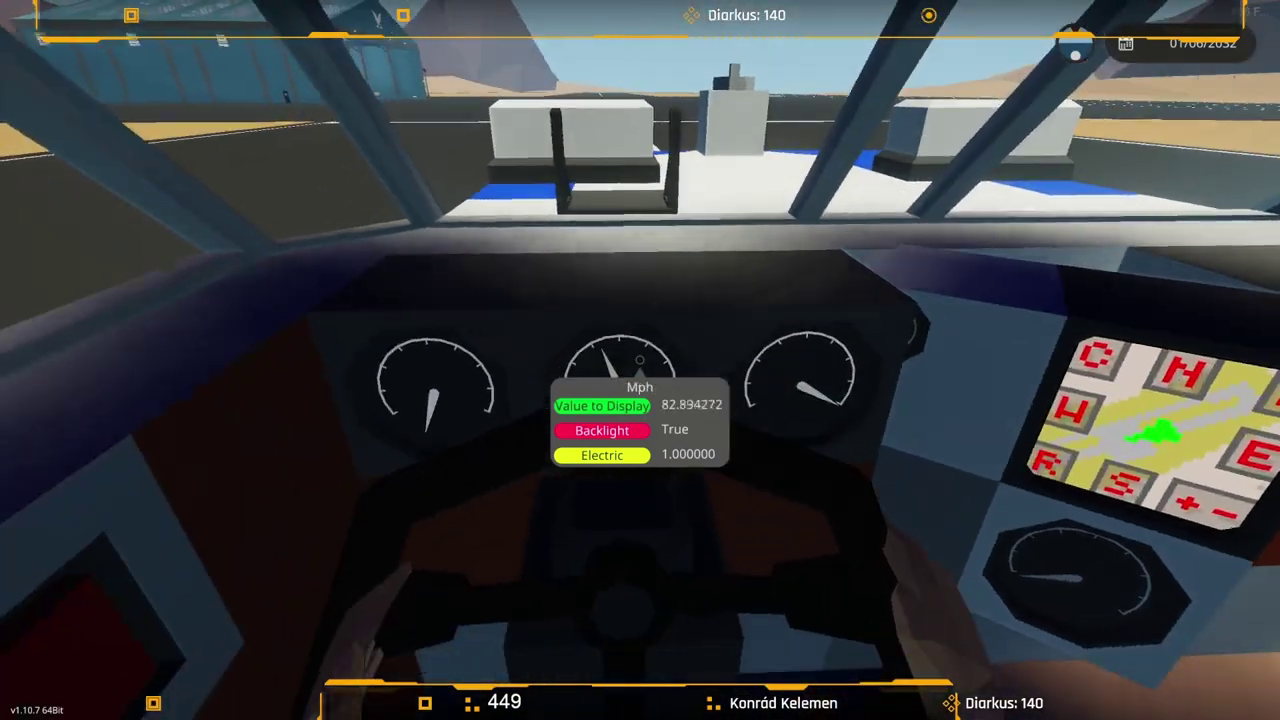
right_click(640, 360)
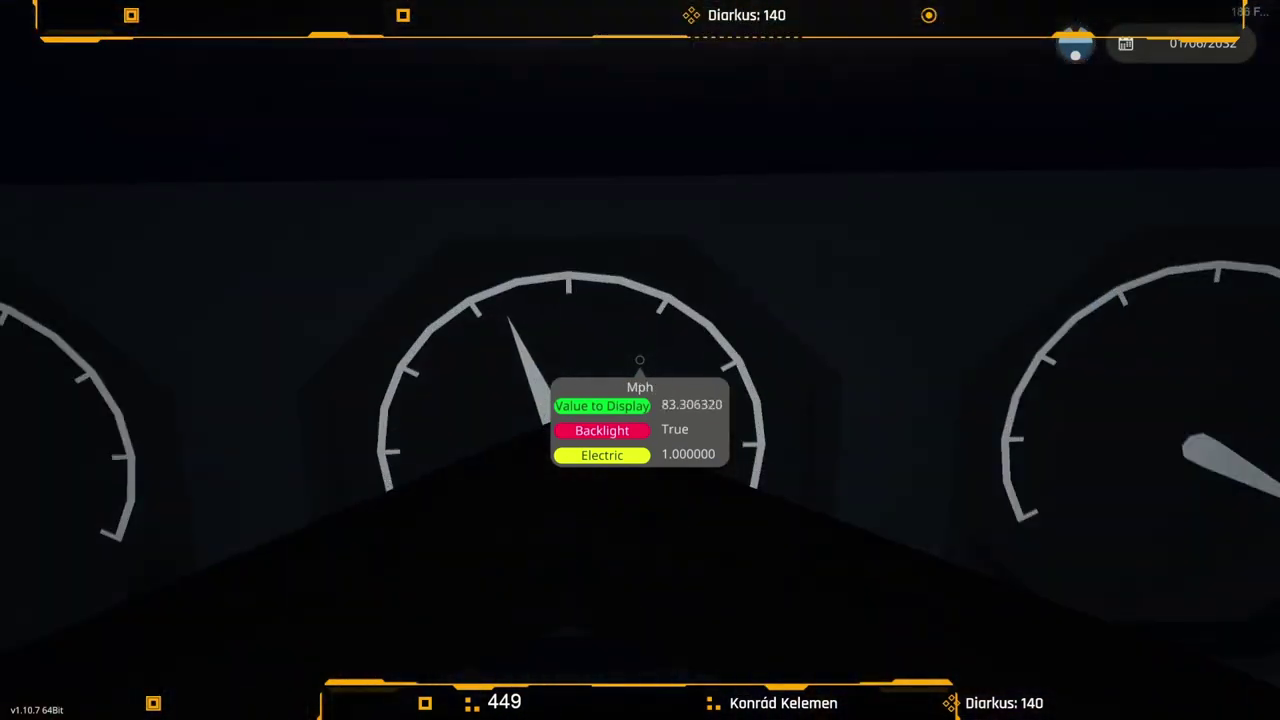
key(s)
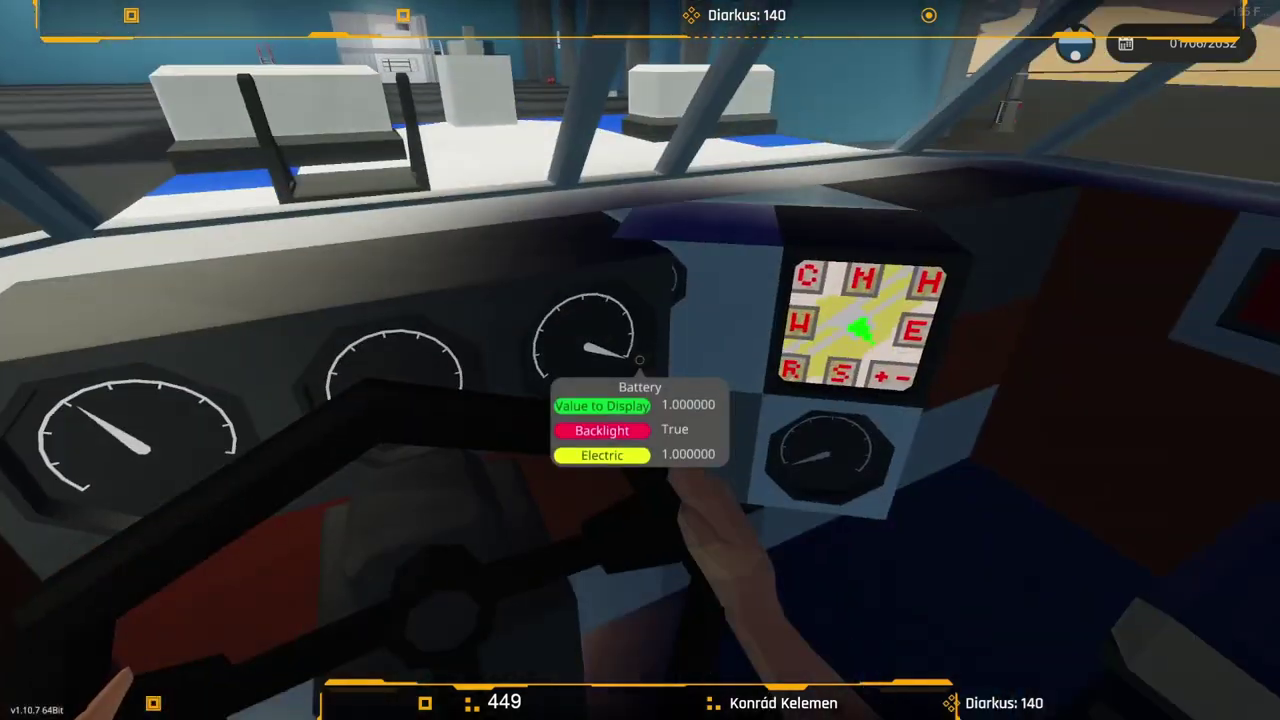
Leave the driver's seat and open the truck in the workbench editor.
key(f)
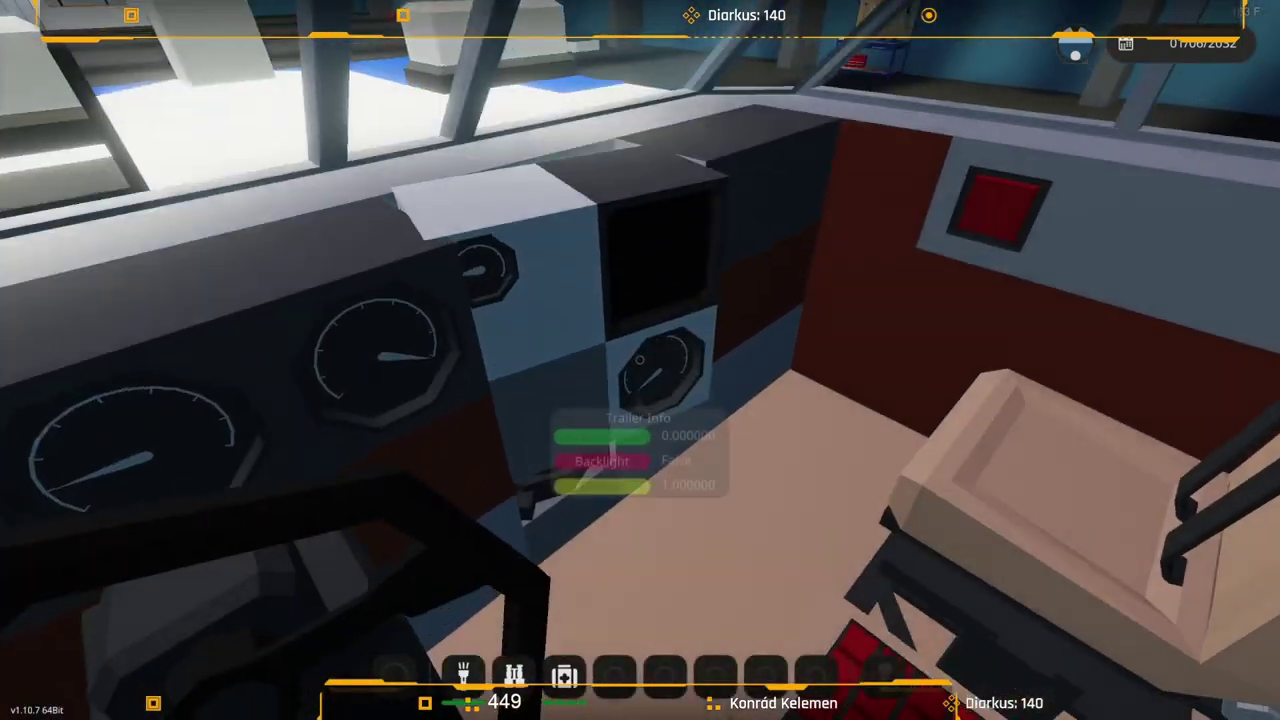
key(v)
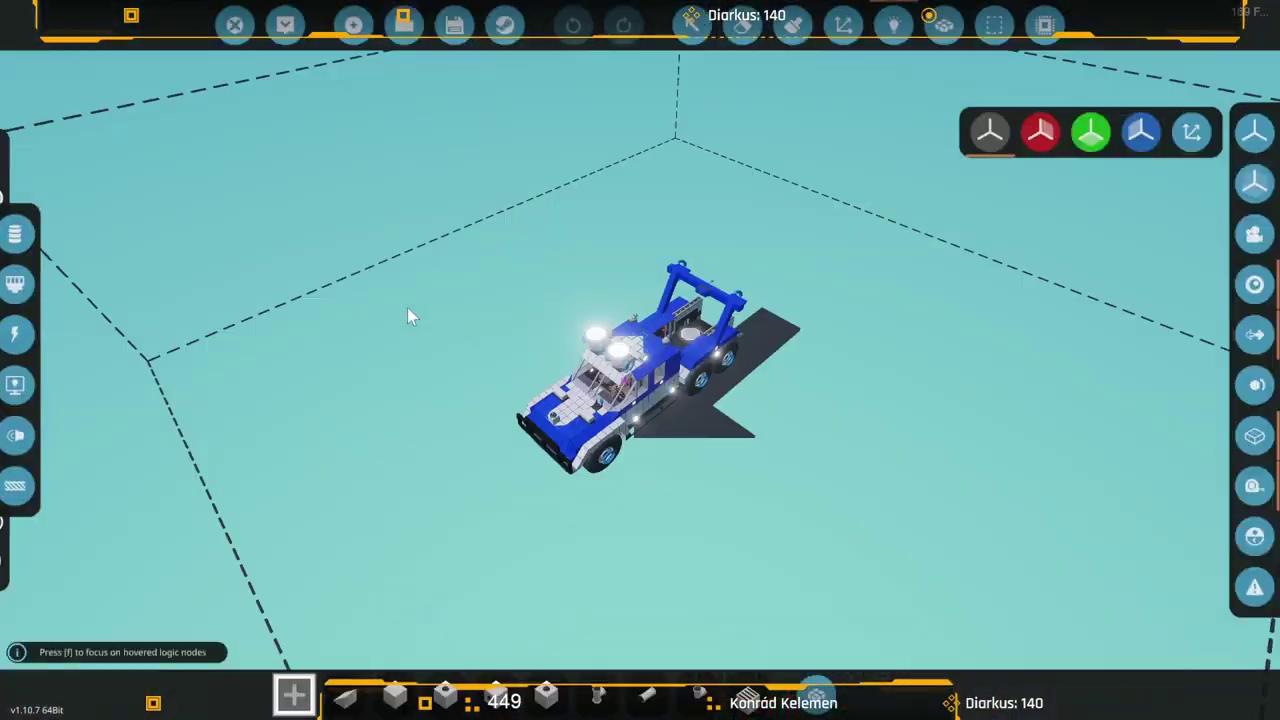
scroll(829, 600, up, 8)
drag(734, 523, 838, 388)
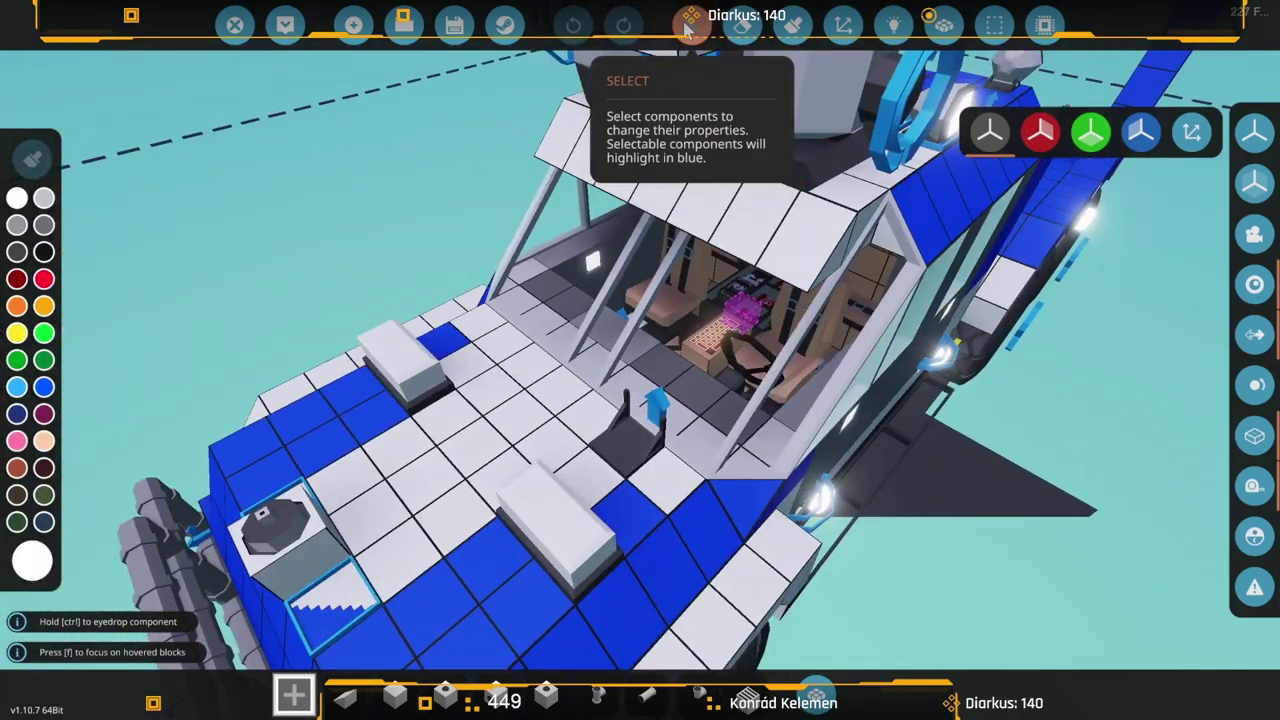
Open the properties of the truck's one-input function block and examine its formula and the available unit conversions.
click(688, 24)
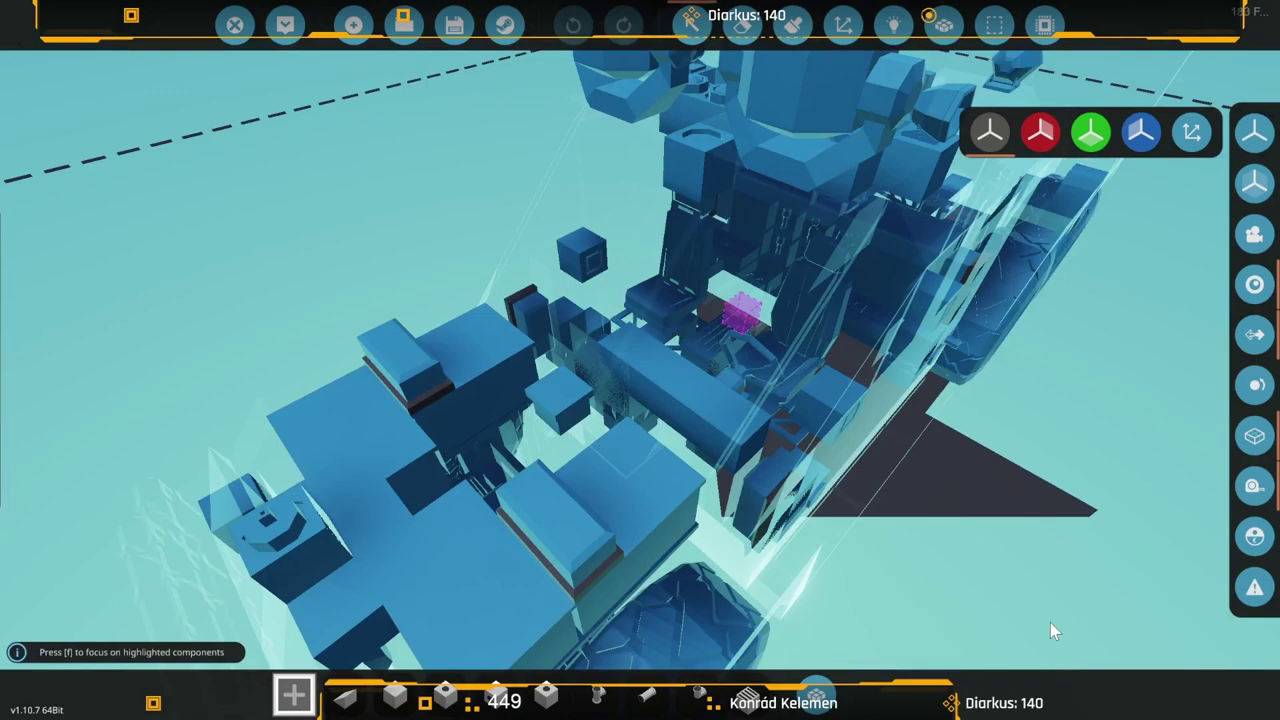
drag(1057, 474, 754, 406)
scroll(853, 418, up, 3)
scroll(783, 366, up, 4)
scroll(790, 352, up, 5)
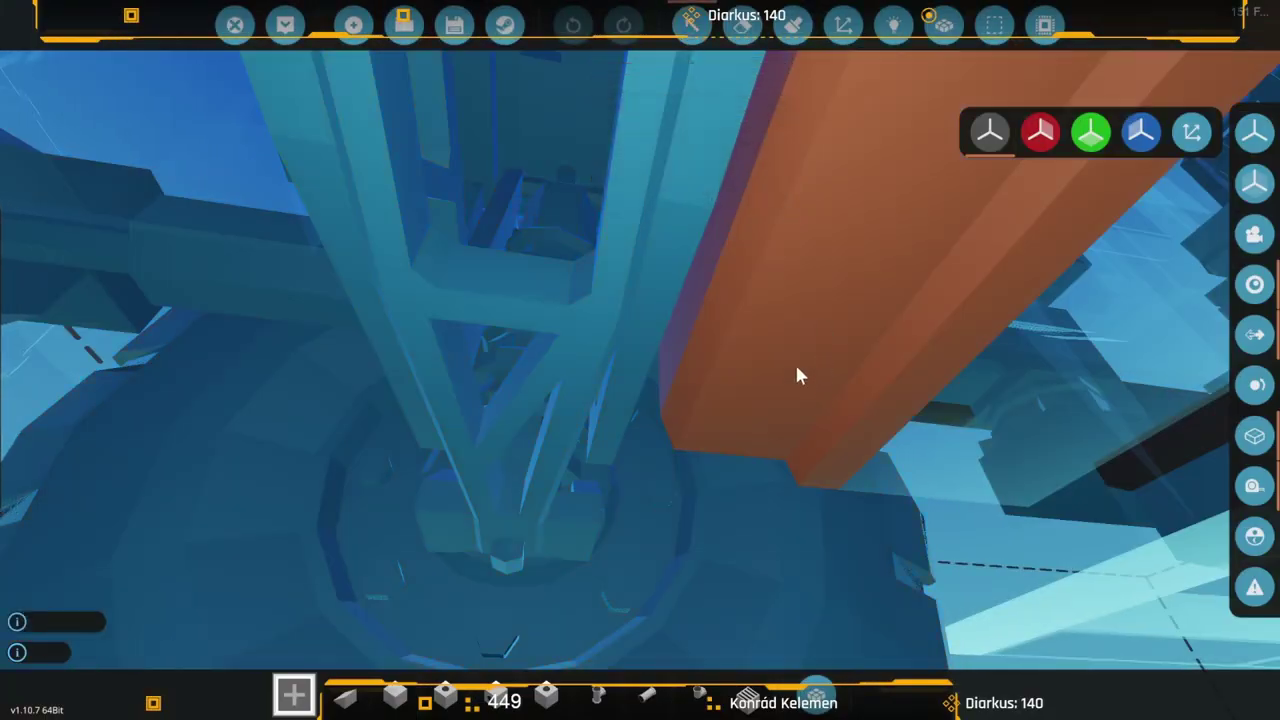
click(778, 341)
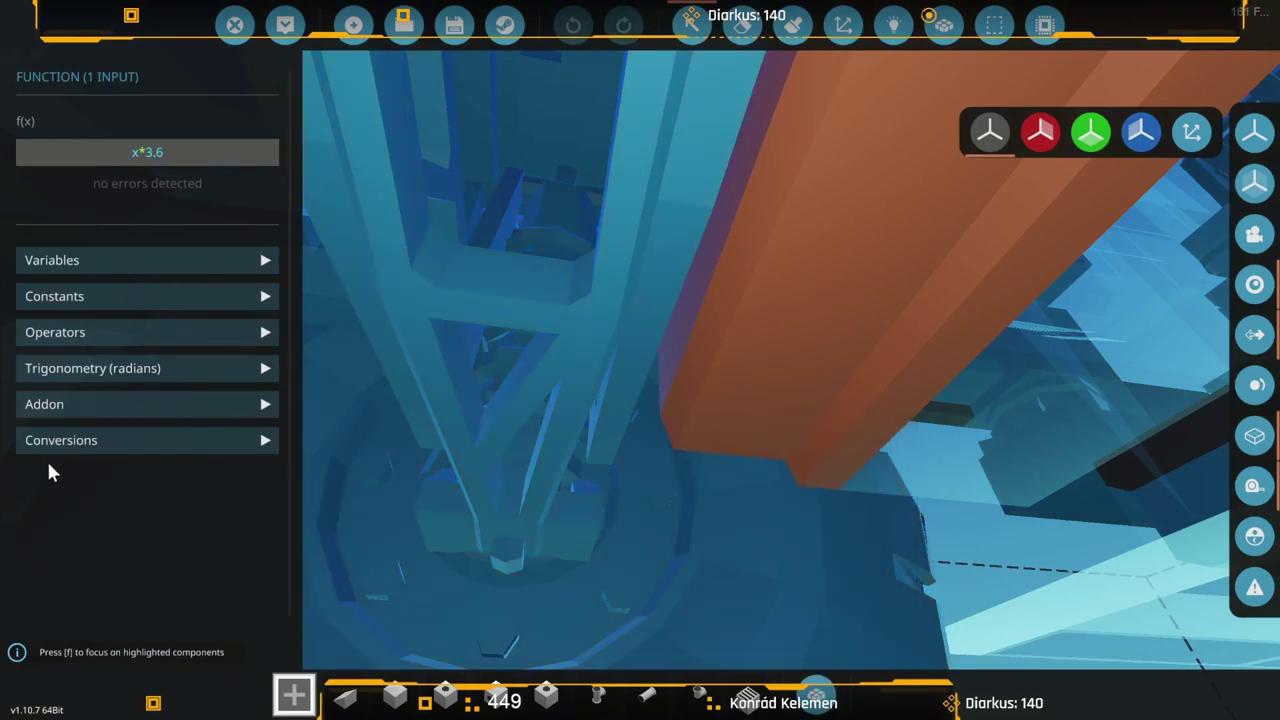
click(150, 442)
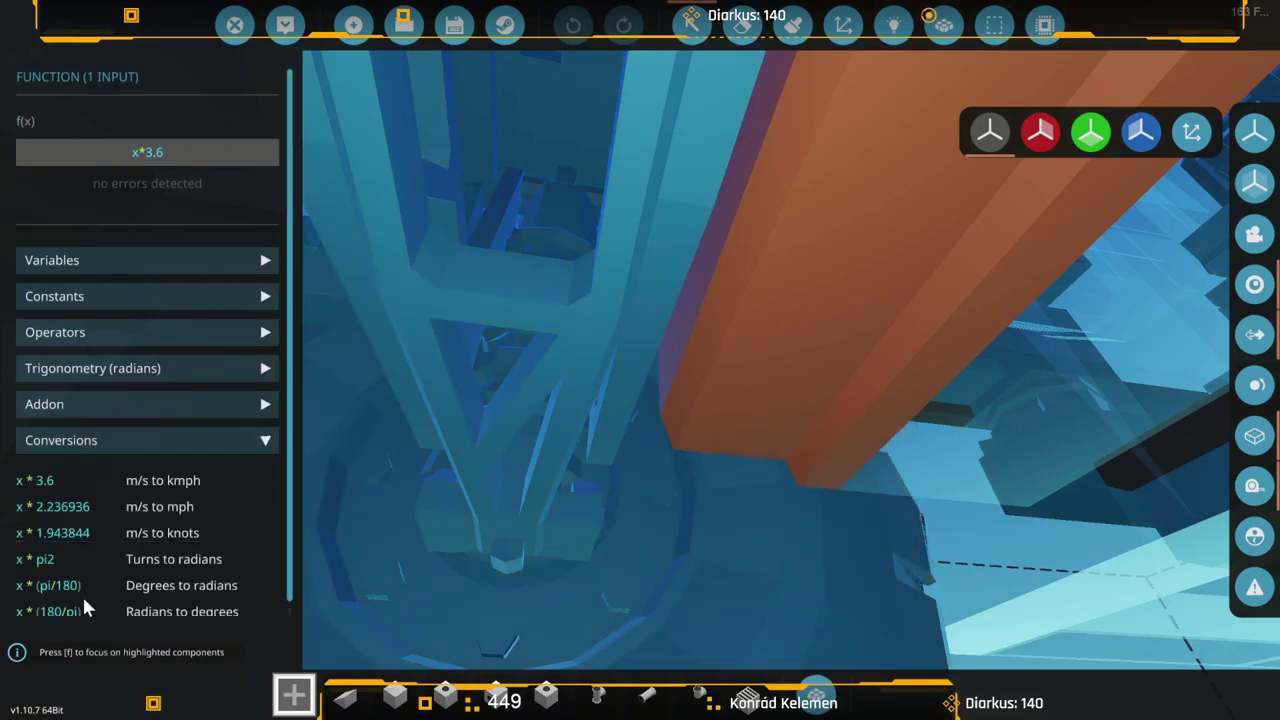
click(125, 152)
drag(931, 481, 994, 394)
click(697, 27)
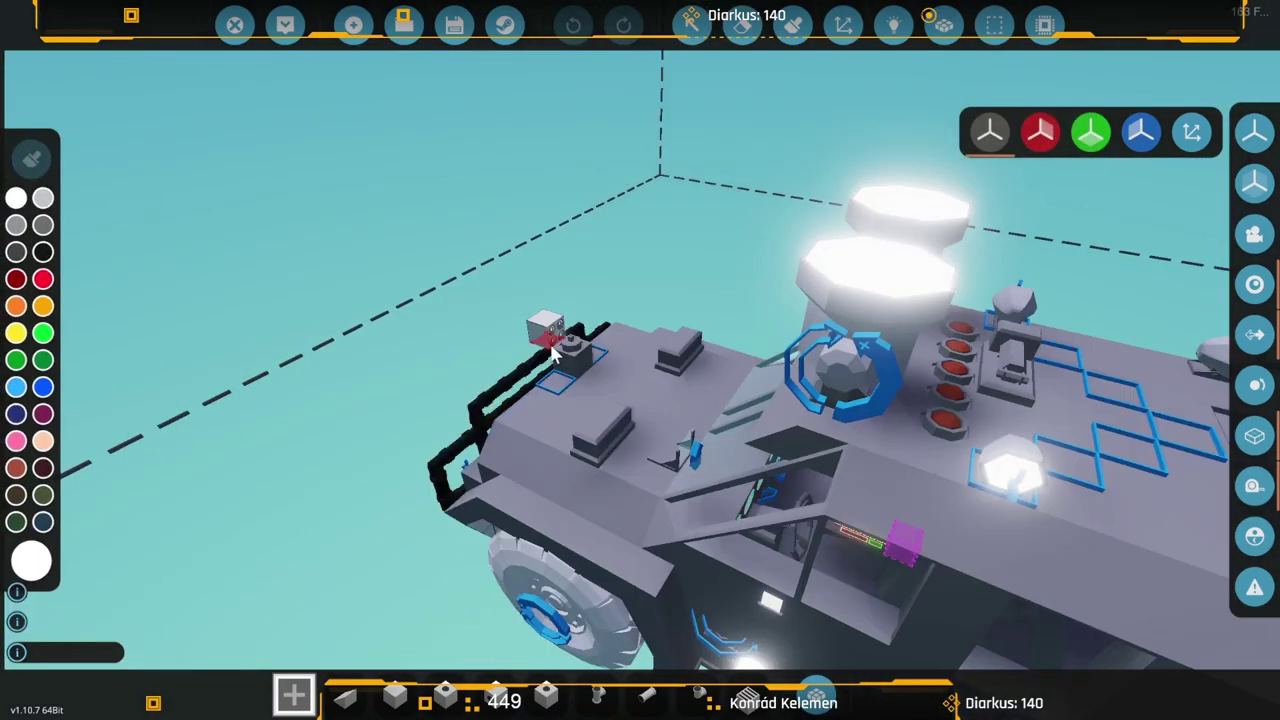
Examine the Linear Speed Sensor in the component inventory and preview where it could sit on the truck.
drag(620, 335, 600, 369)
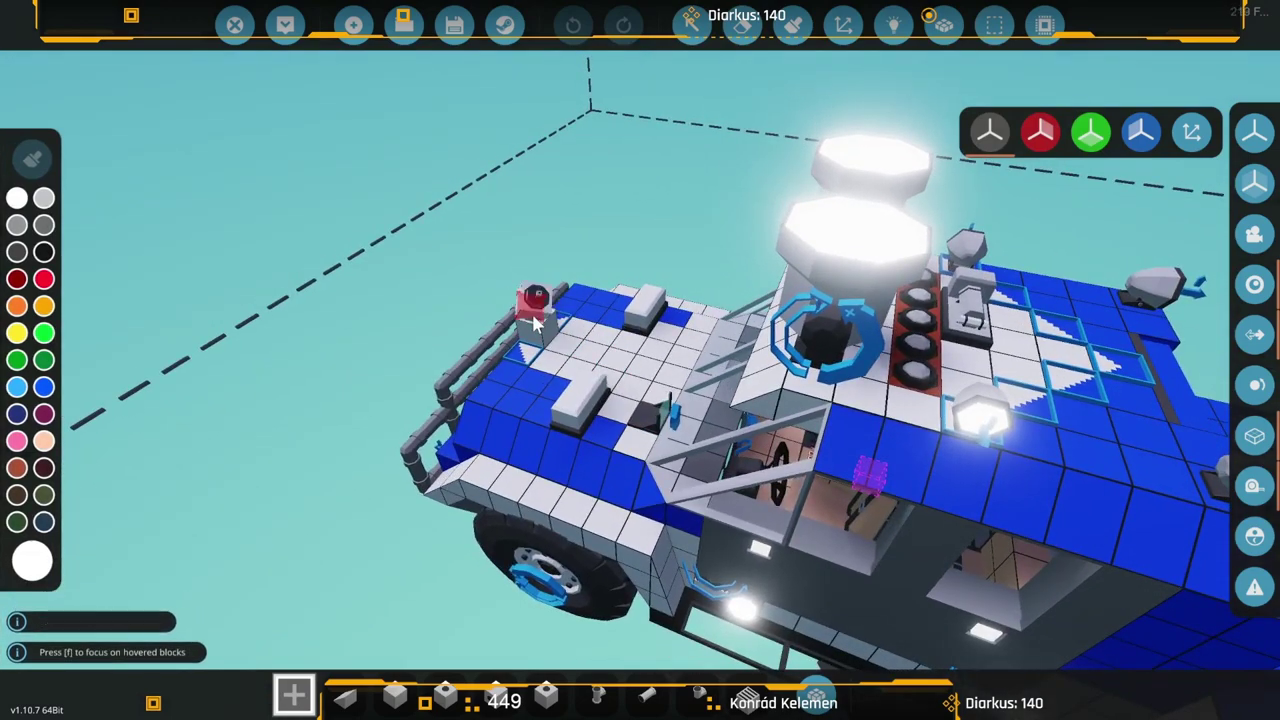
key(q)
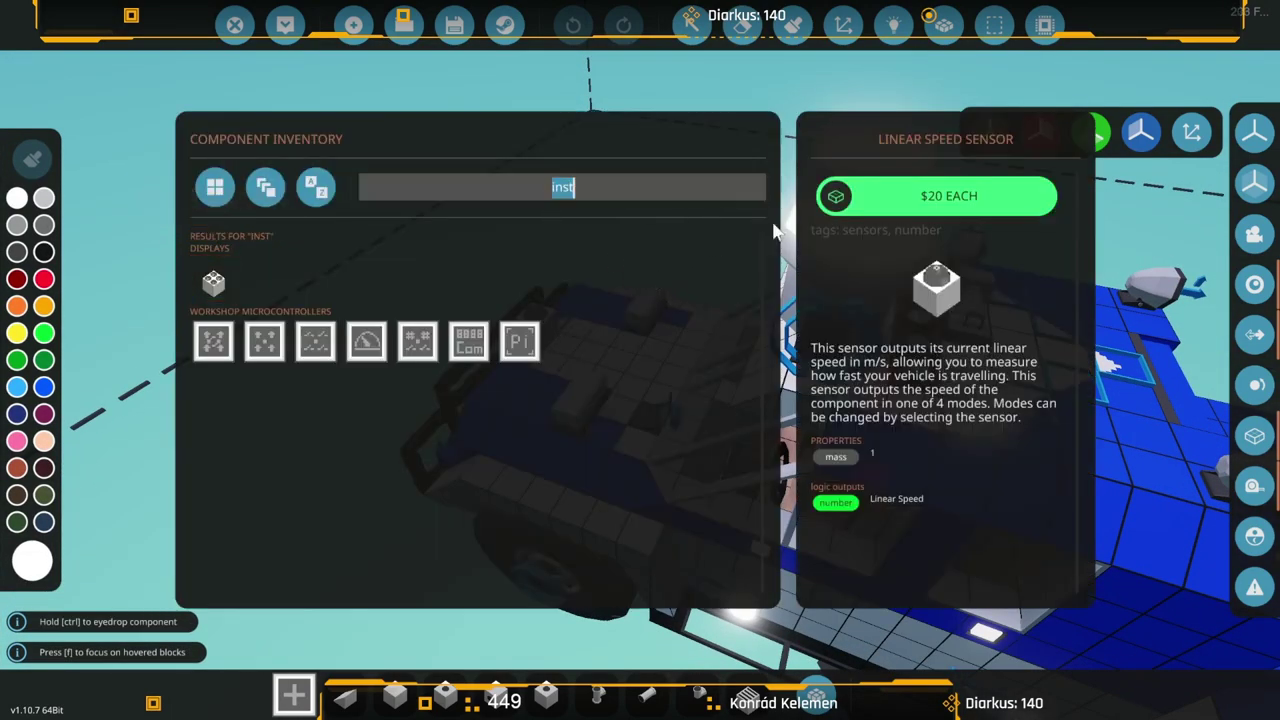
key(Escape)
drag(423, 440, 450, 430)
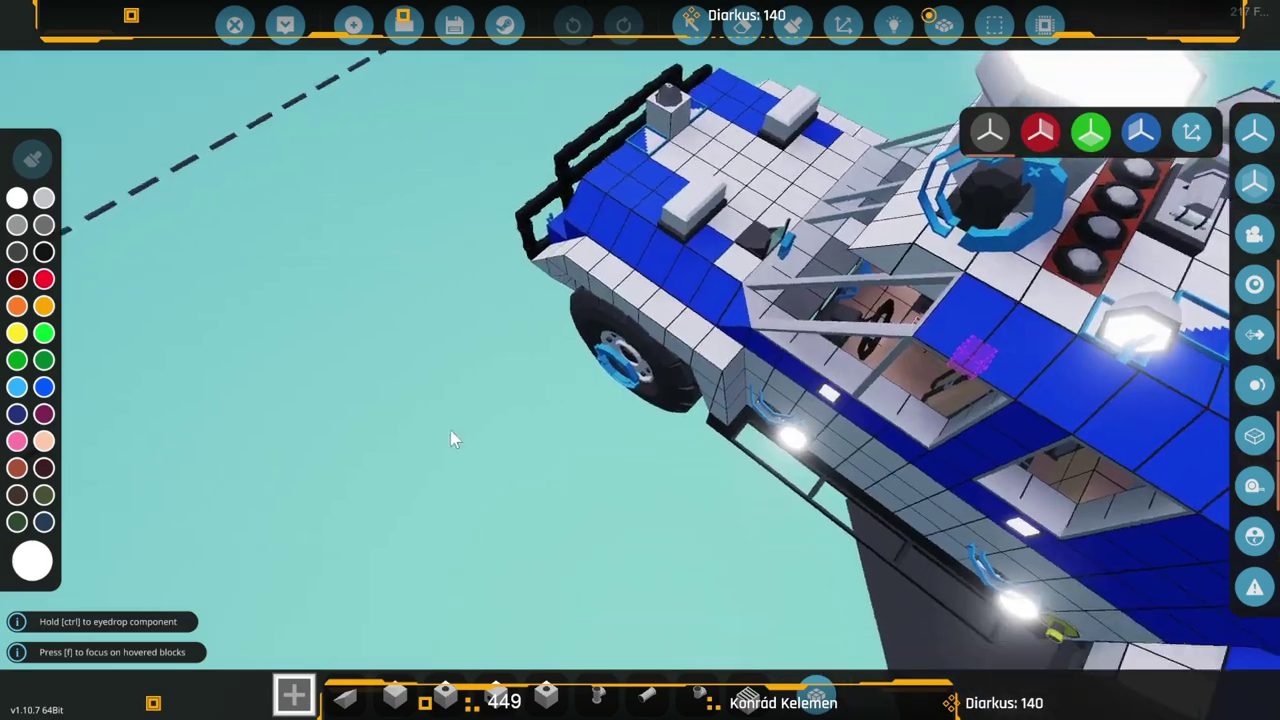
key(q)
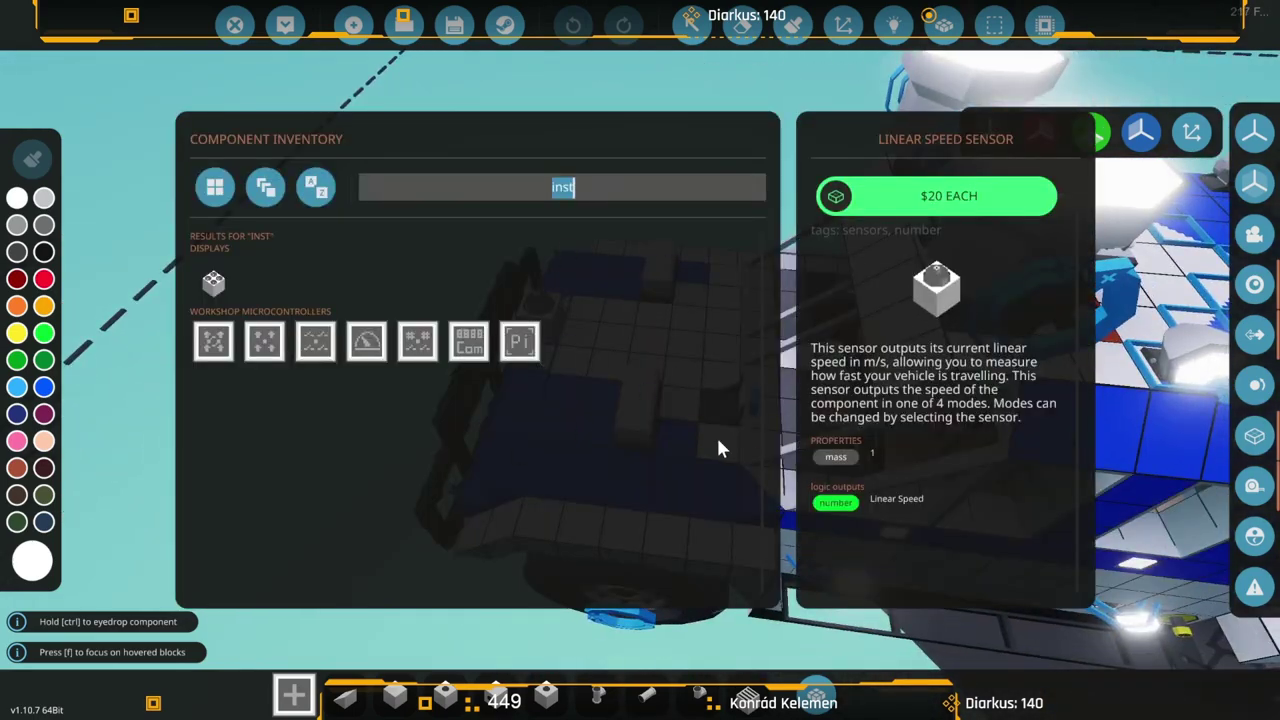
key(Escape)
drag(390, 520, 420, 522)
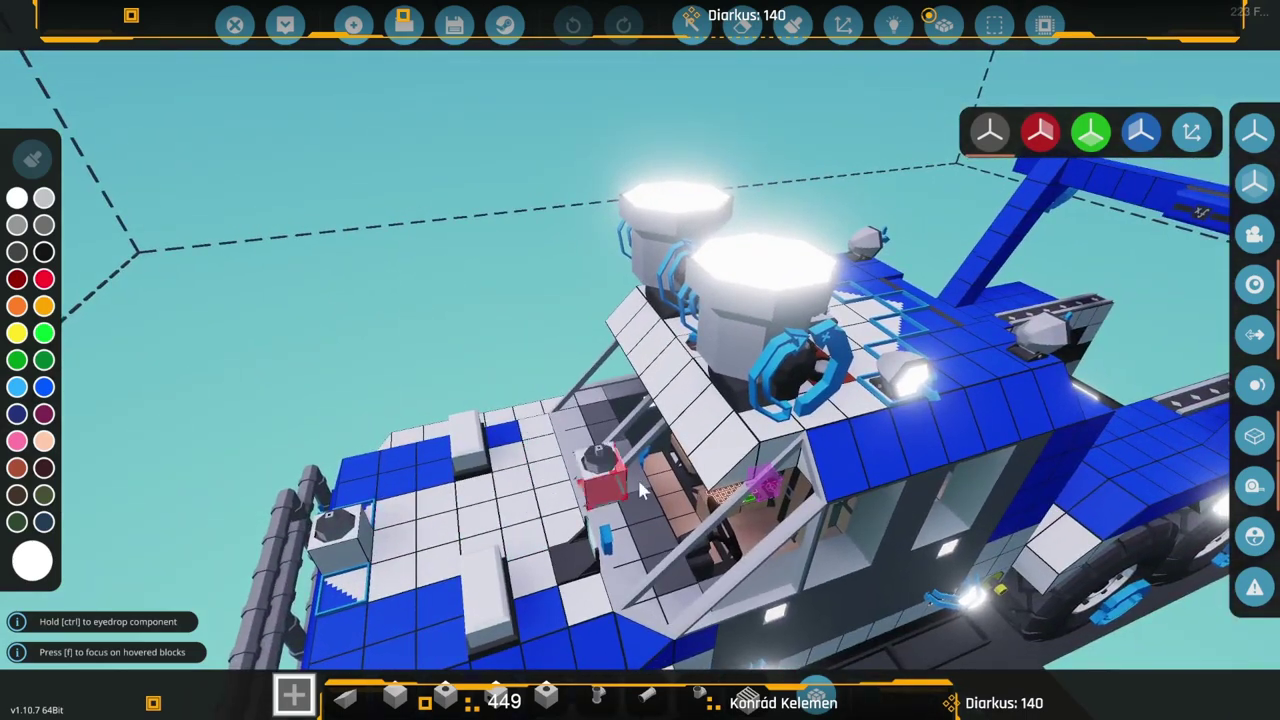
drag(680, 478, 640, 434)
scroll(580, 445, down, 3)
drag(775, 440, 690, 510)
Place a blank 6x6 microcontroller on the block platform.
drag(513, 322, 500, 294)
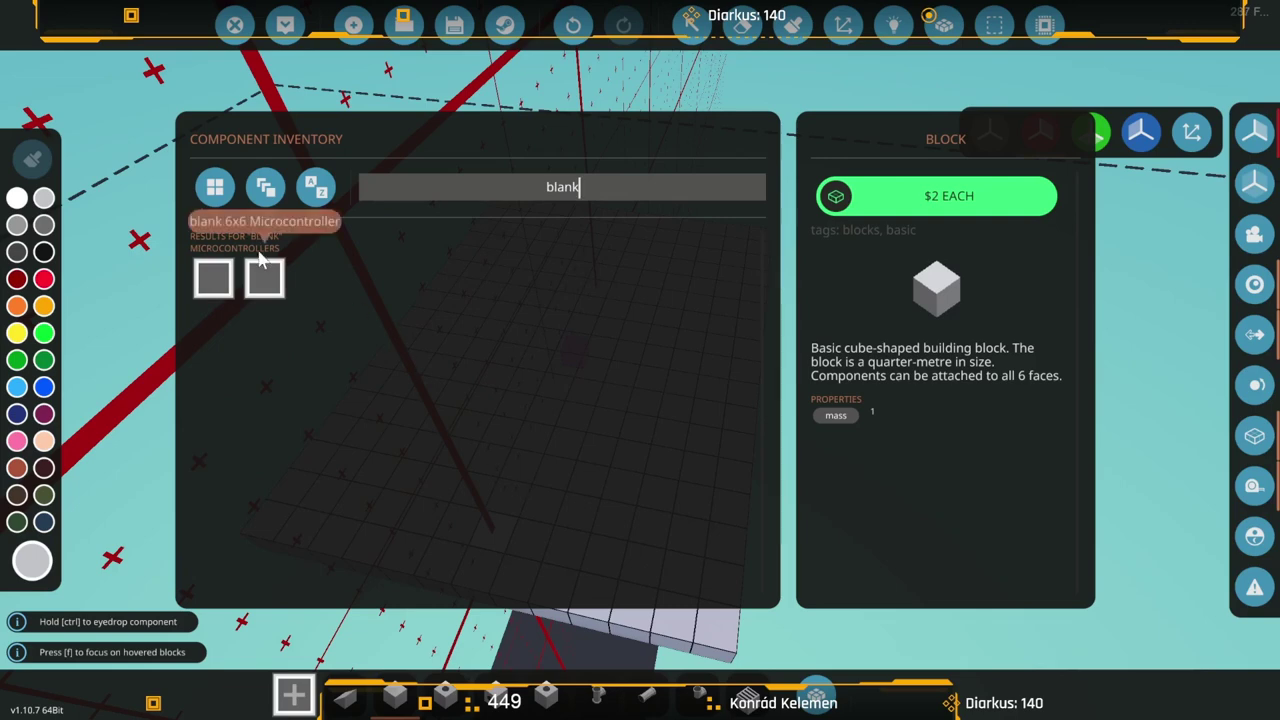
click(270, 282)
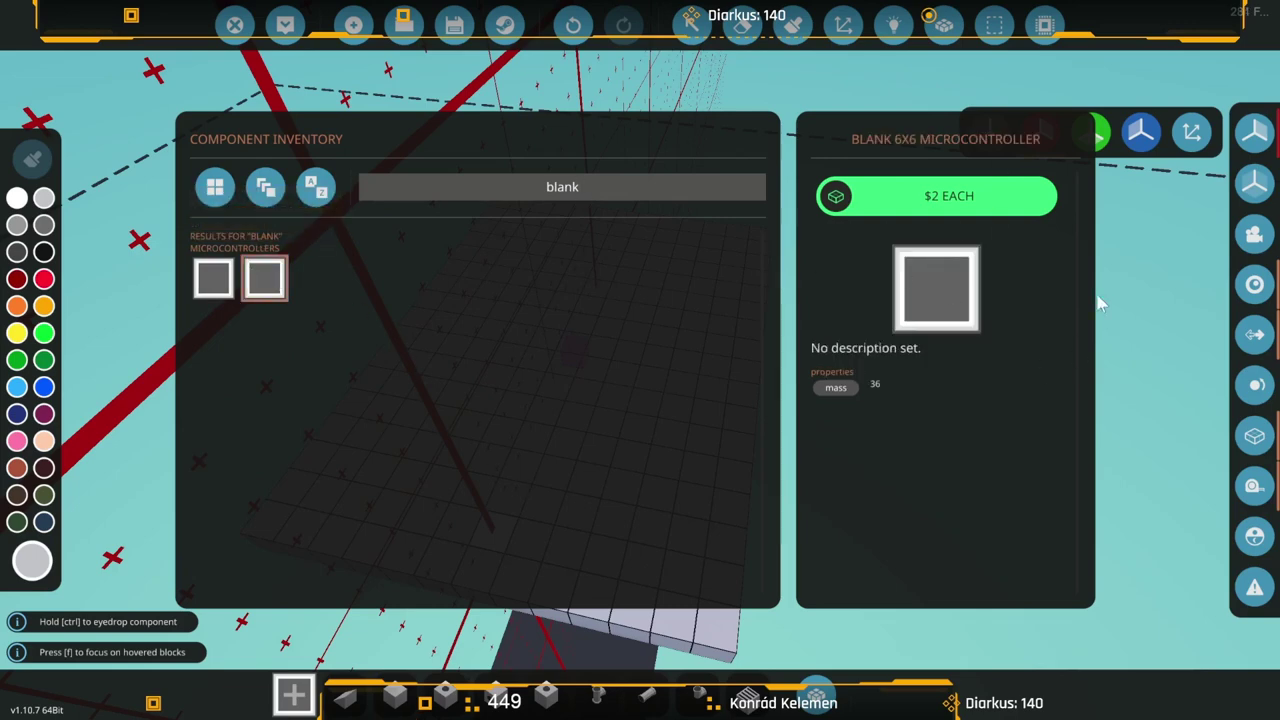
key(q)
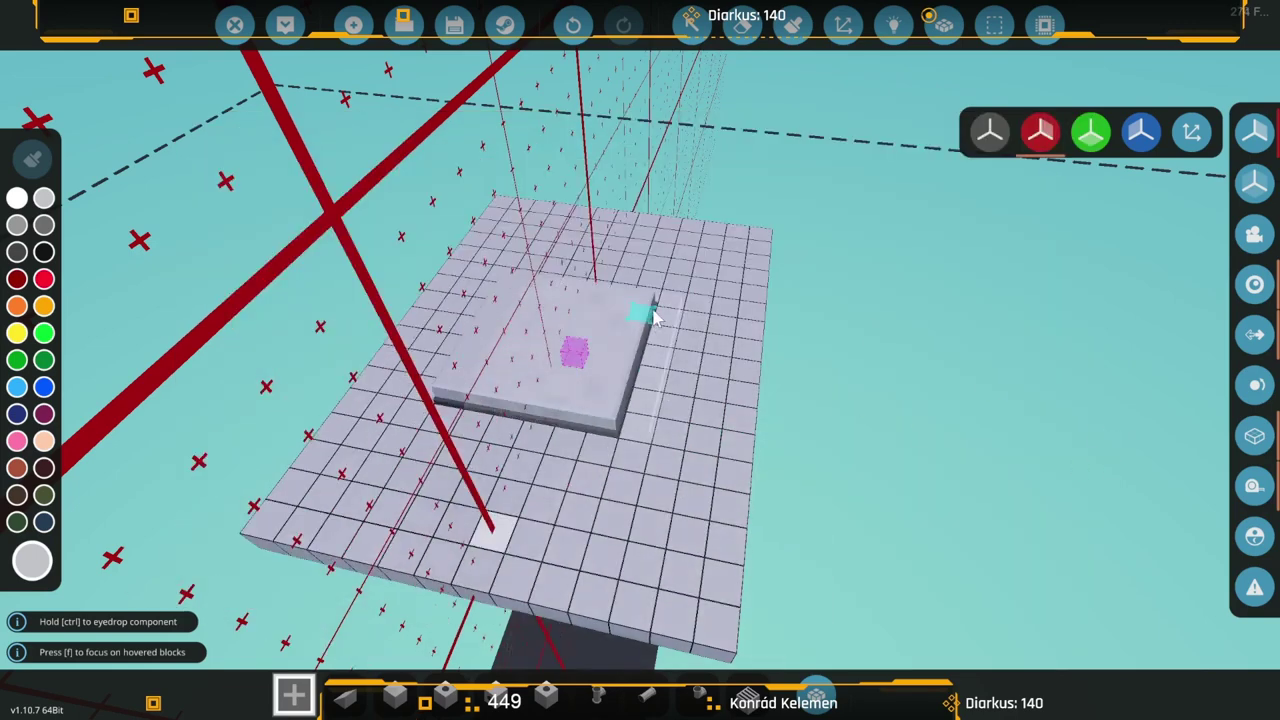
click(645, 308)
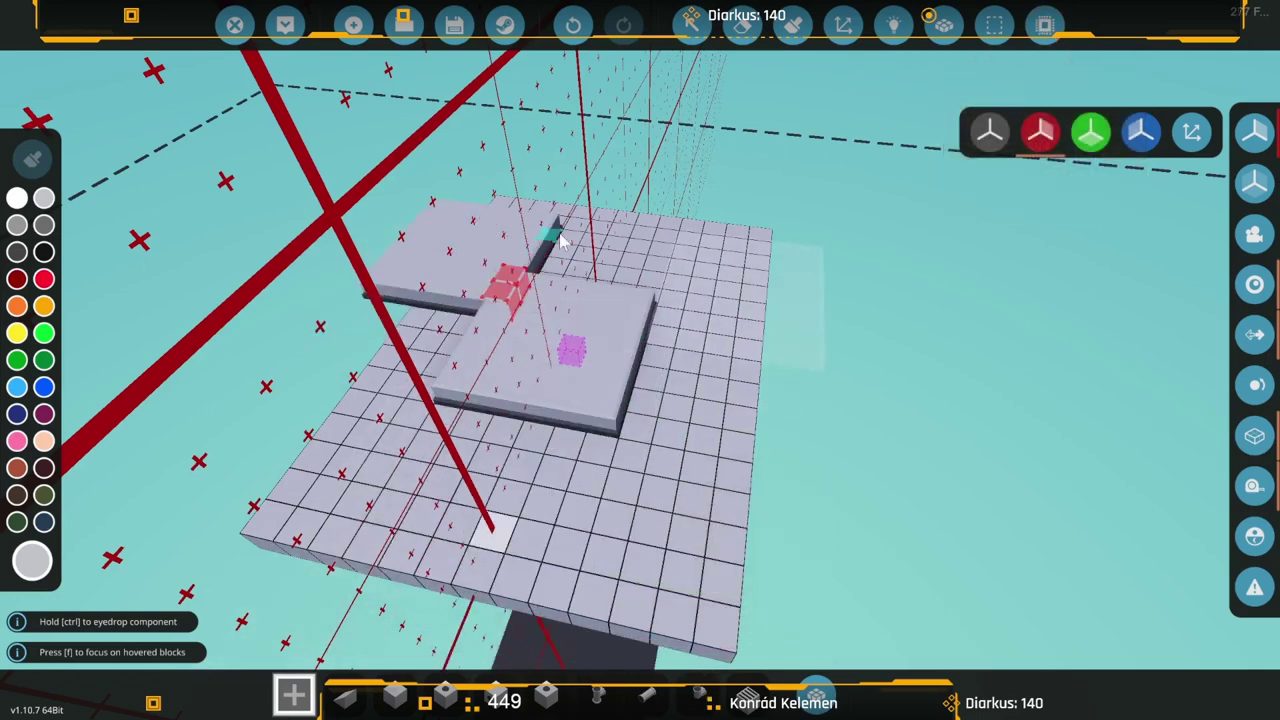
Deselect the held component and paint the placed microcontroller white.
key(space)
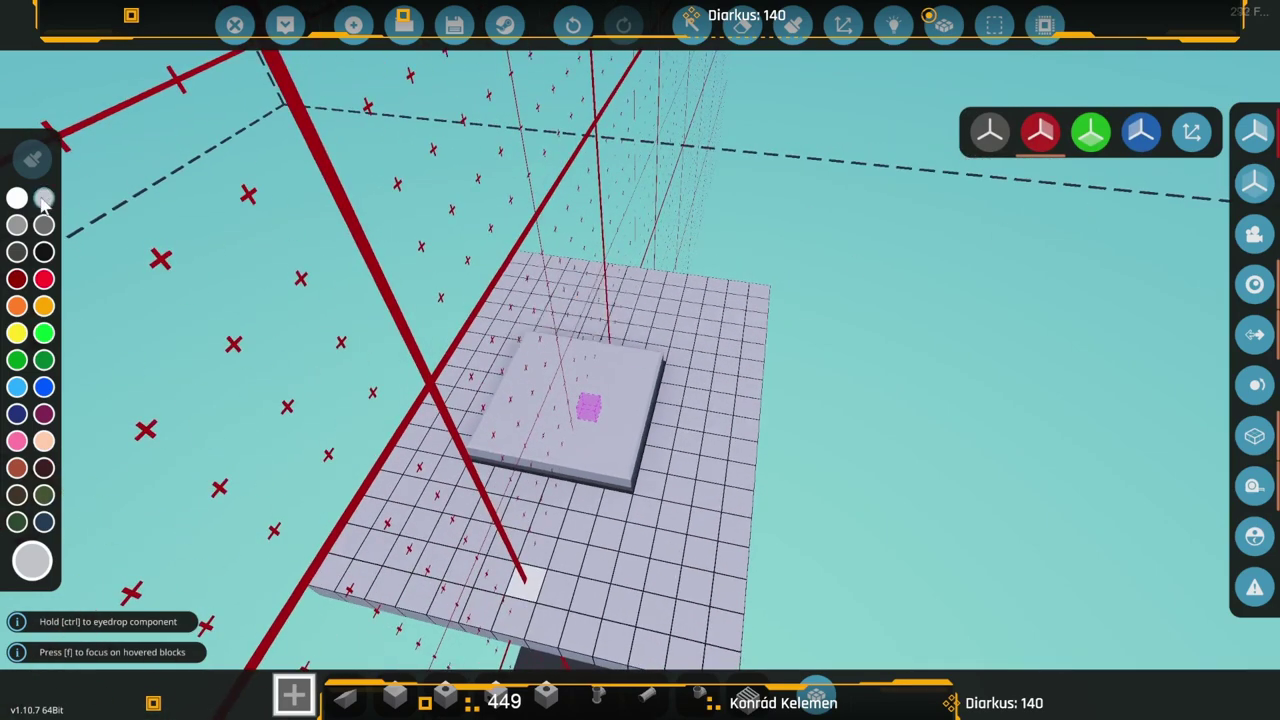
click(17, 198)
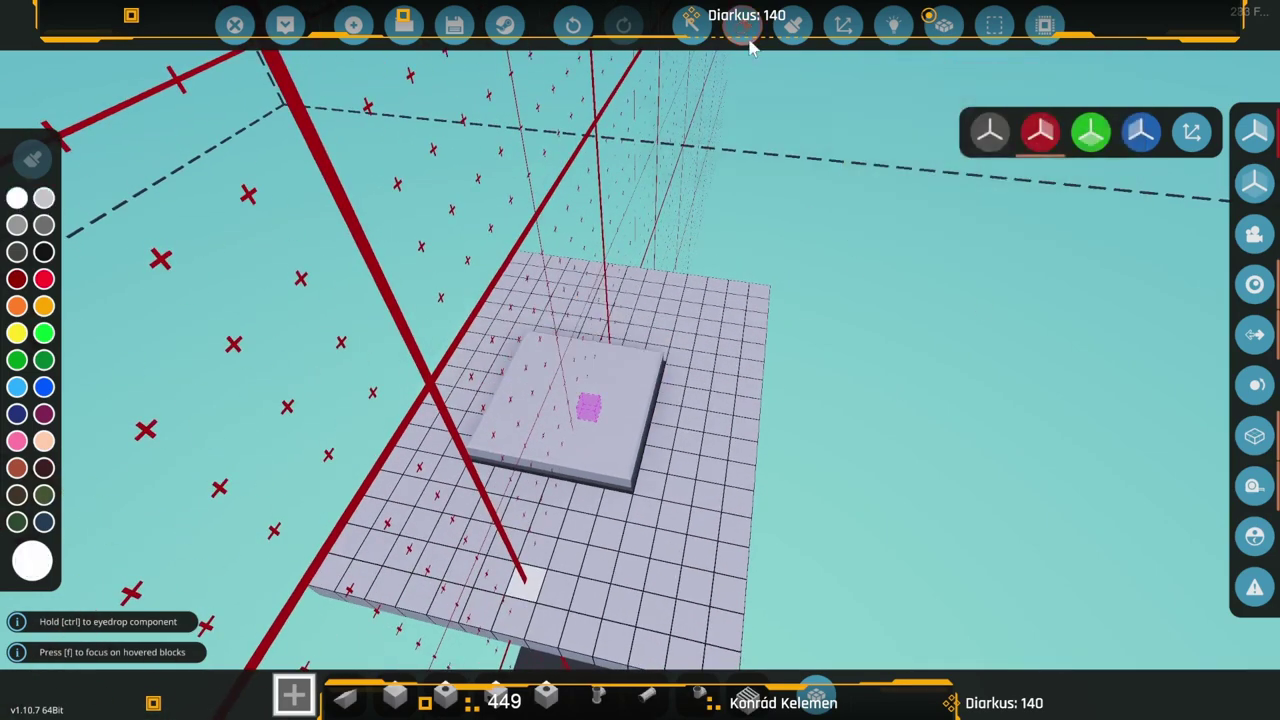
click(795, 28)
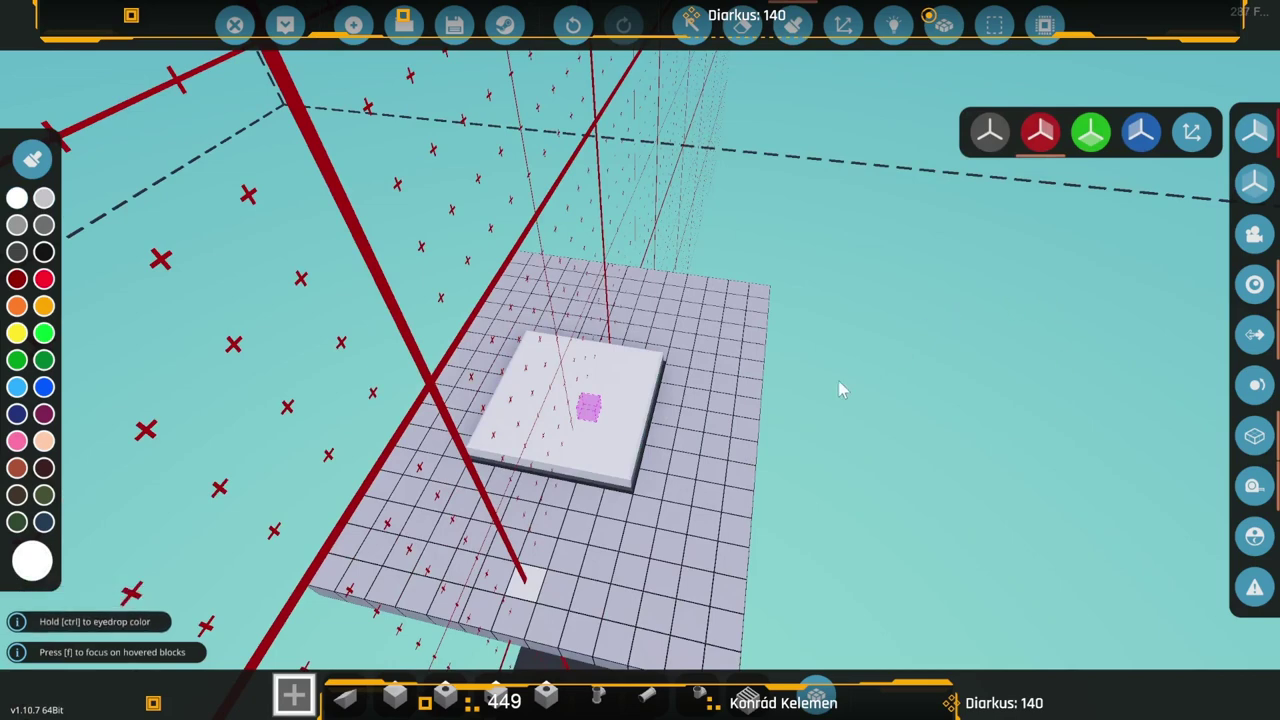
Select the white microcontroller on the platform and open it in the microcontroller editor.
key(w)
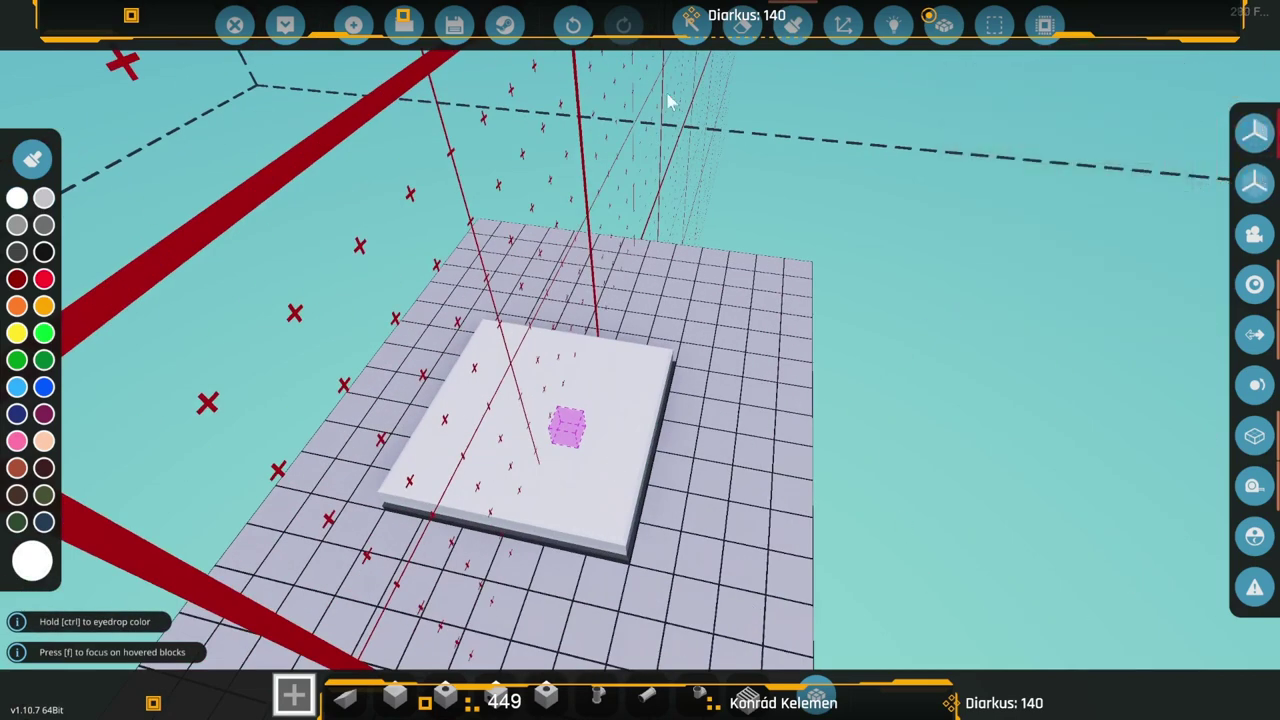
click(691, 22)
click(523, 477)
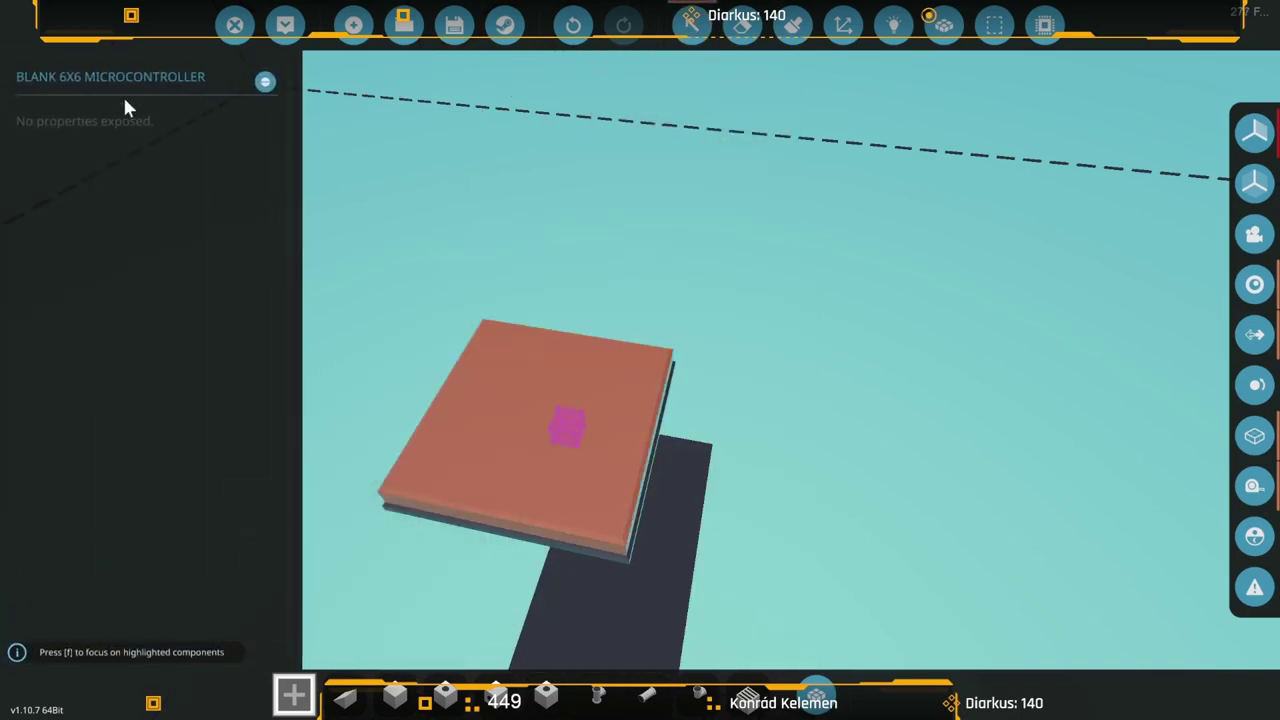
click(262, 84)
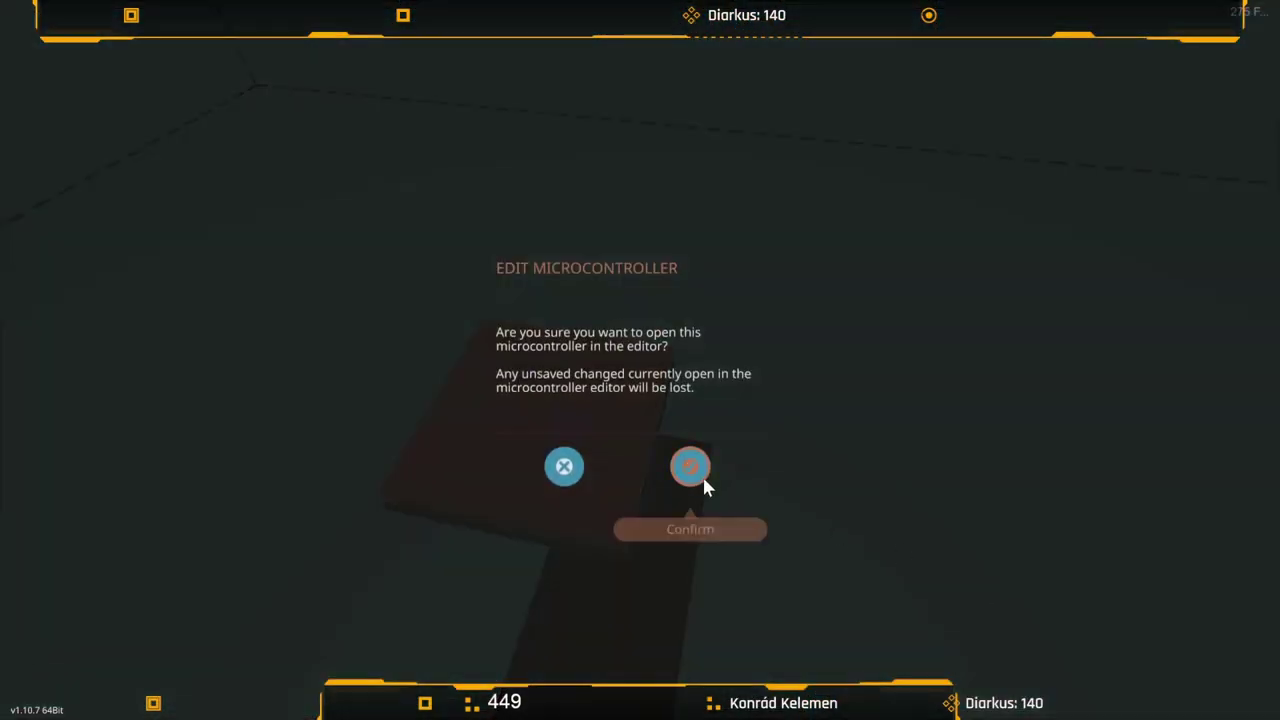
click(689, 465)
Resize the microcontroller to 2 wide by 1 long and name it "Speed Converter".
drag(842, 288, 678, 299)
drag(1058, 287, 872, 288)
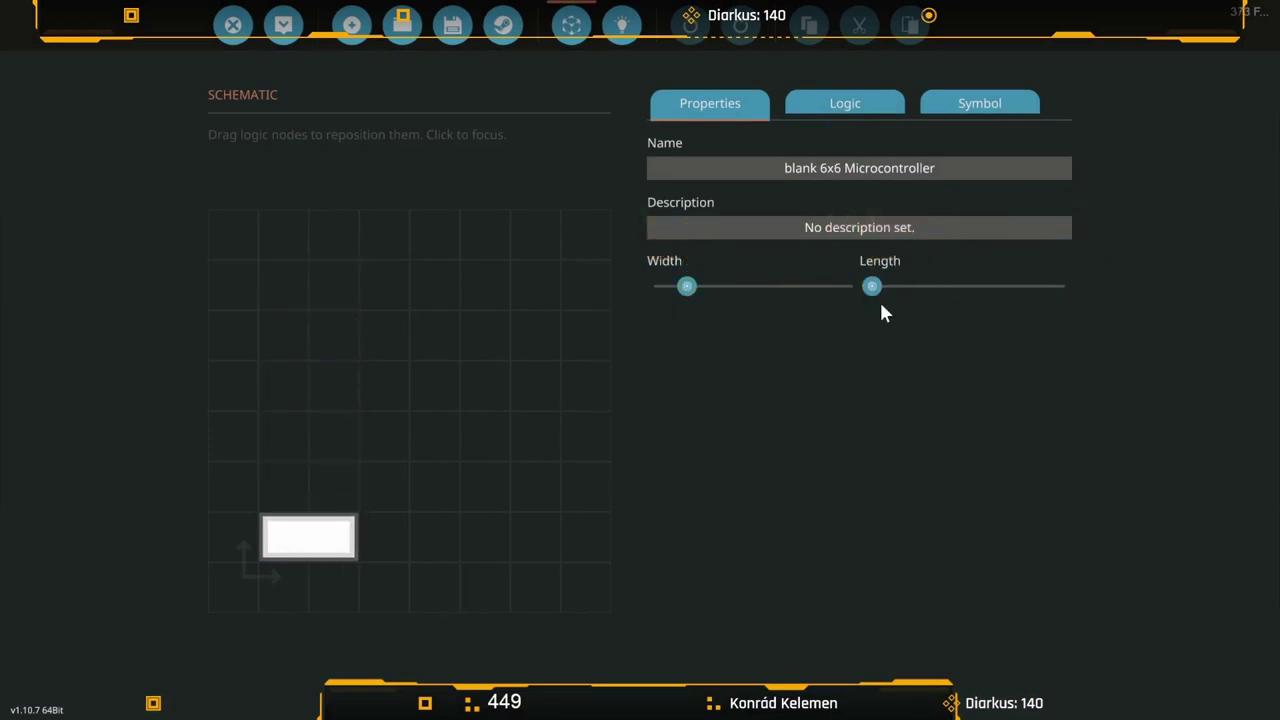
click(878, 168)
drag(966, 171, 665, 180)
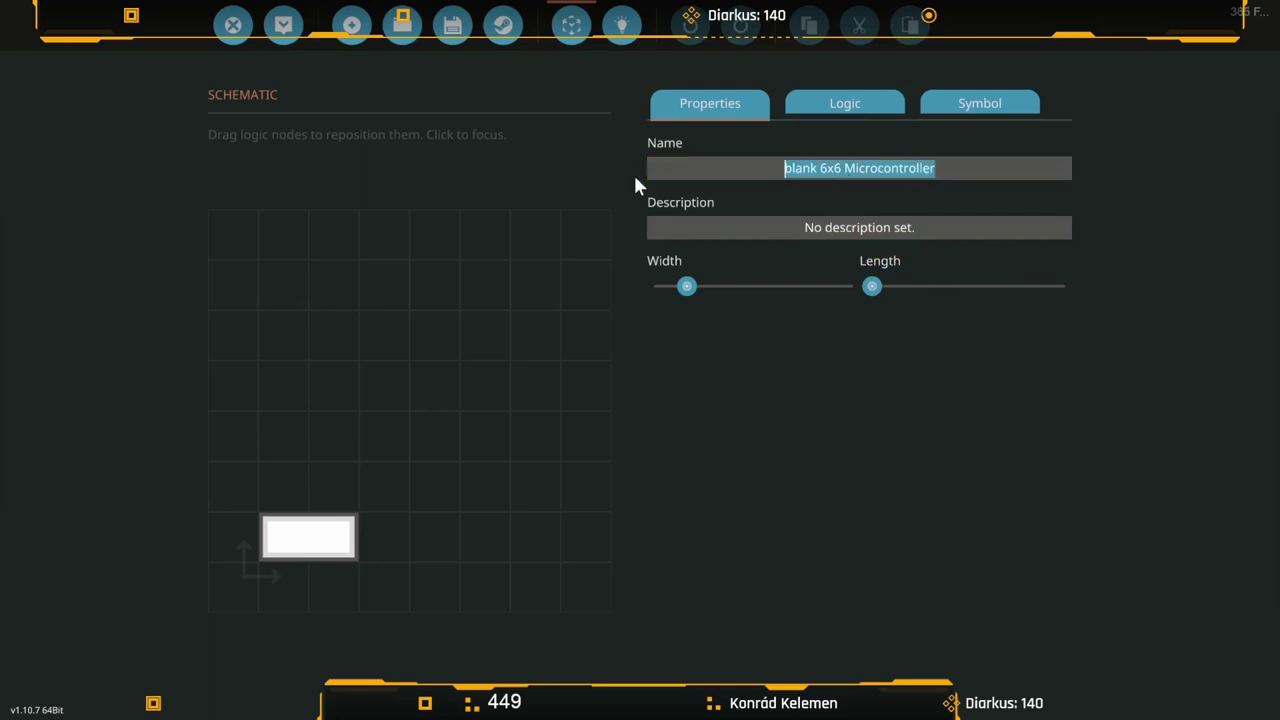
text(Sp)
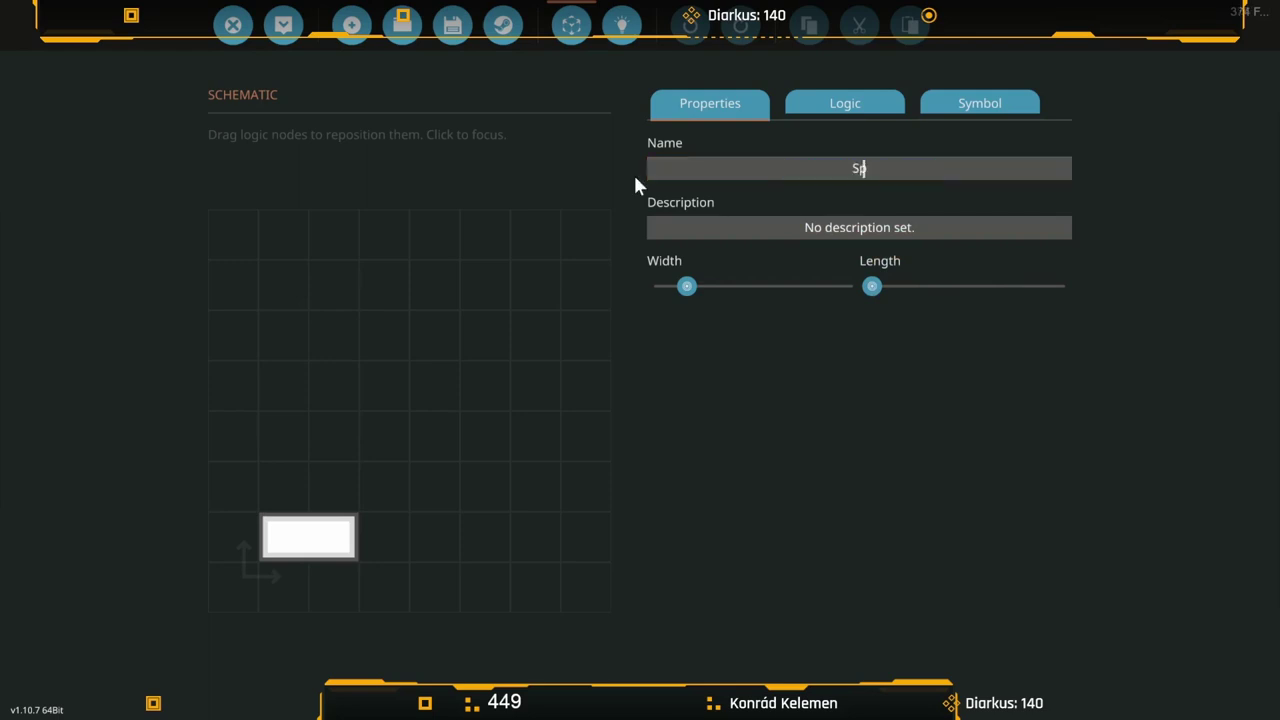
text(eed Converter)
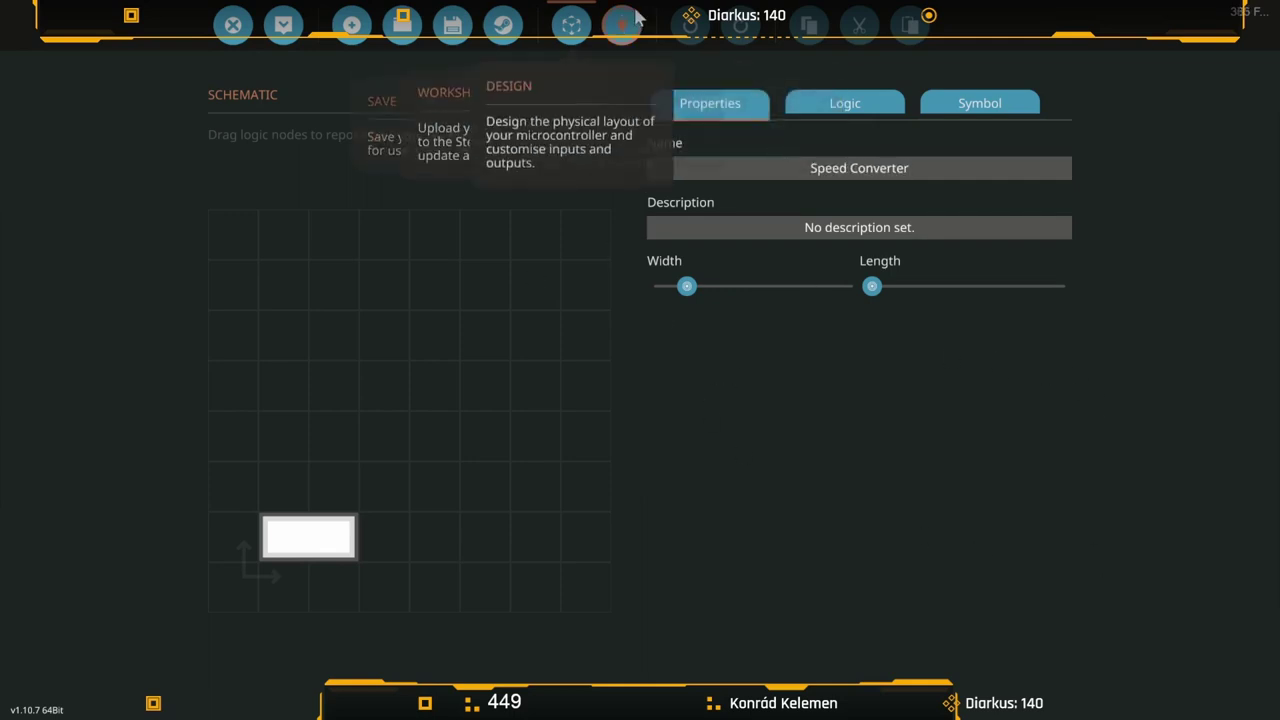
Add two number logic nodes to the microcontroller, the first set as input and the second as output.
click(864, 110)
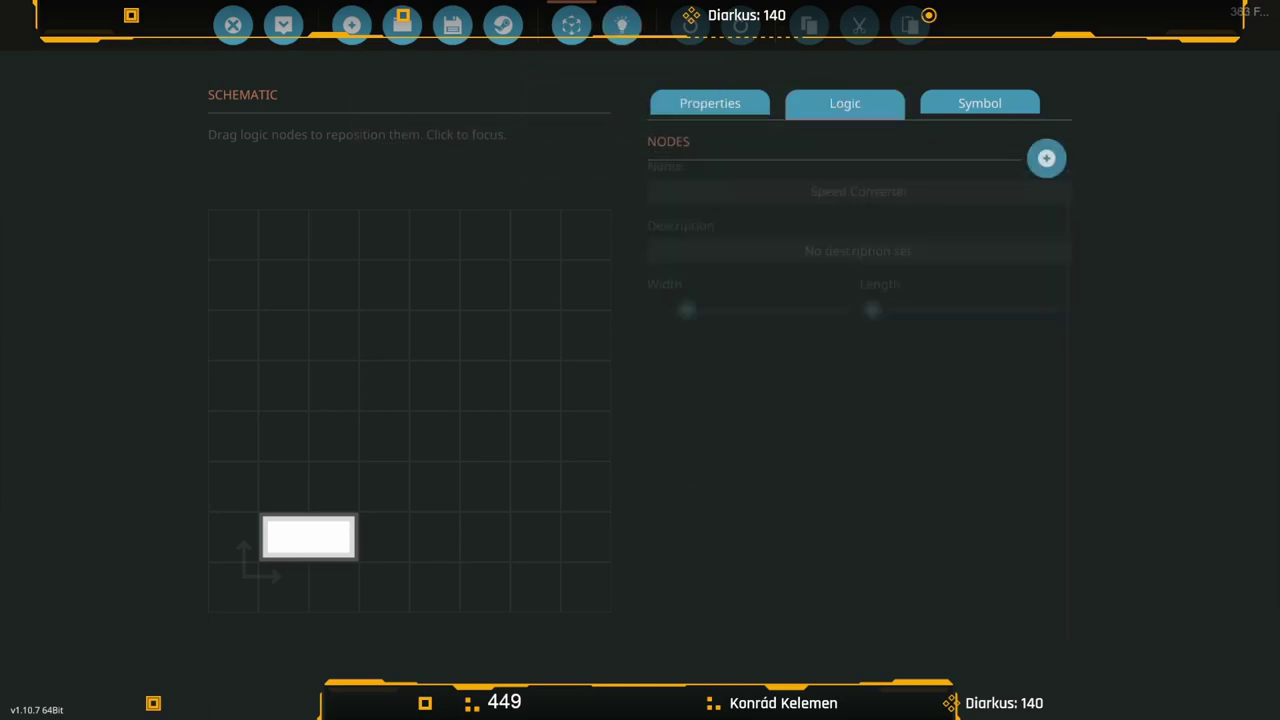
click(1046, 154)
click(1046, 154)
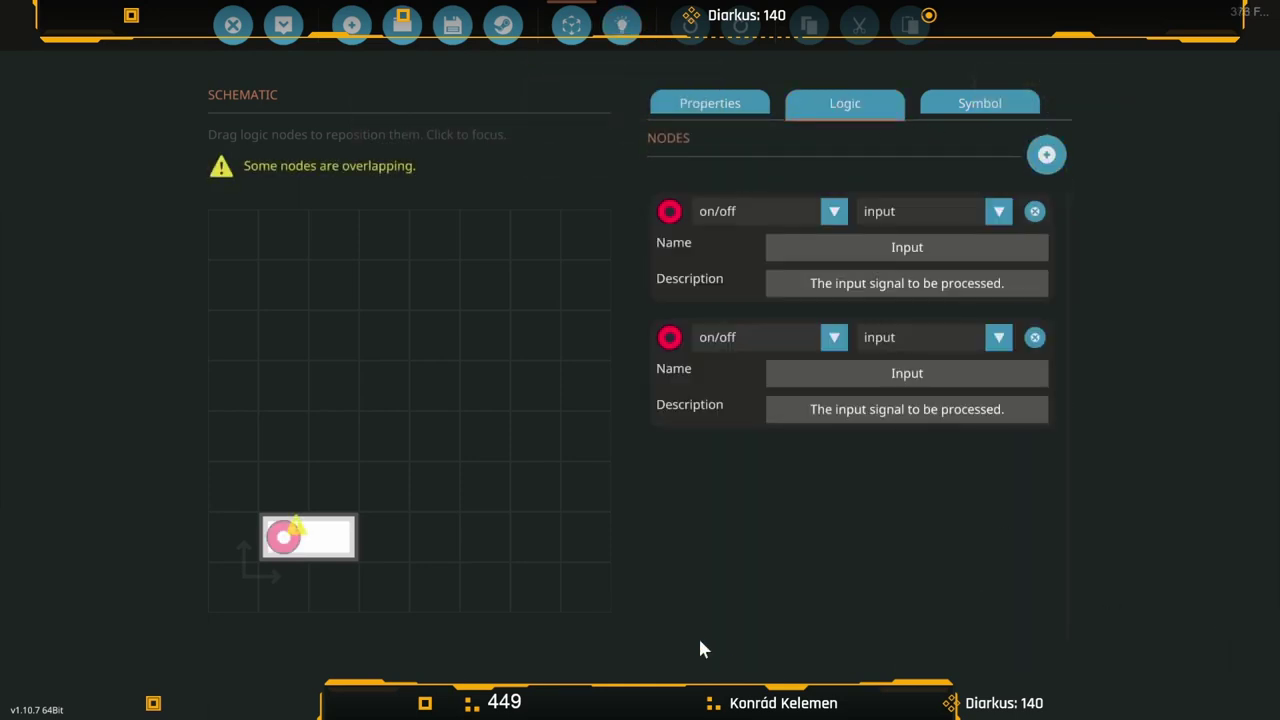
click(733, 213)
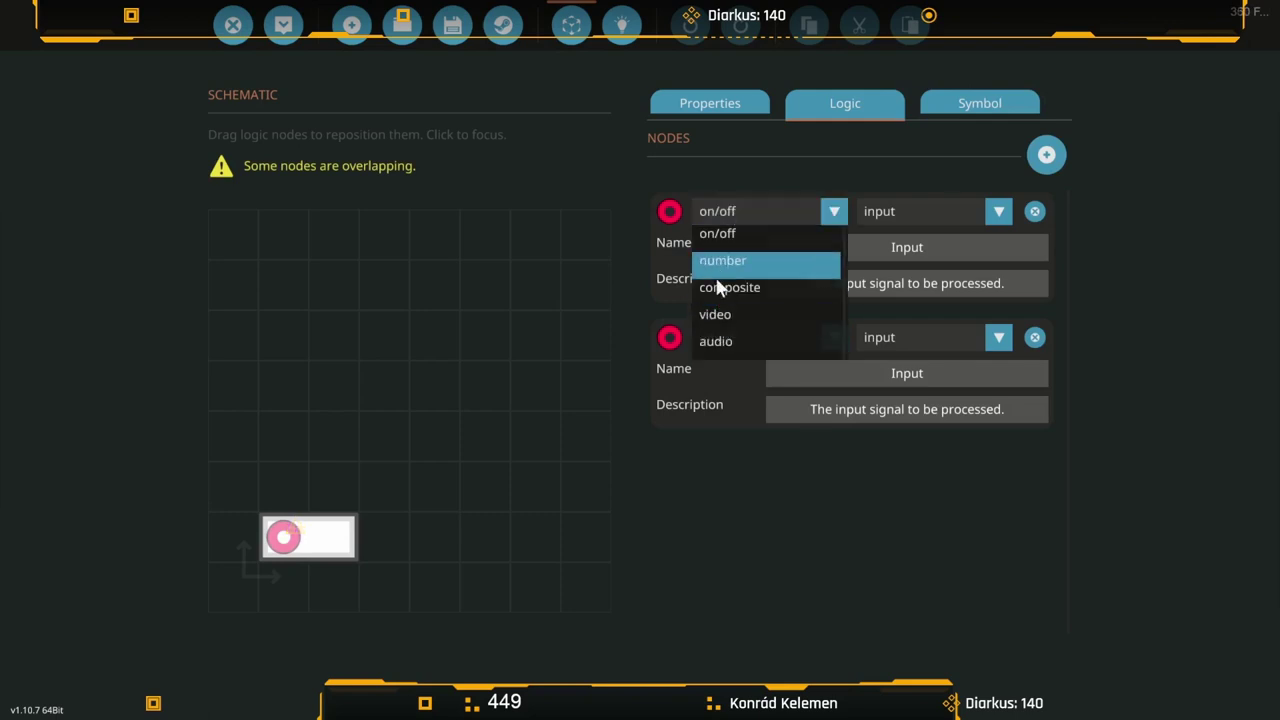
click(718, 268)
click(736, 338)
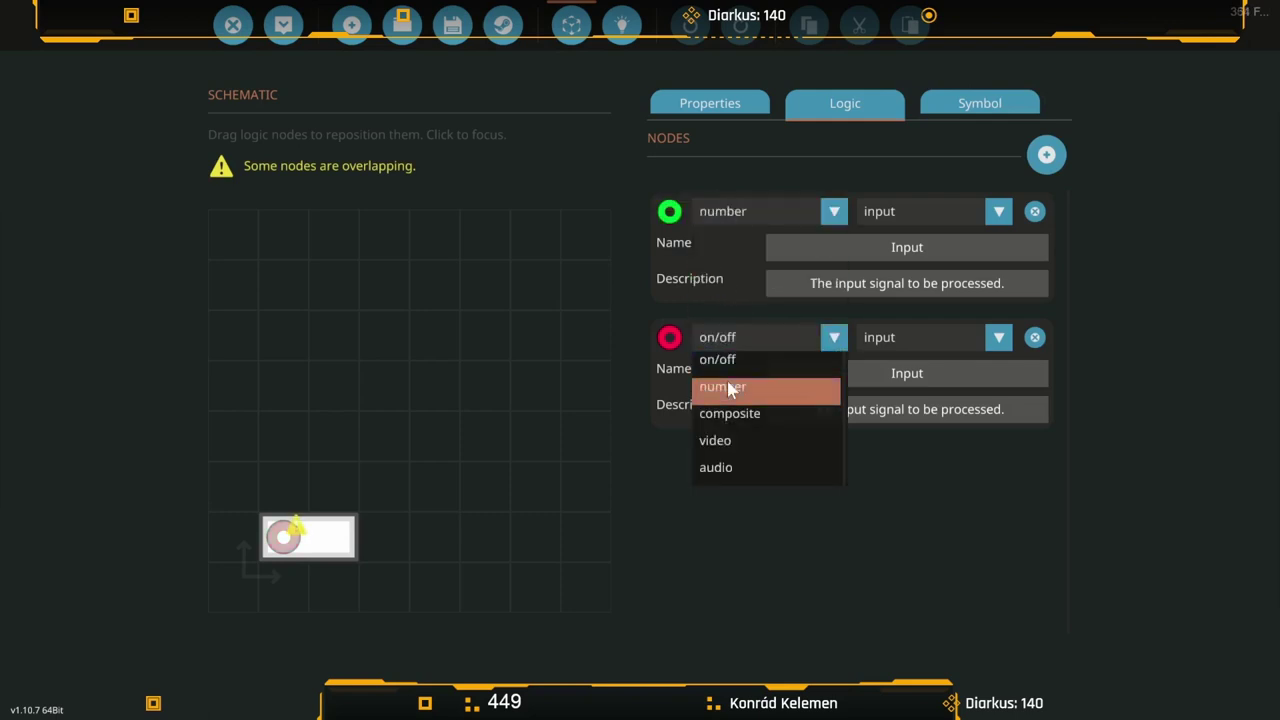
click(722, 386)
click(910, 350)
click(918, 386)
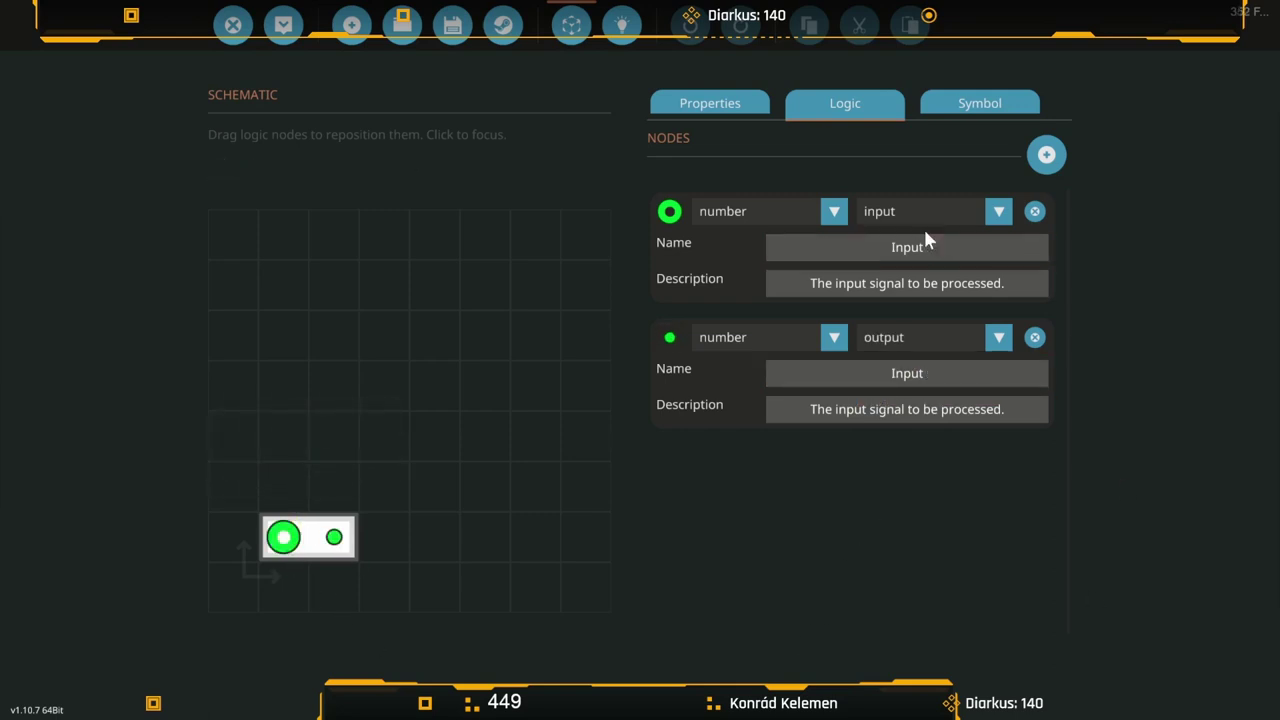
Name the input node "Speed Sensor input" and the output node "To number Display".
click(974, 256)
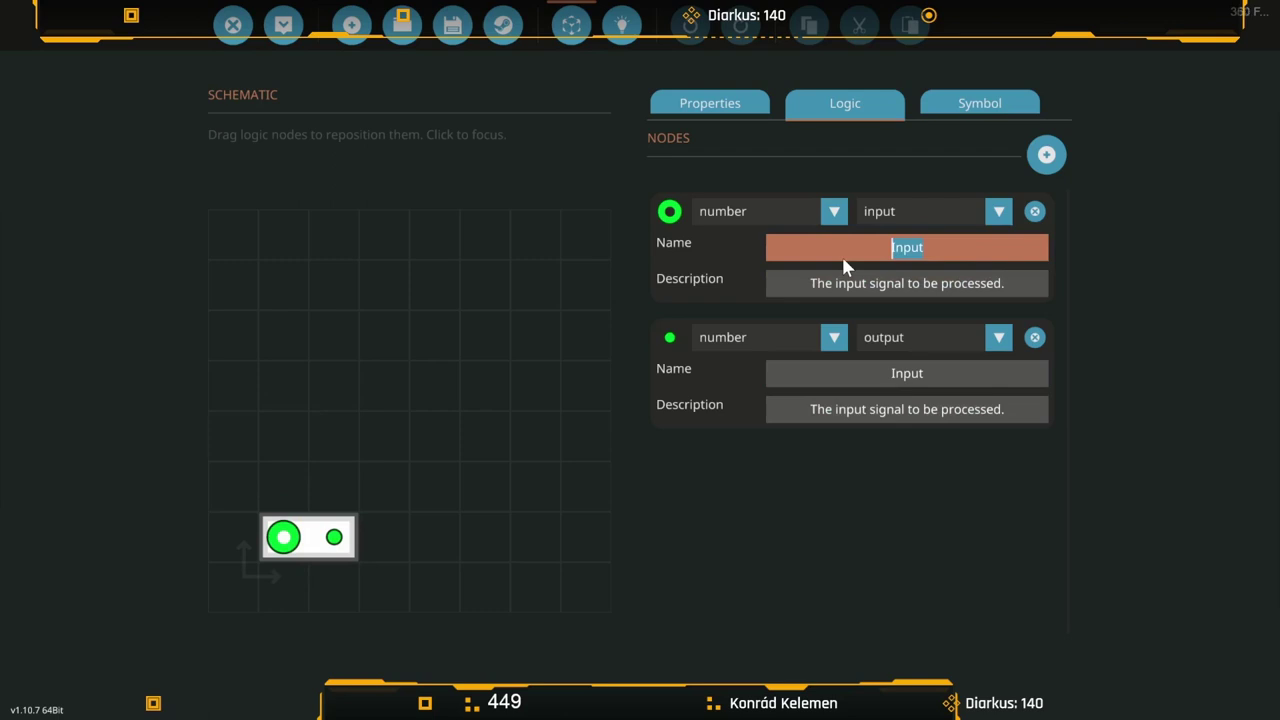
text(Speed Sensor input)
click(948, 374)
drag(948, 374, 816, 385)
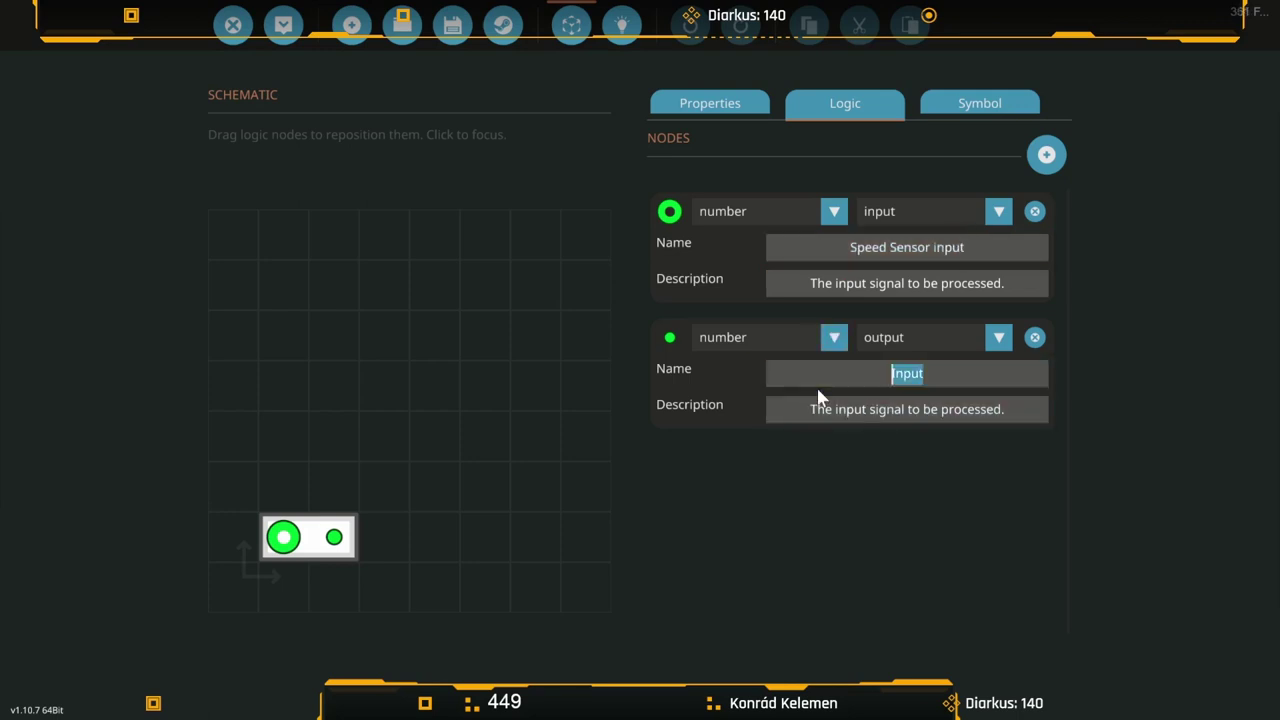
text(To)
text(Display)
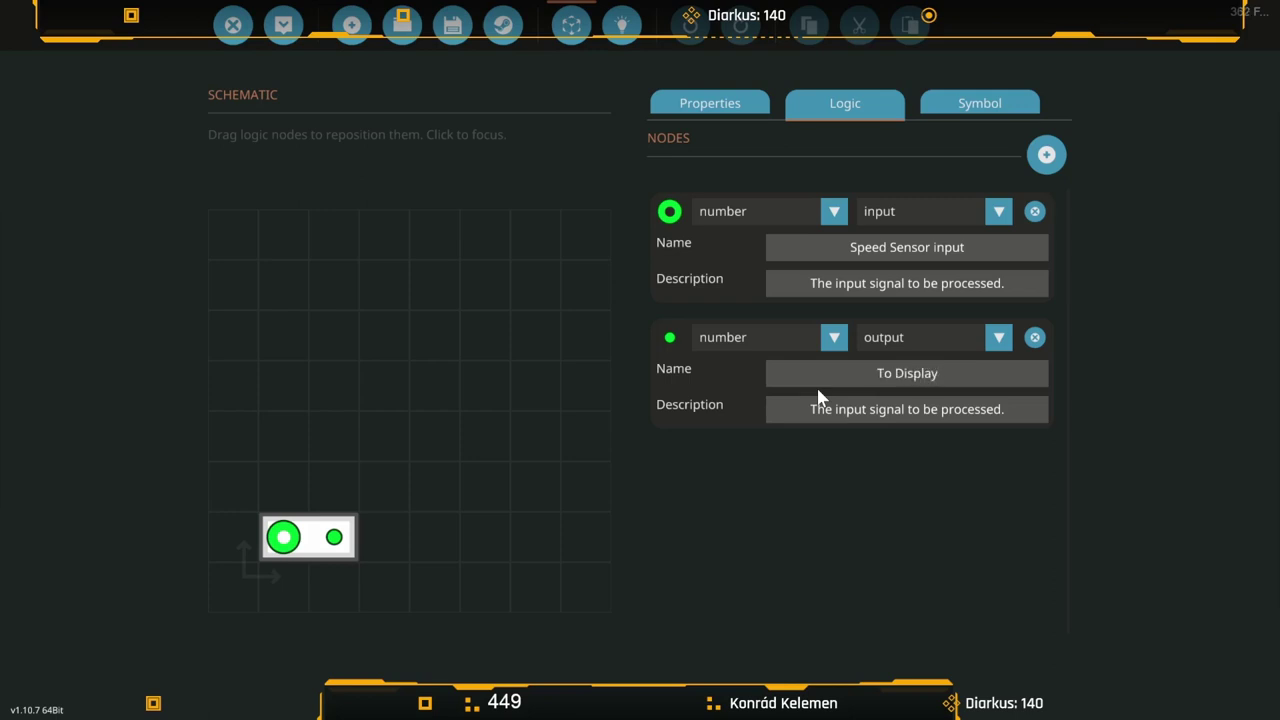
click(892, 372)
text(number)
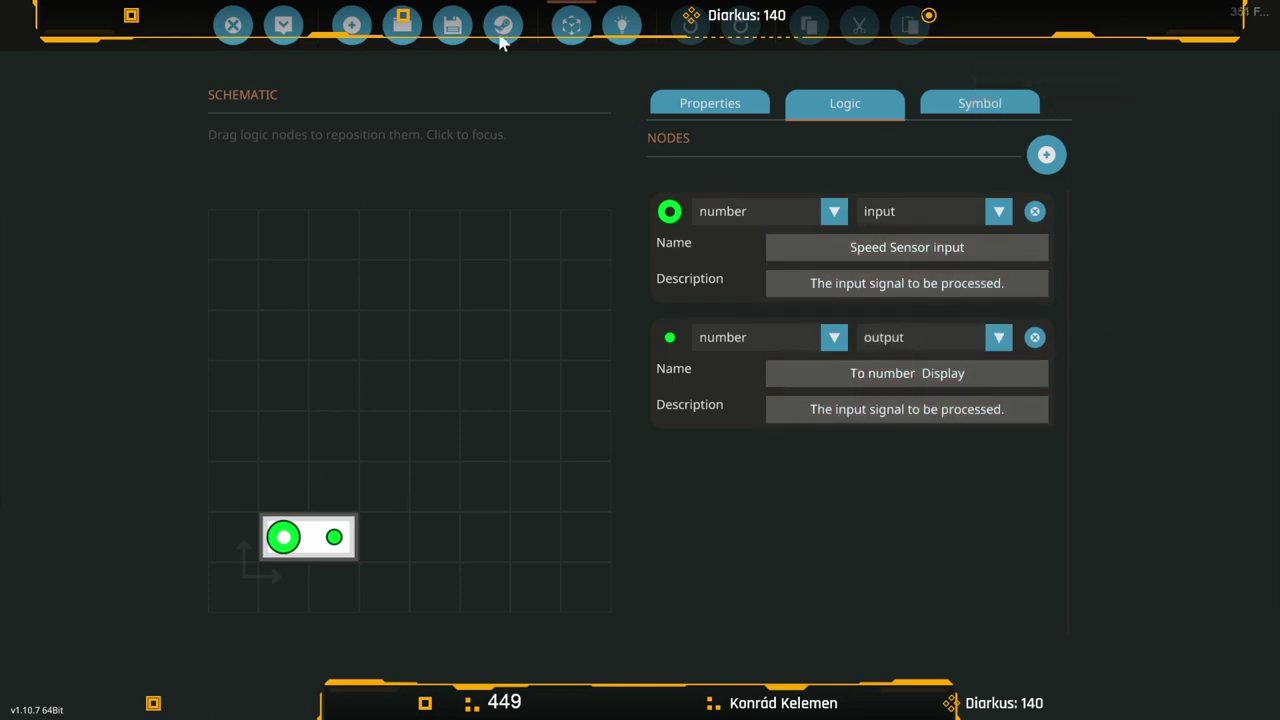
Open the logic canvas and spread the nodes apart, with the sensor input on the left and the display output on the right.
click(617, 30)
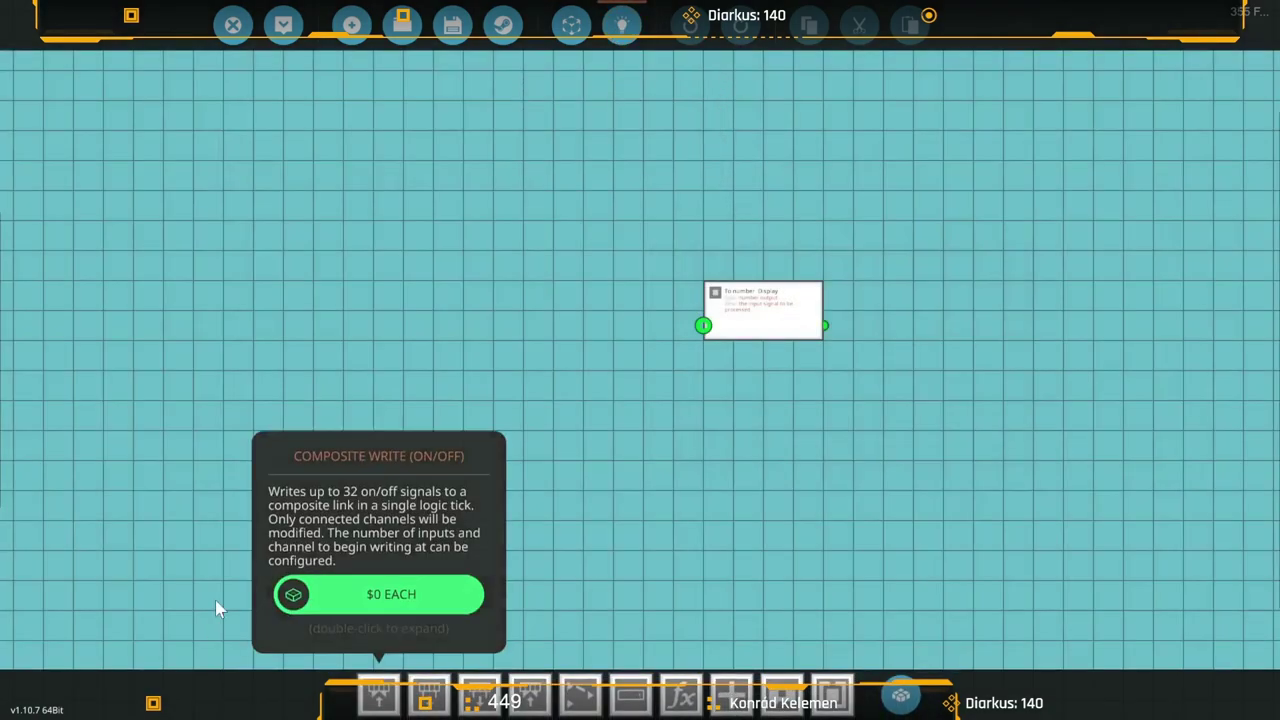
drag(758, 299, 340, 331)
drag(829, 337, 919, 337)
drag(351, 357, 291, 357)
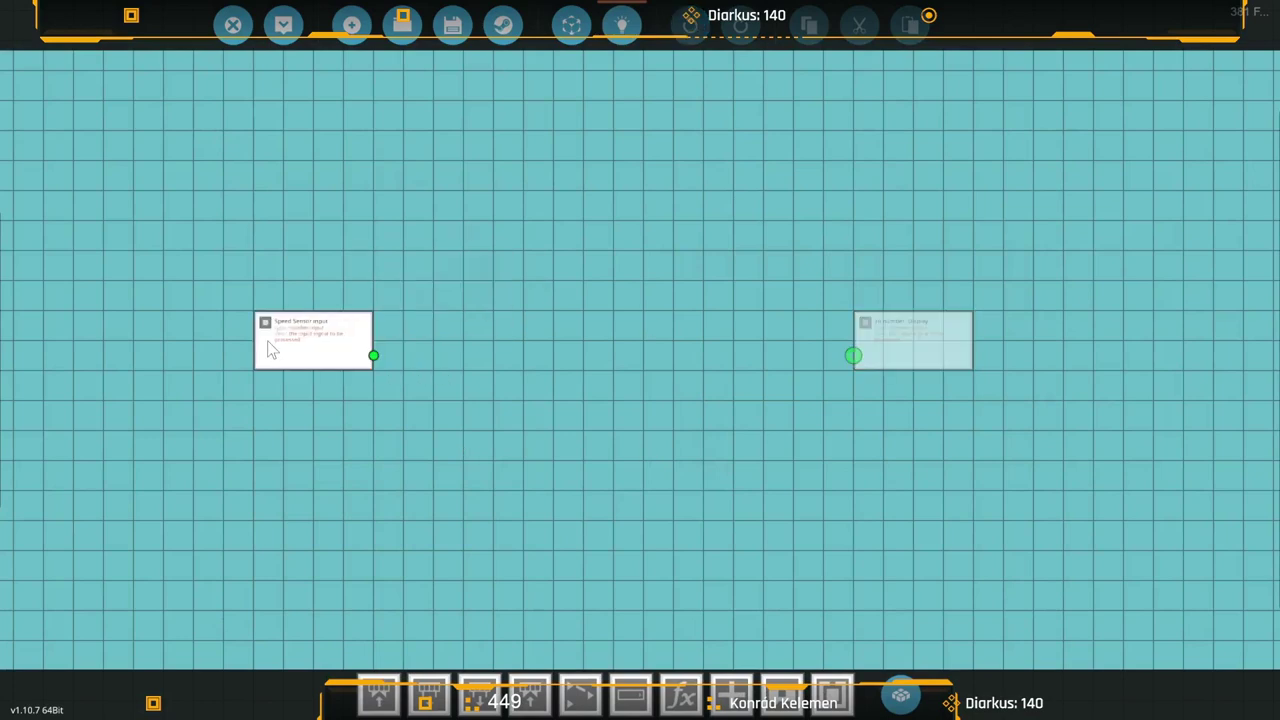
drag(920, 337, 950, 337)
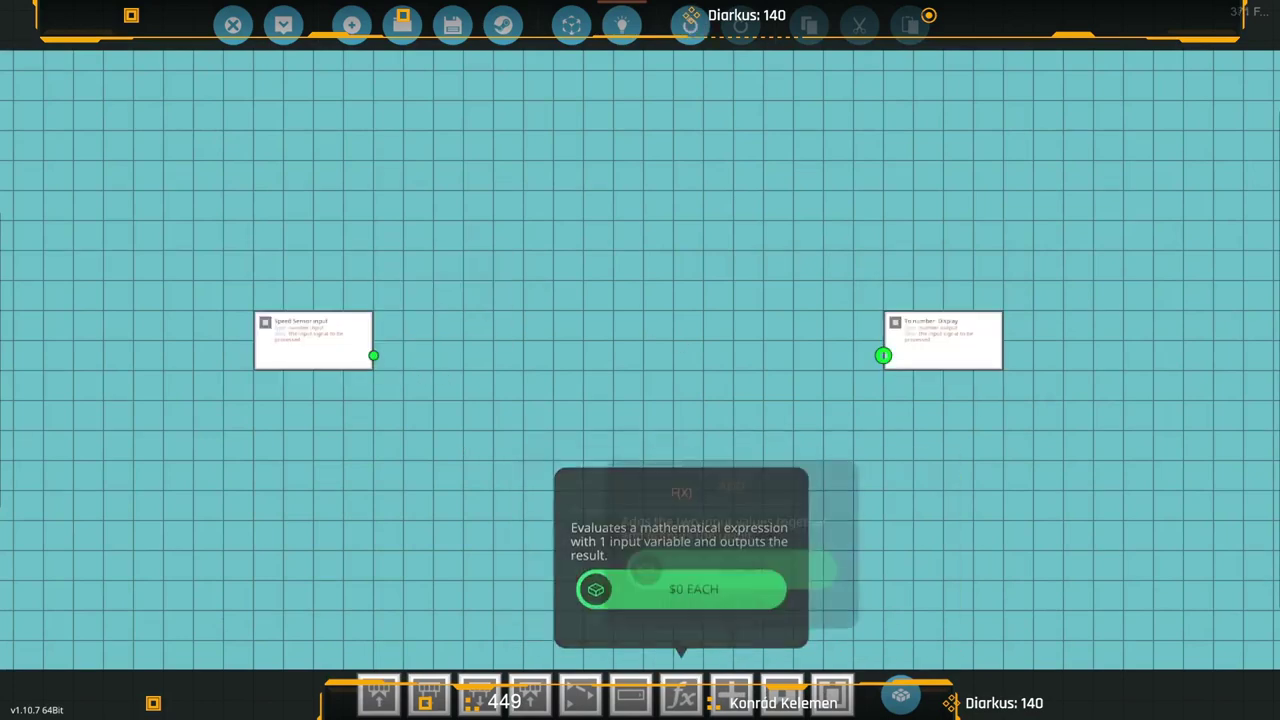
Place an f(x) function block on the logic canvas, several grid cells below the Speed Sensor input node.
click(680, 695)
click(353, 513)
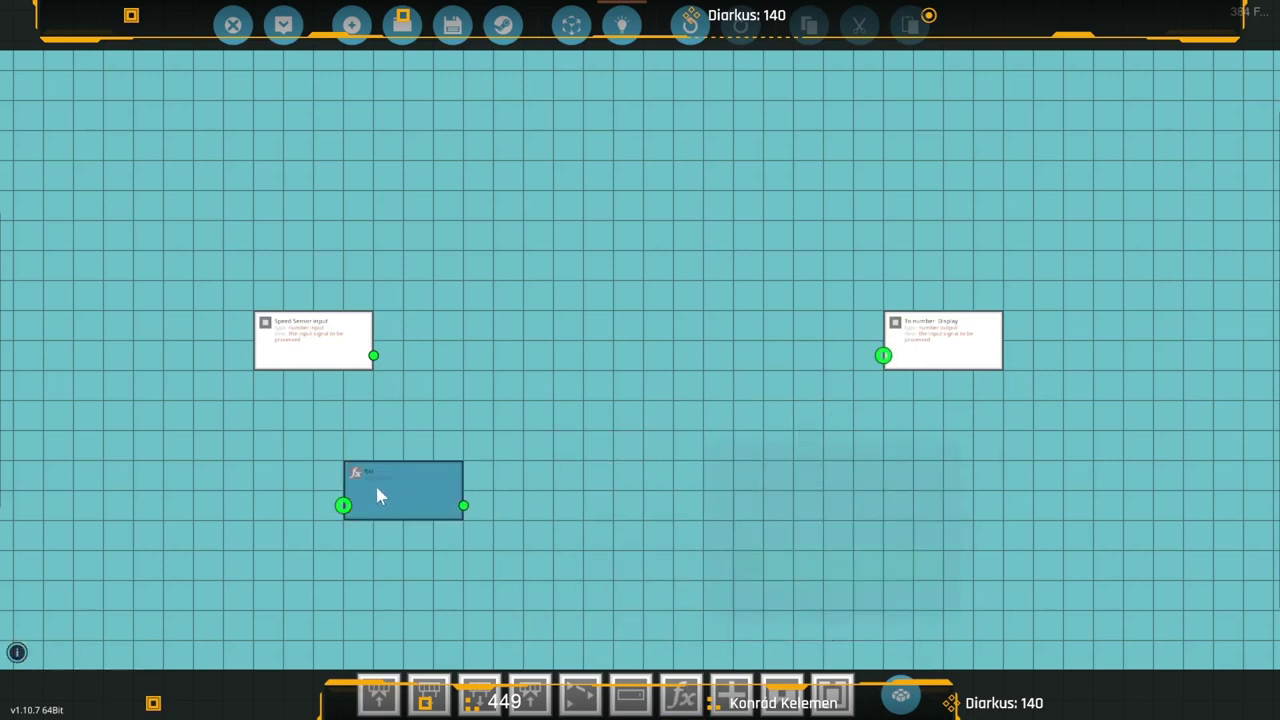
drag(377, 491, 287, 543)
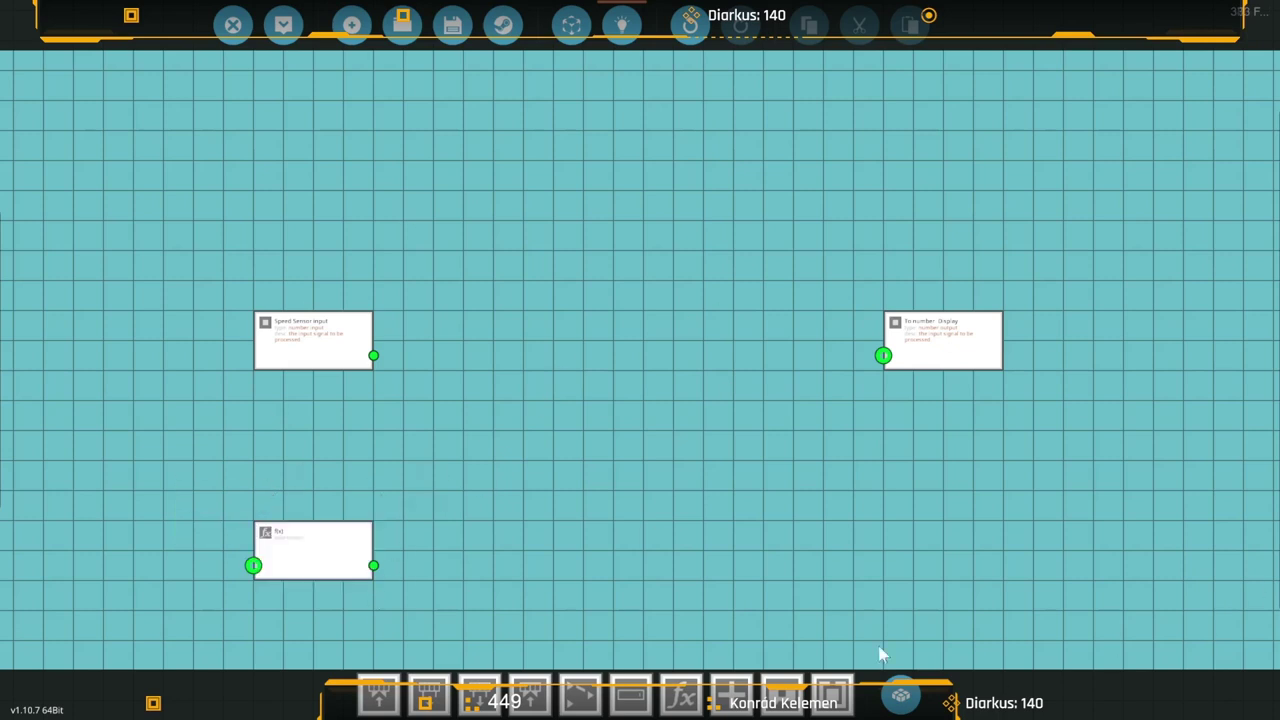
Place a Property Dropdown block directly beneath the Speed Sensor input node and shift the f(x) block up one grid cell.
key(1)
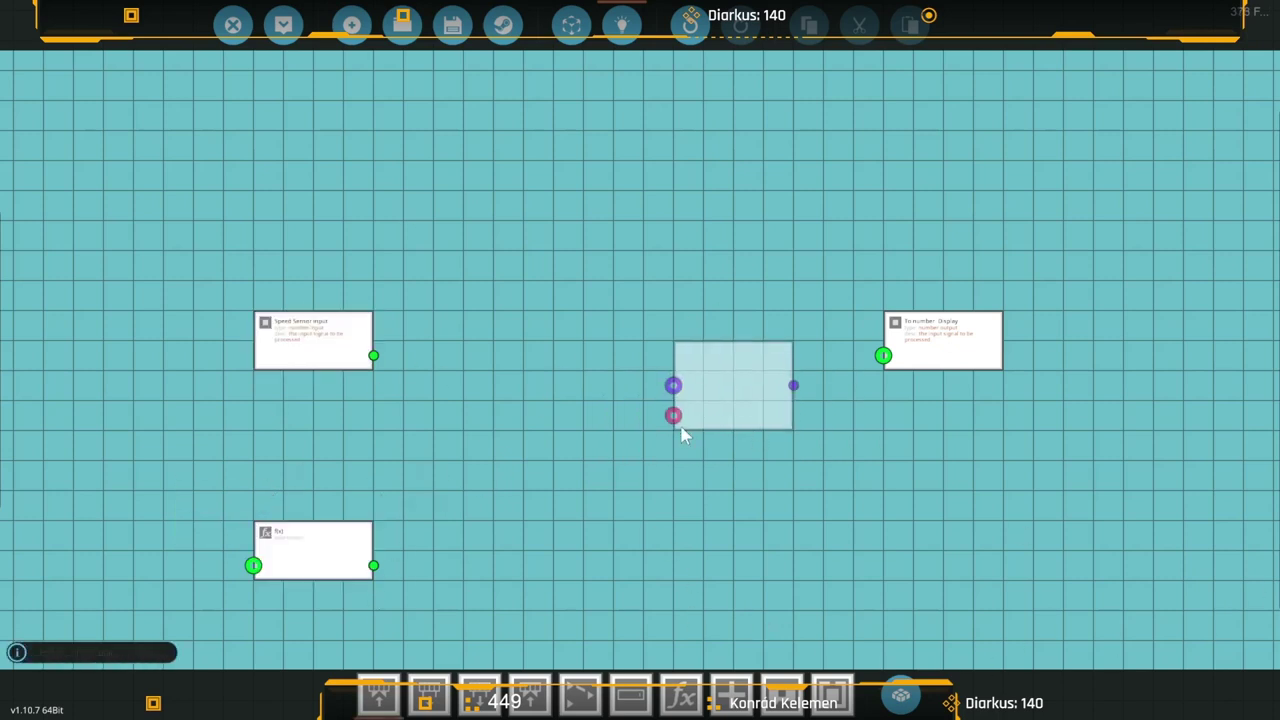
key(Tab)
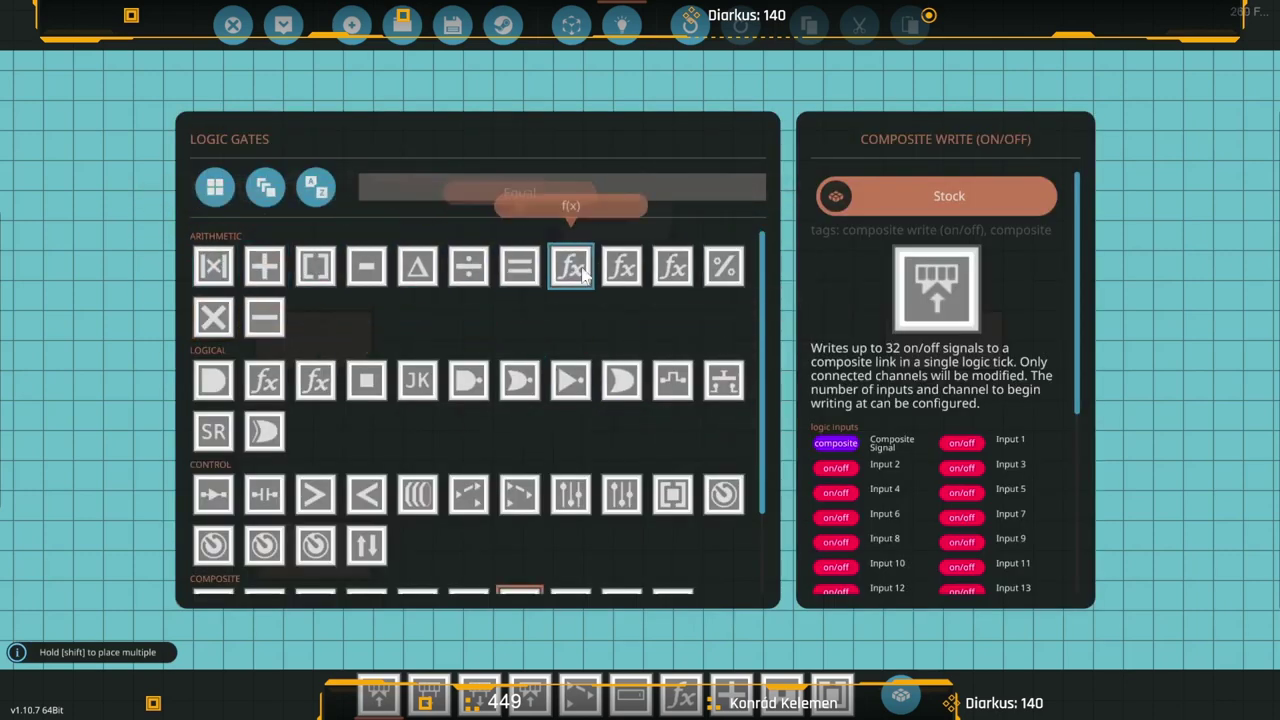
scroll(440, 478, down, 2)
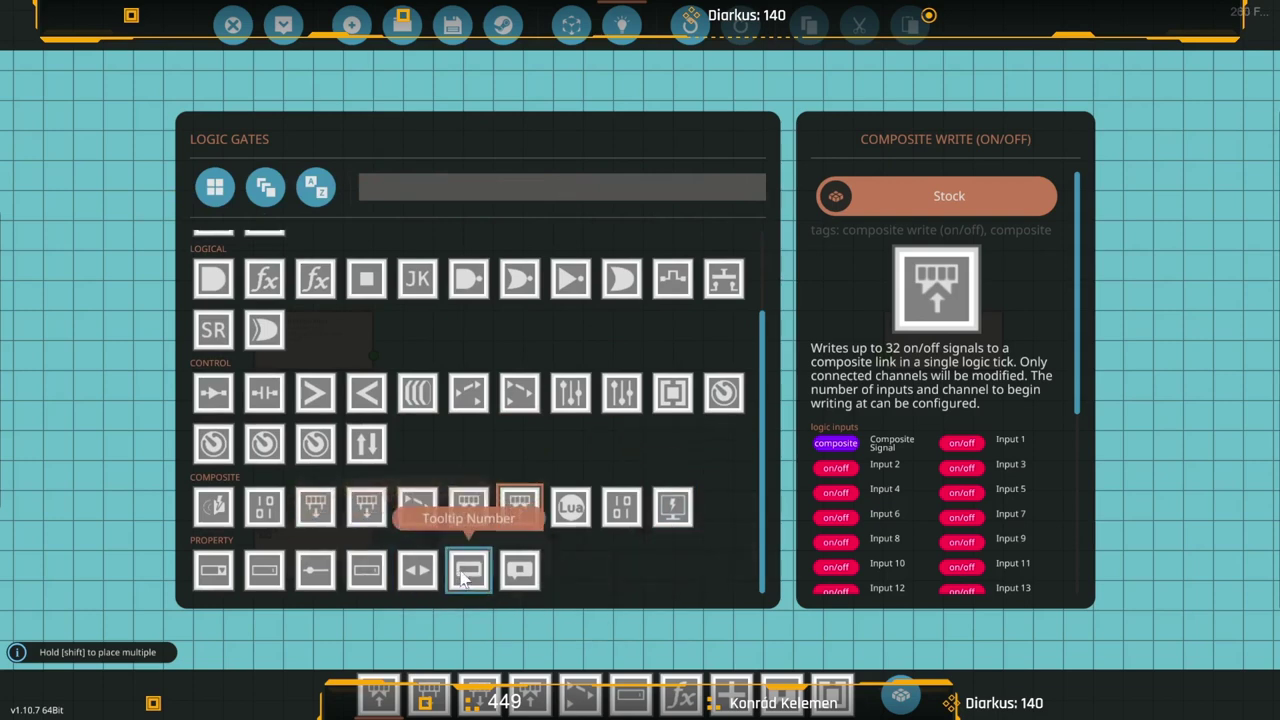
click(212, 572)
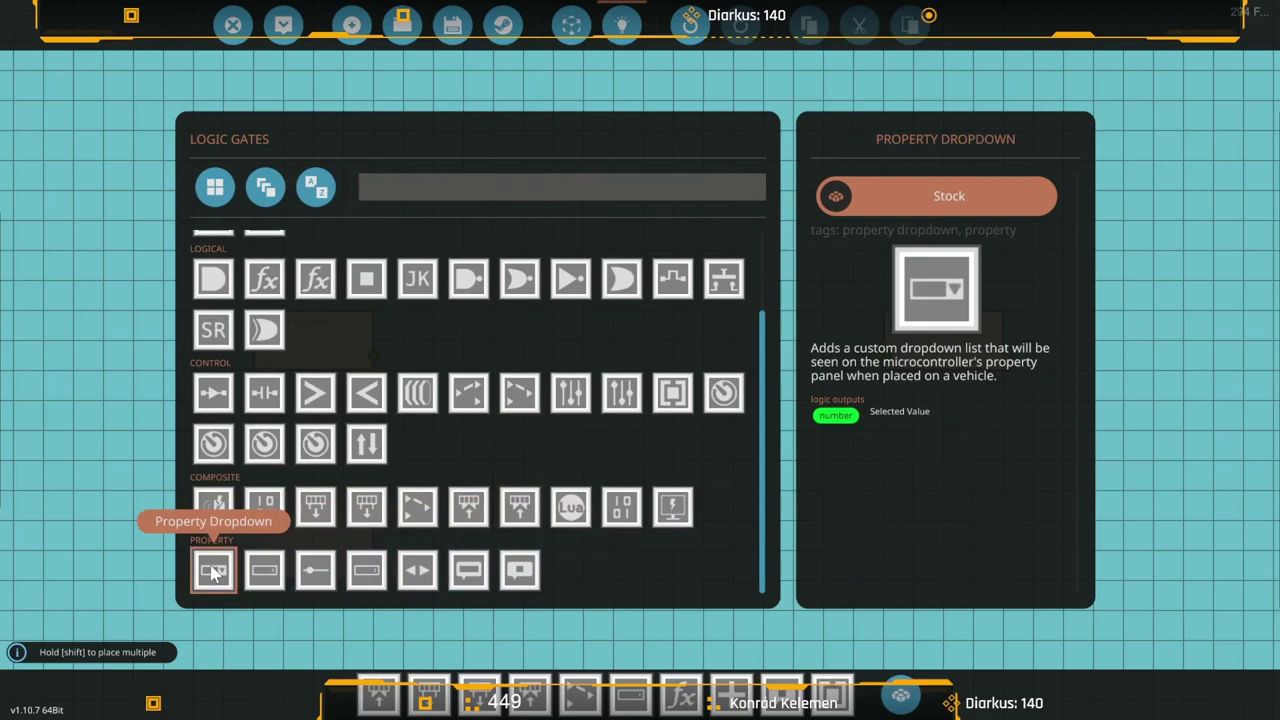
click(257, 432)
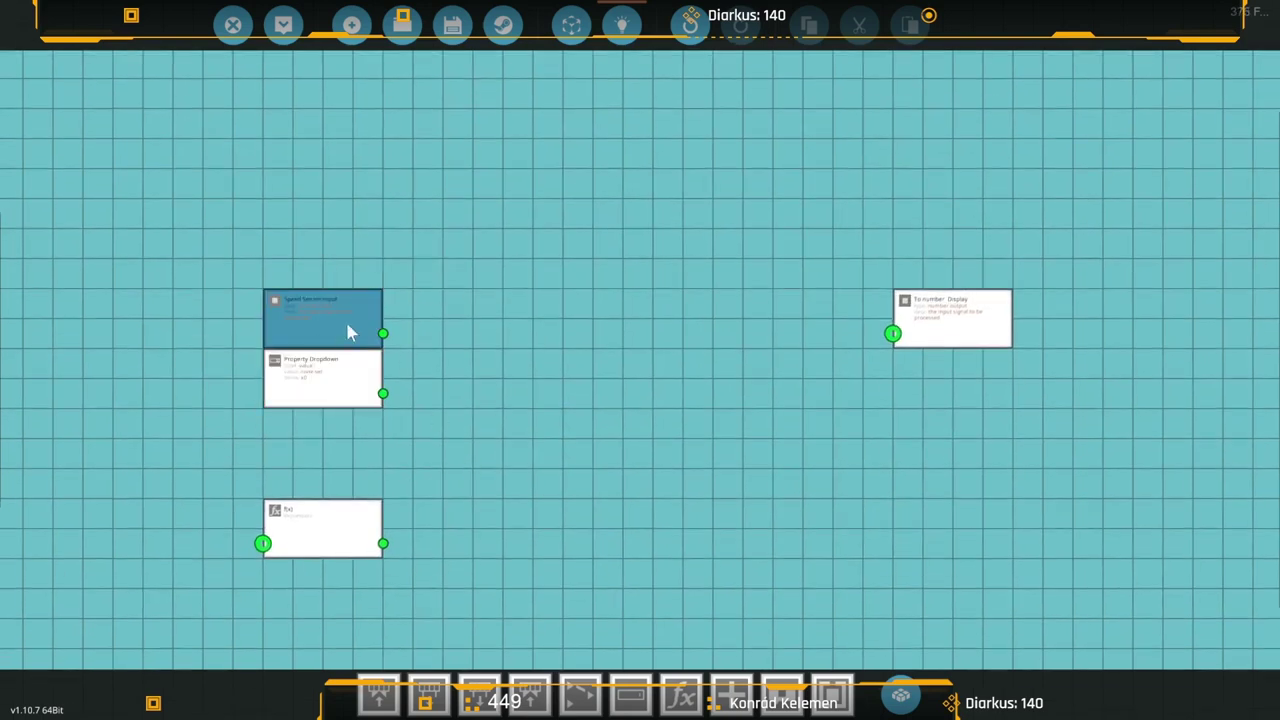
drag(314, 543, 314, 517)
Name the dropdown property "Speed Measurement" and add four options to it.
click(335, 383)
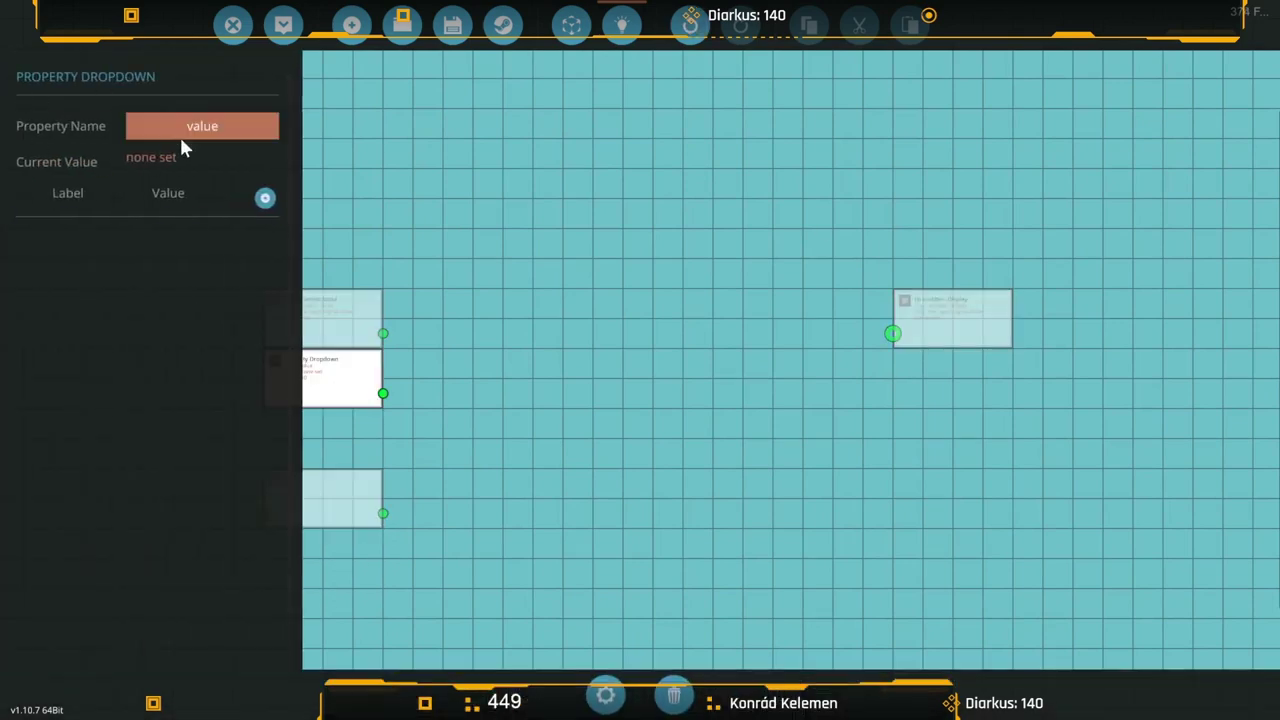
drag(222, 133, 154, 137)
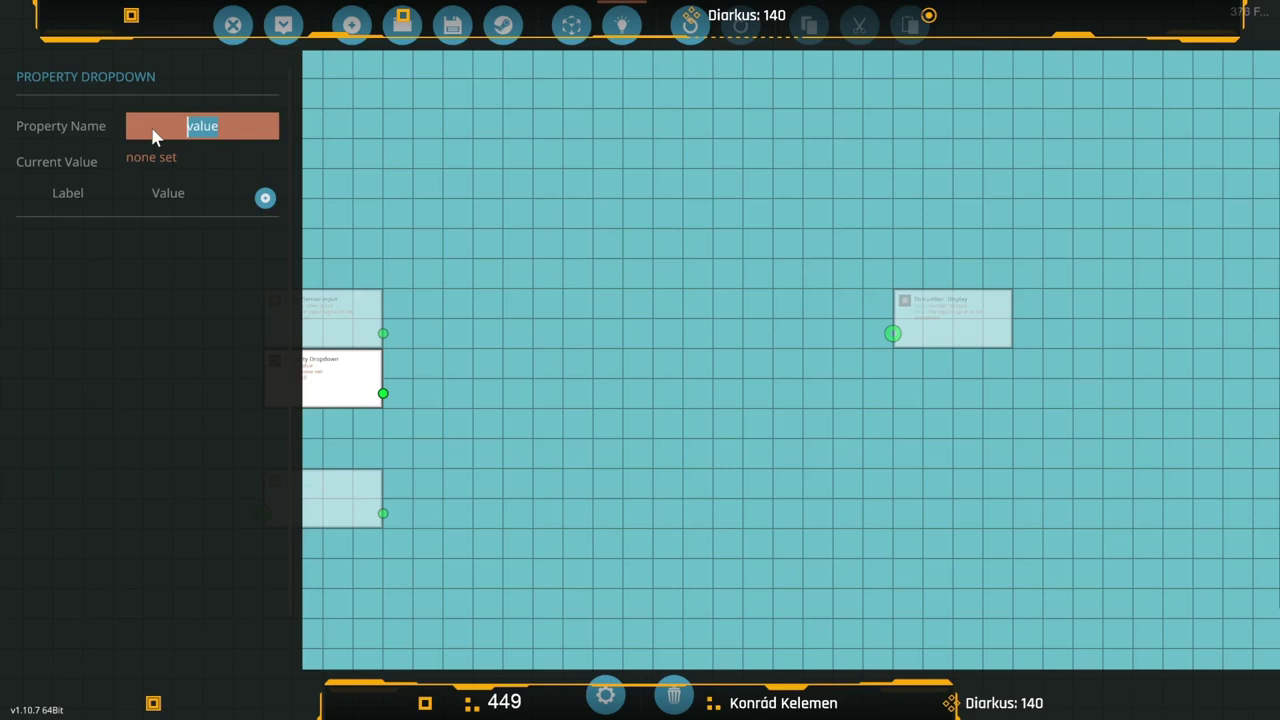
text(Speed Measurement)
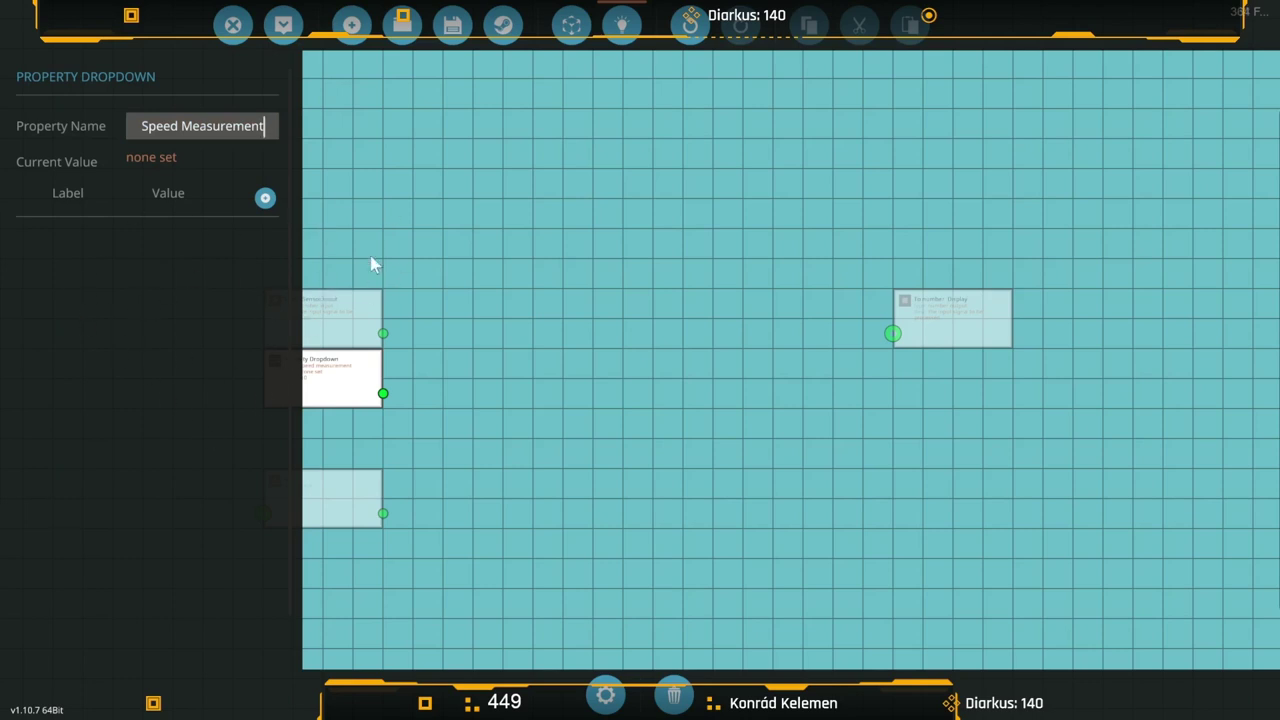
click(222, 163)
click(266, 198)
click(266, 198)
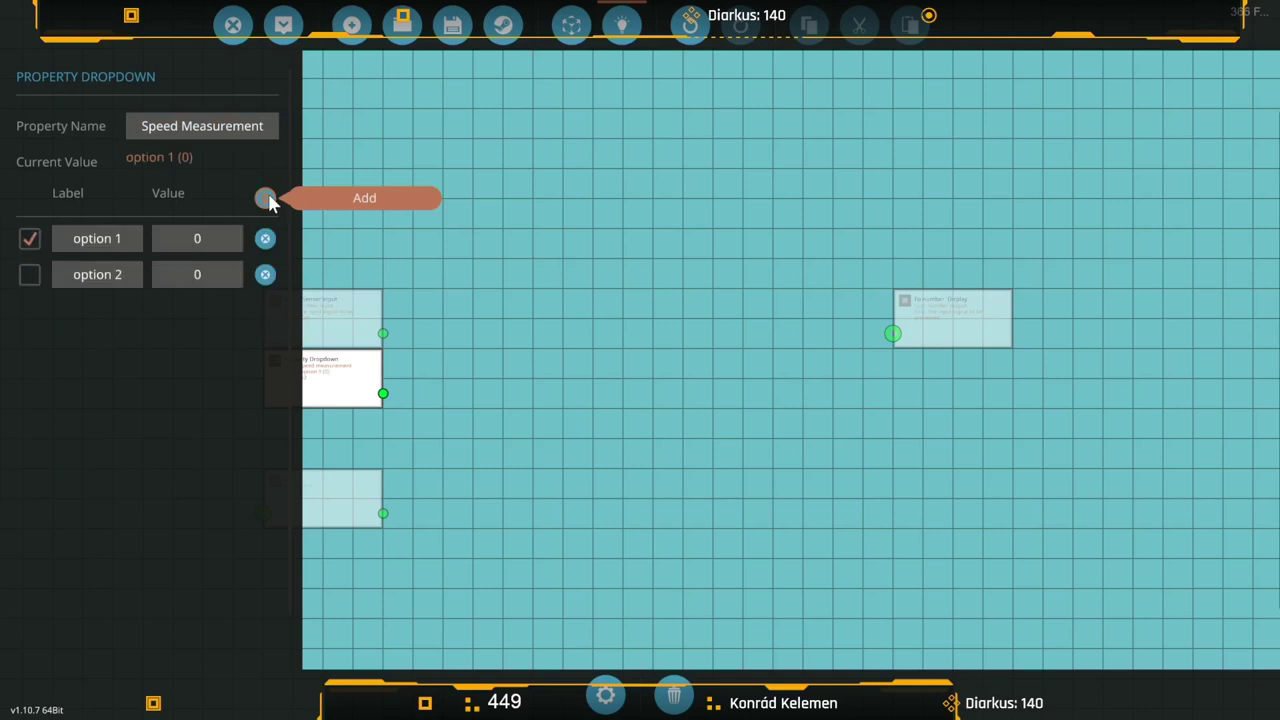
click(266, 198)
click(266, 198)
Label the four dropdown options Ms, Kph, Mph and Knots, in that order.
click(128, 246)
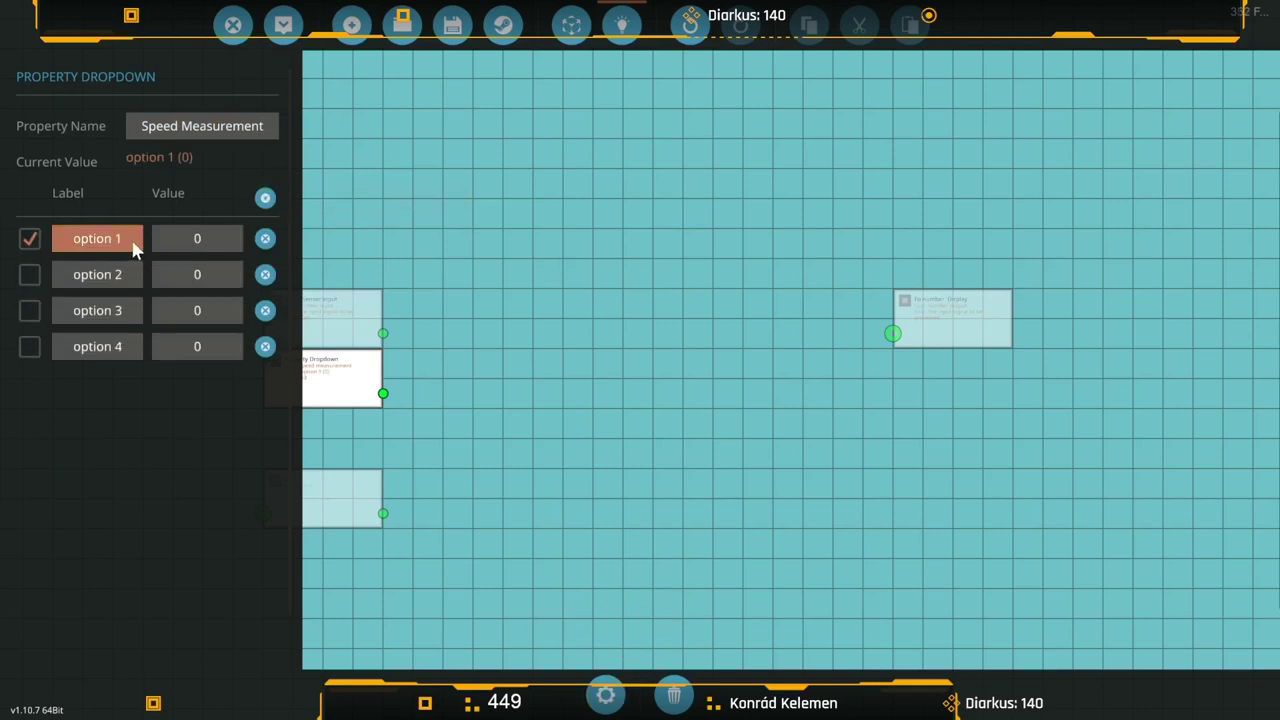
text(Ms)
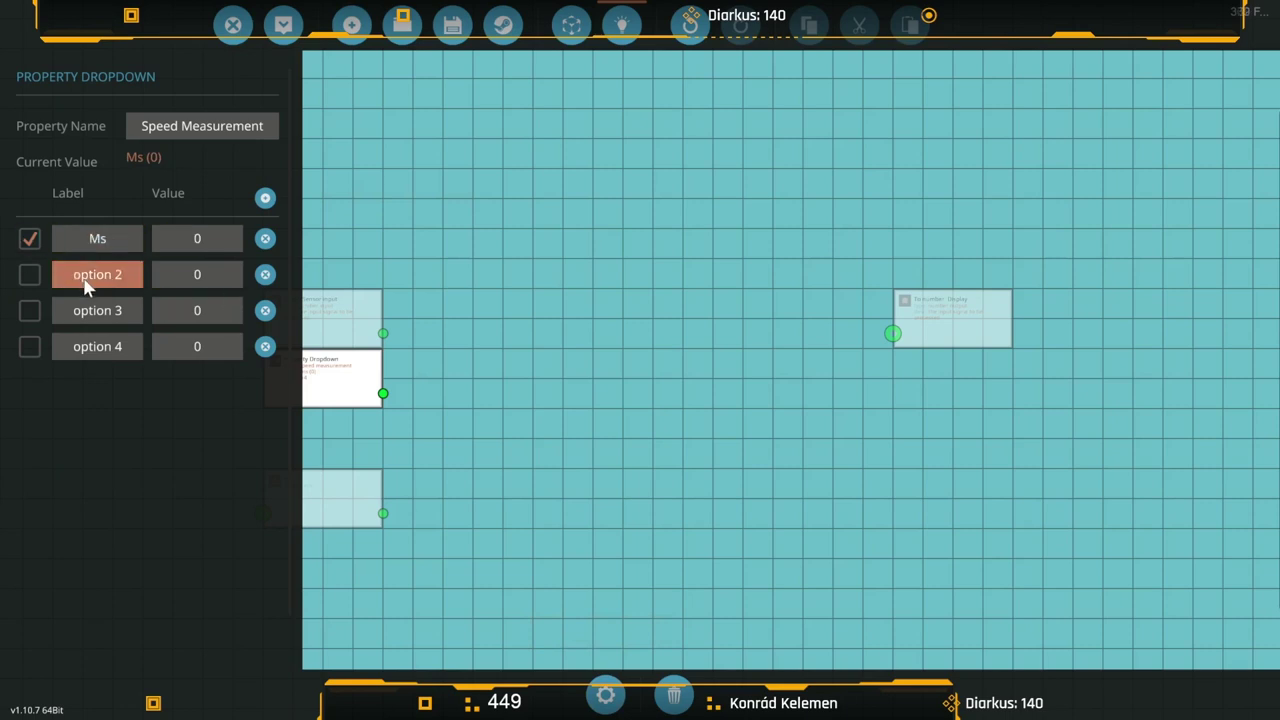
click(213, 244)
drag(126, 277, 32, 269)
text(Kph)
drag(129, 314, 12, 311)
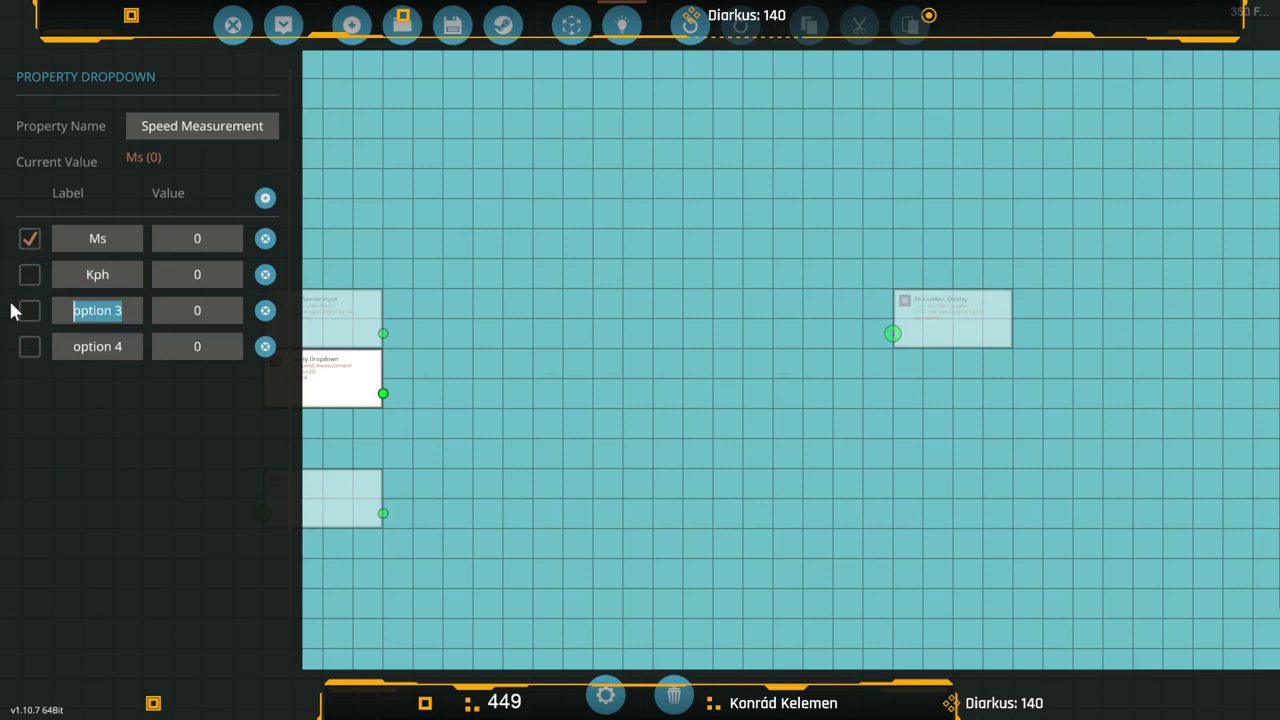
text(Mph)
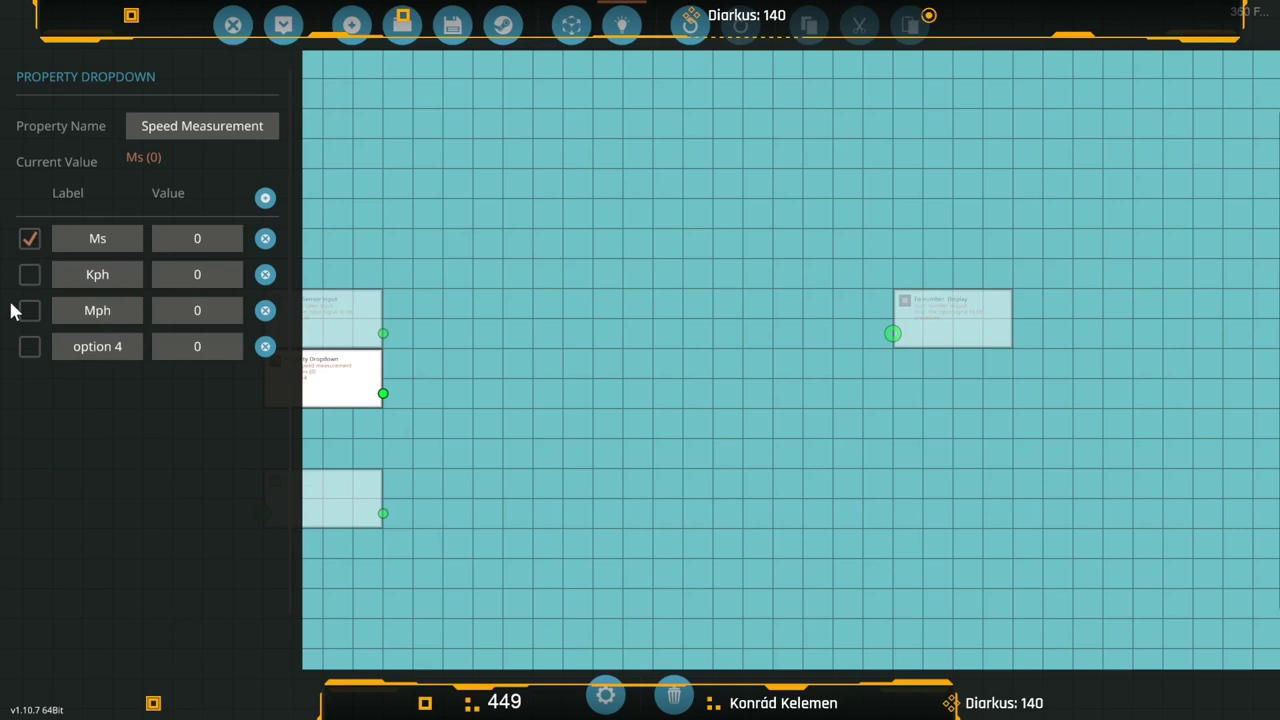
click(137, 352)
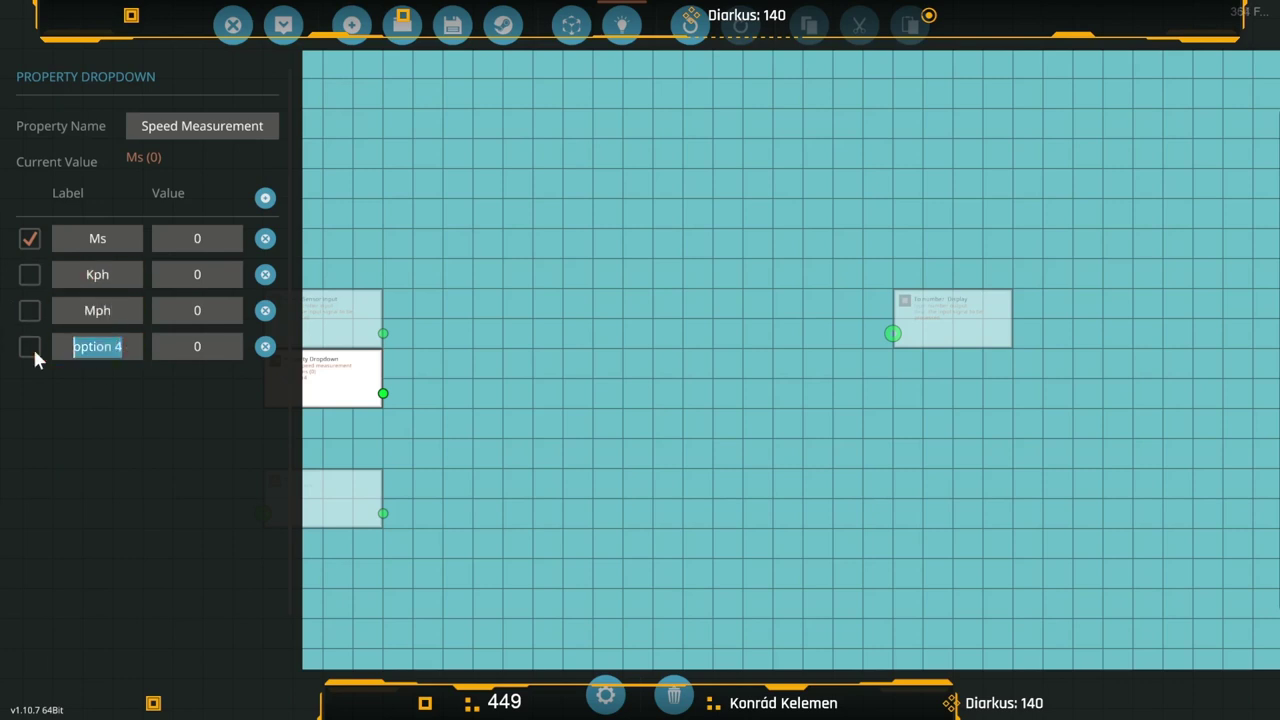
text(Knot)
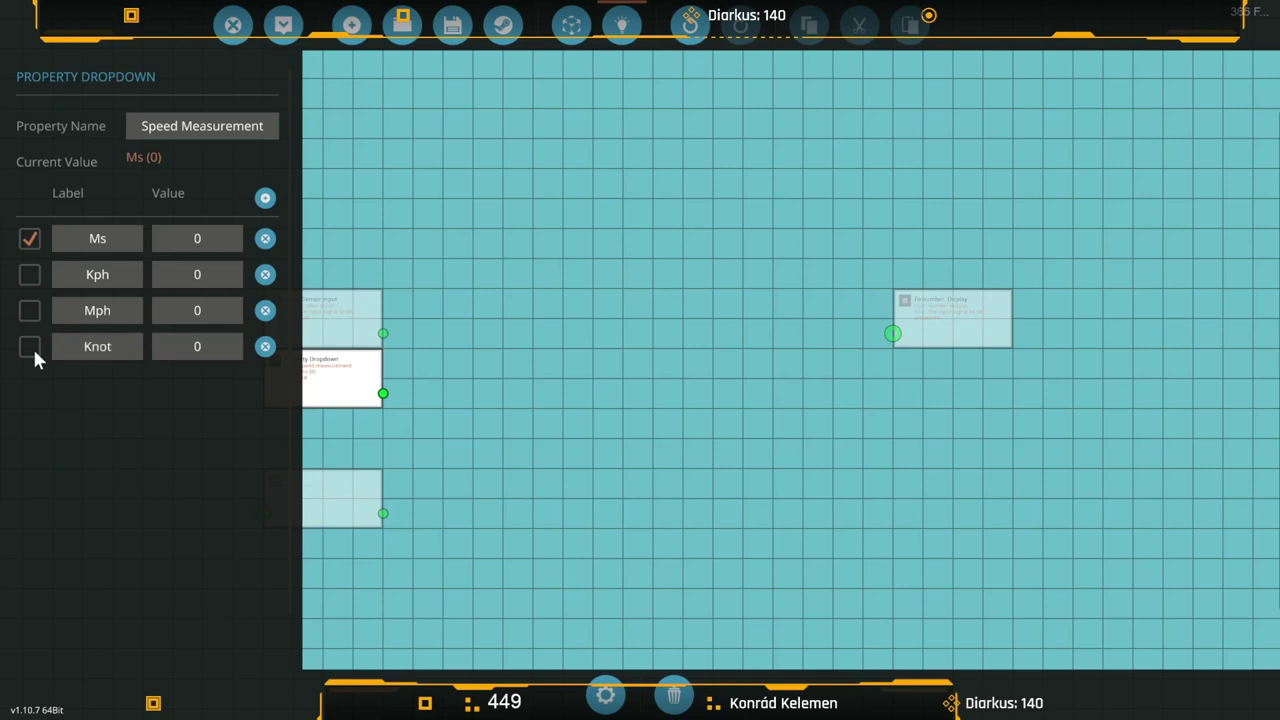
text(s)
click(110, 407)
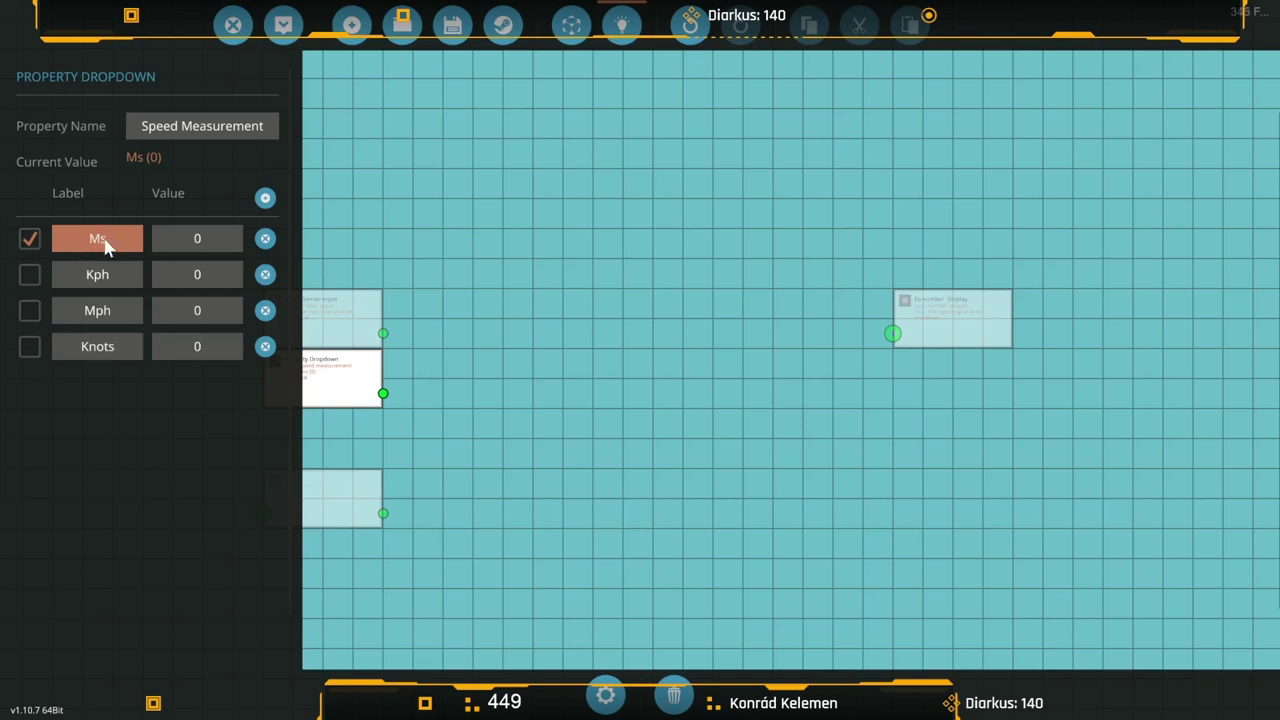
Set the value of the Ms dropdown option to 1.
click(196, 248)
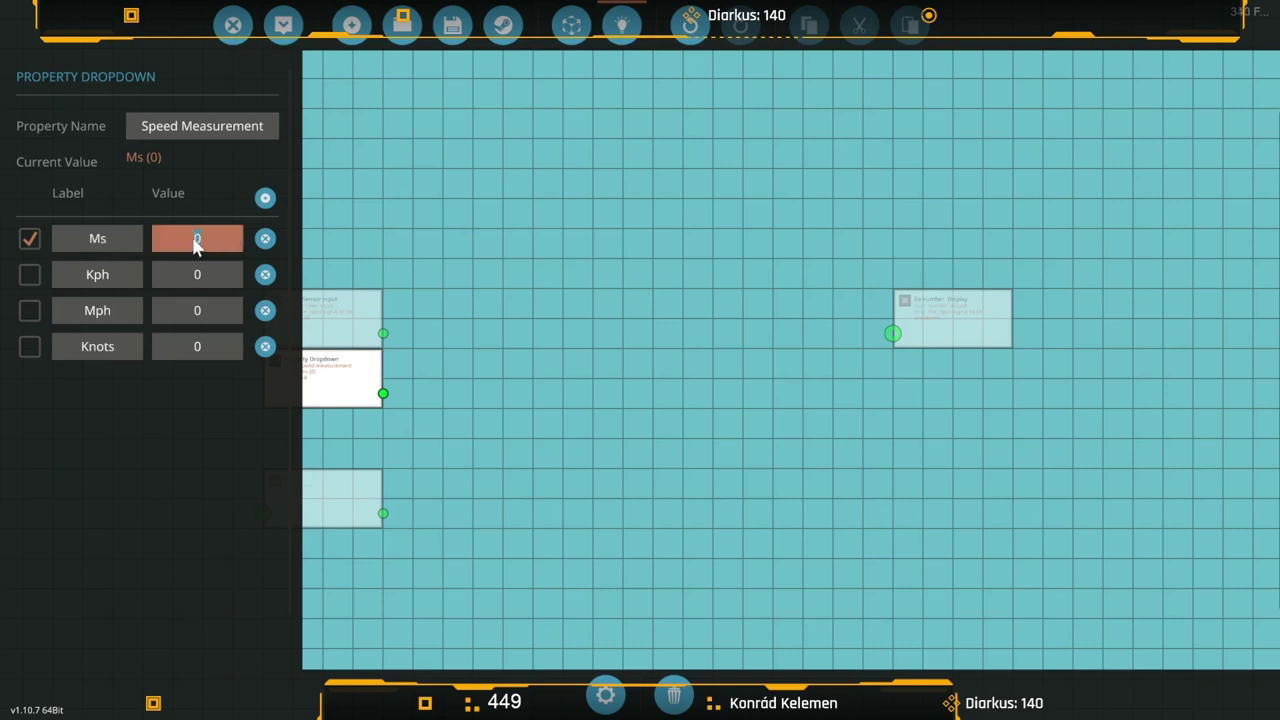
text(1)
click(272, 580)
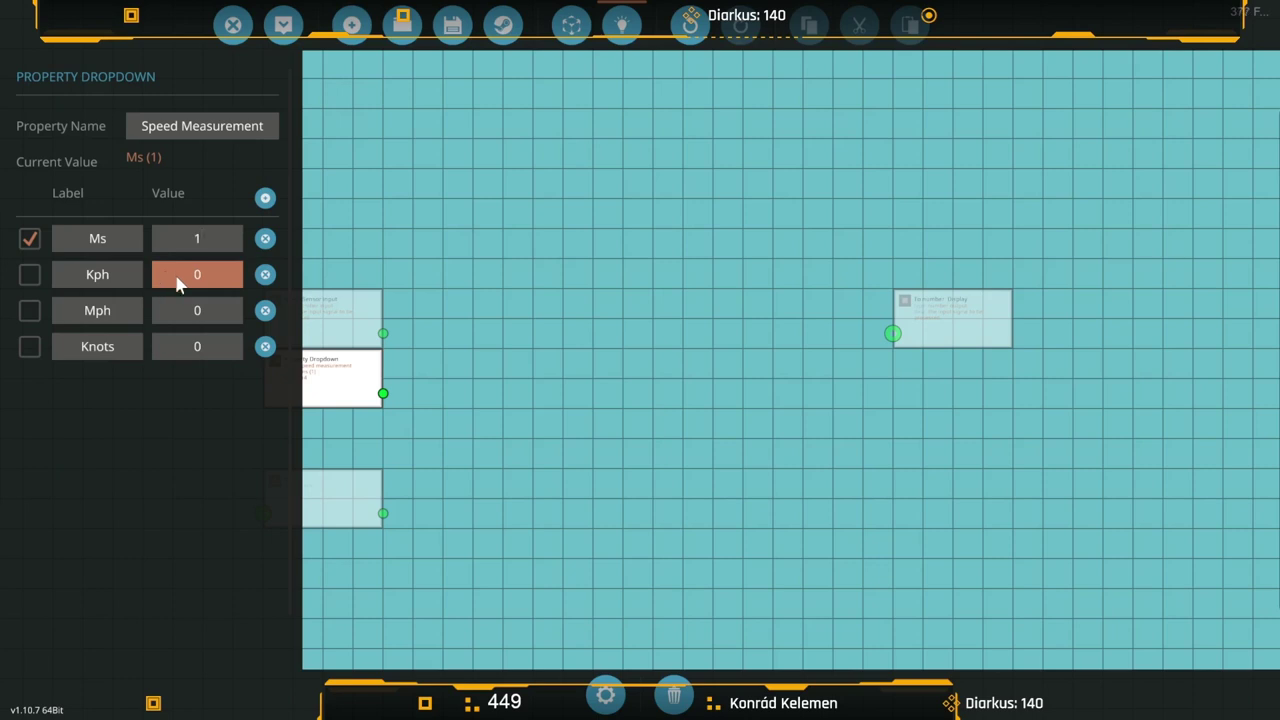
Move the f(x) block to the right of the dropdown block and look up its m/s conversion factors.
drag(355, 500, 533, 487)
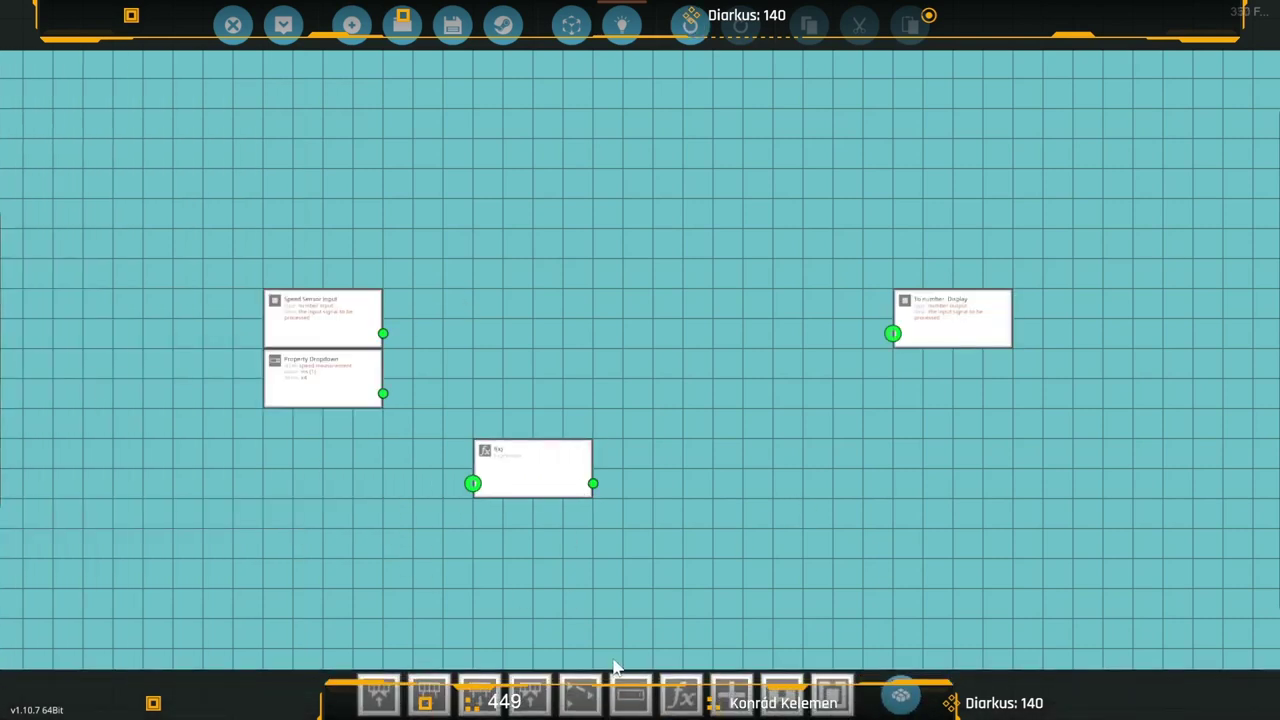
click(320, 393)
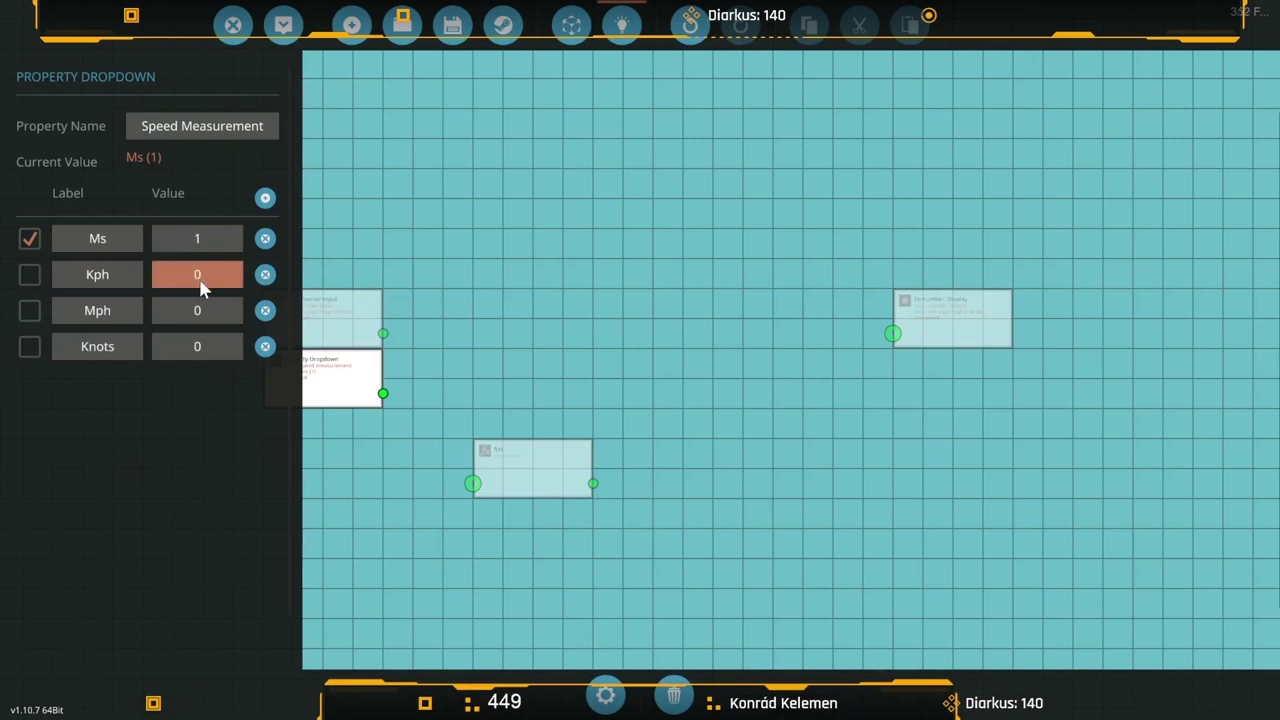
click(545, 465)
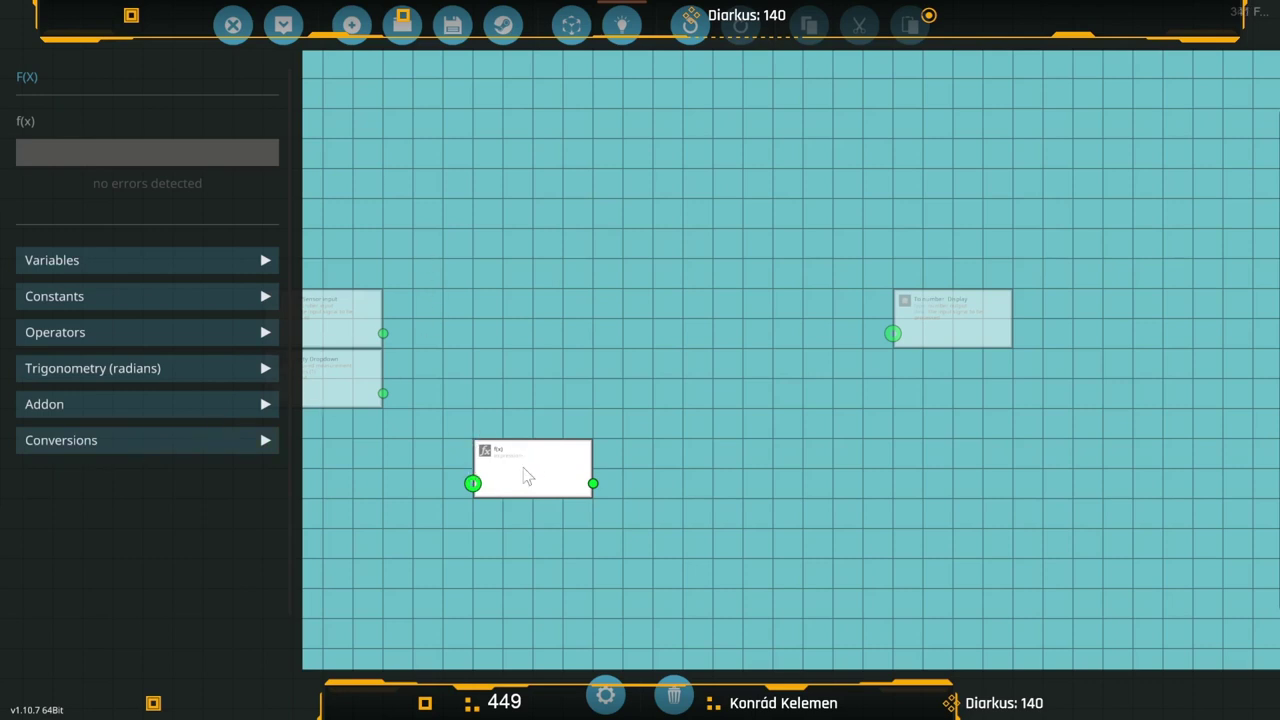
click(66, 440)
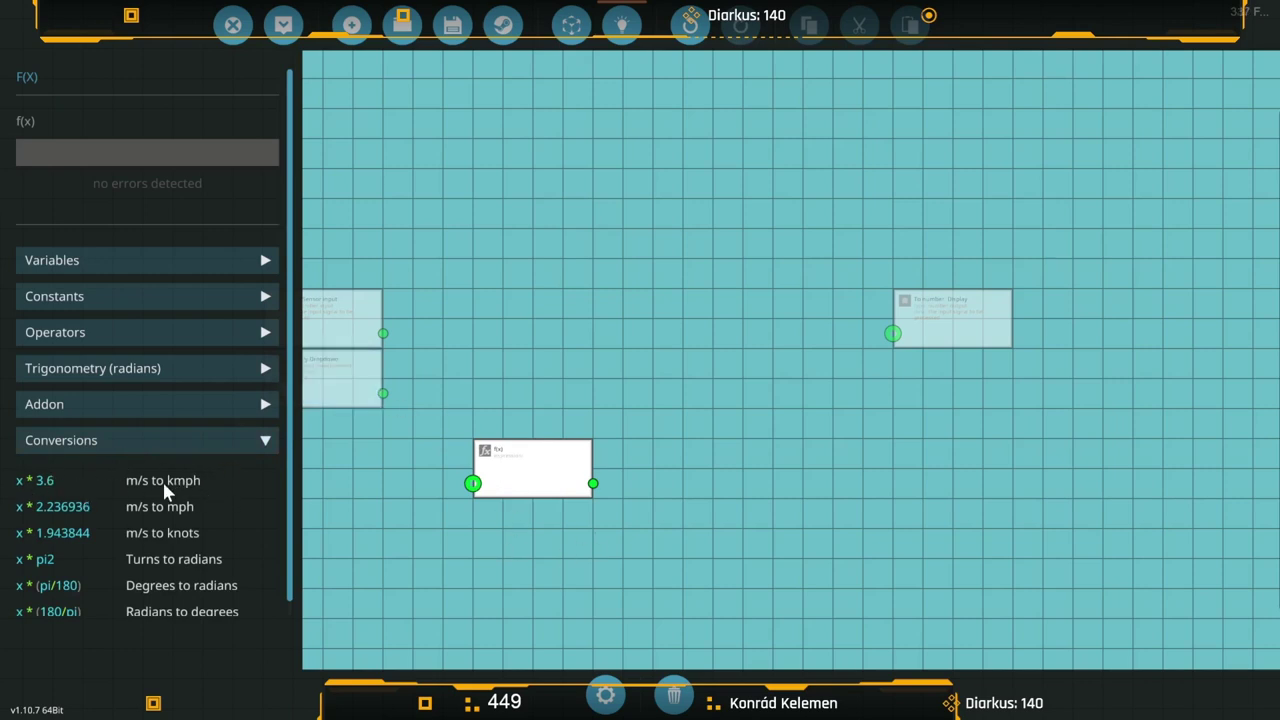
Set the value of the Kph dropdown option to 3.6.
click(337, 400)
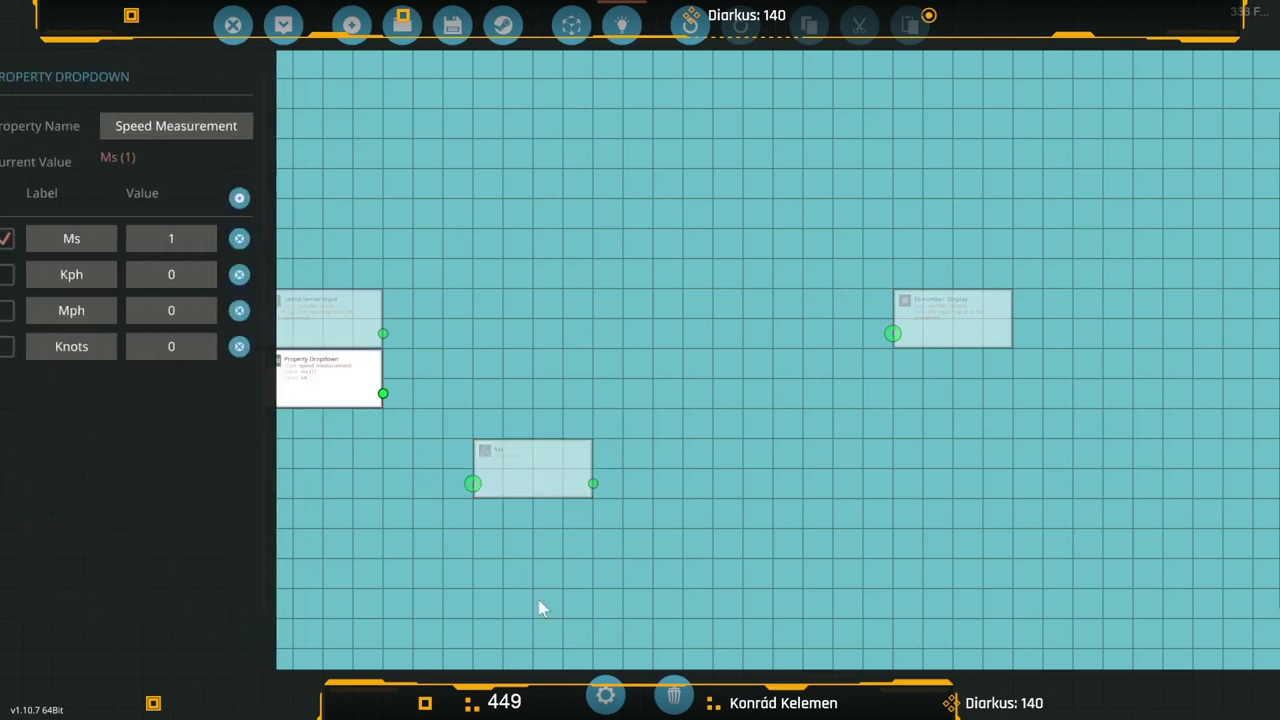
click(208, 282)
text(30)
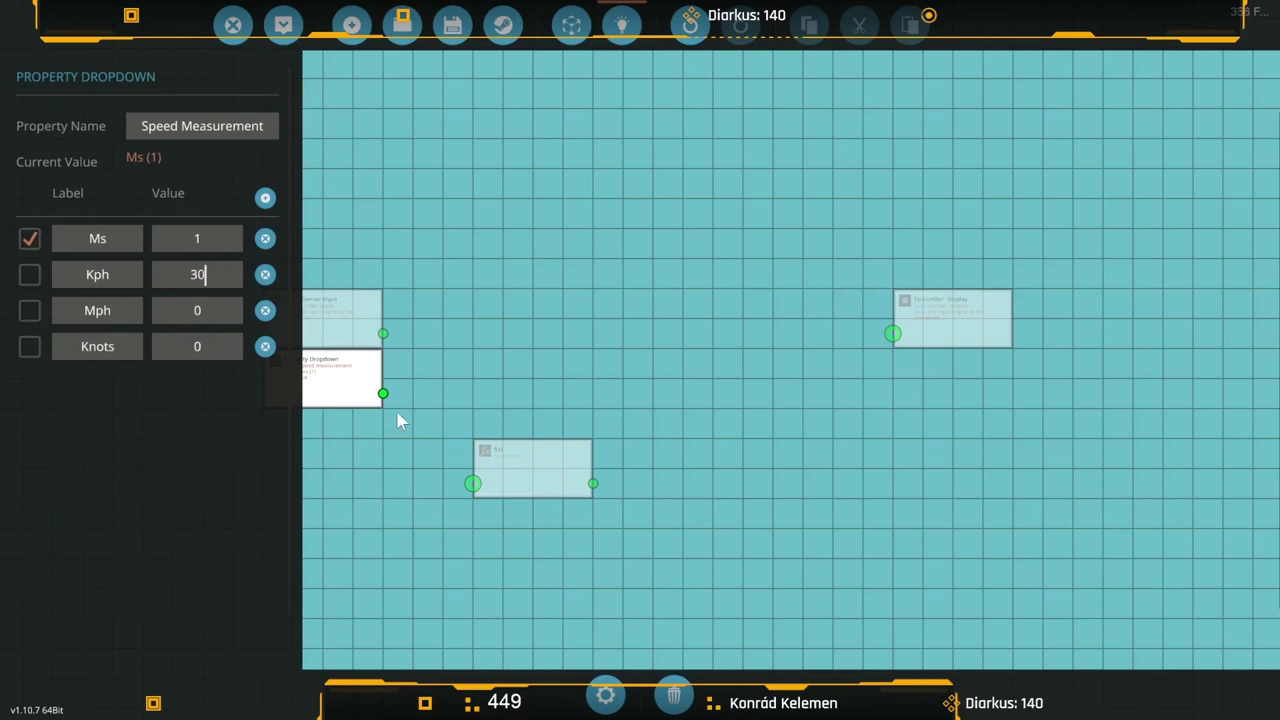
key(BackSpace)
key(BackSpace)
text(3.6)
Look up the m/s to mph factor in the f(x) block and set the Mph dropdown option's value to 2.237.
click(214, 317)
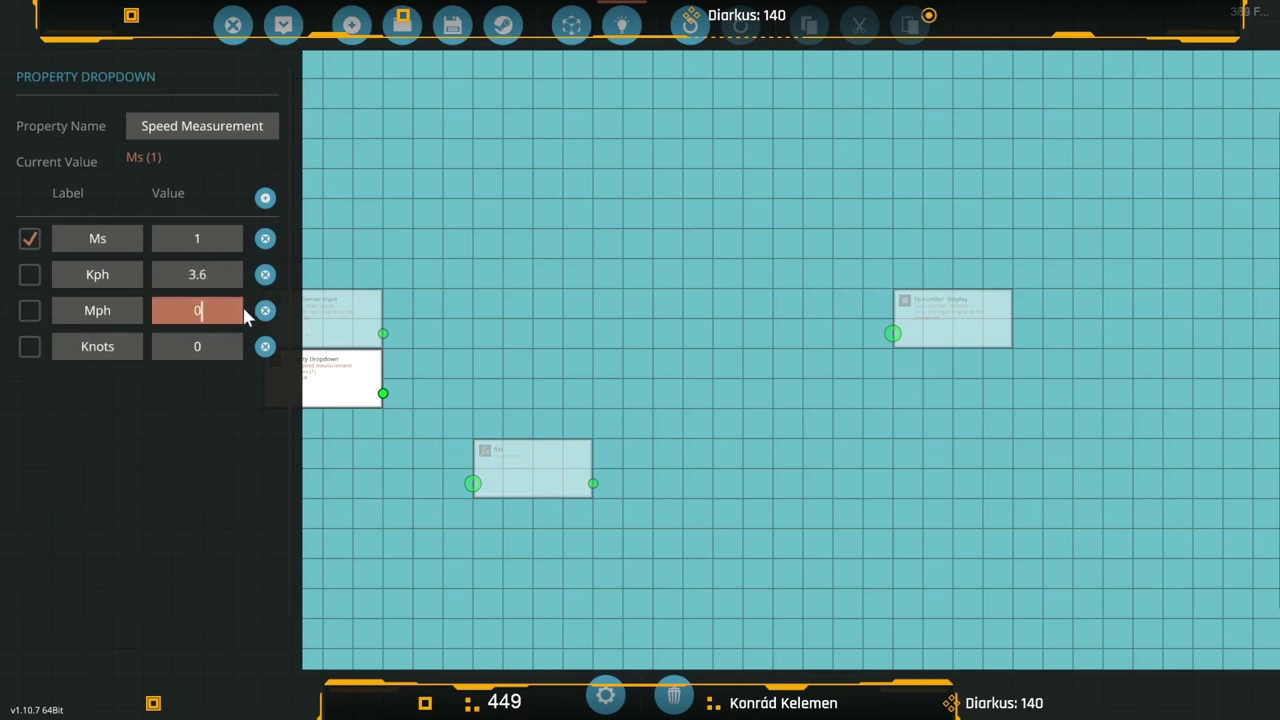
click(527, 487)
click(74, 442)
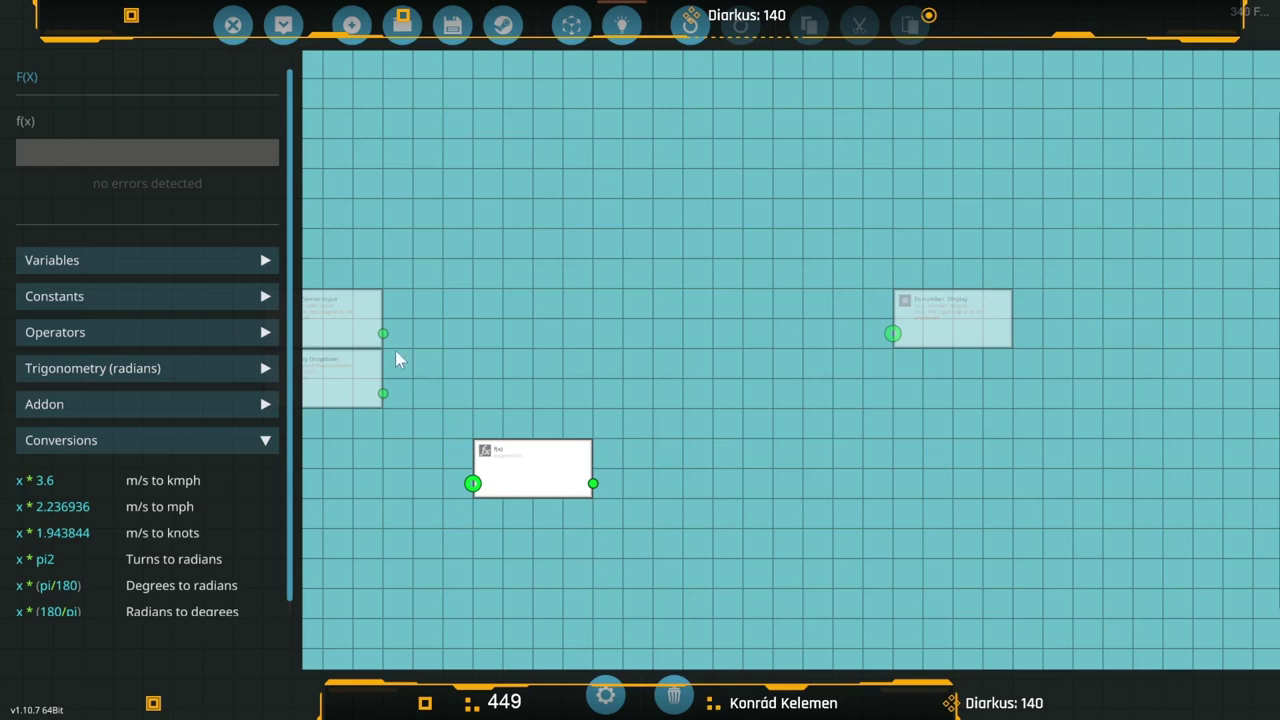
click(360, 378)
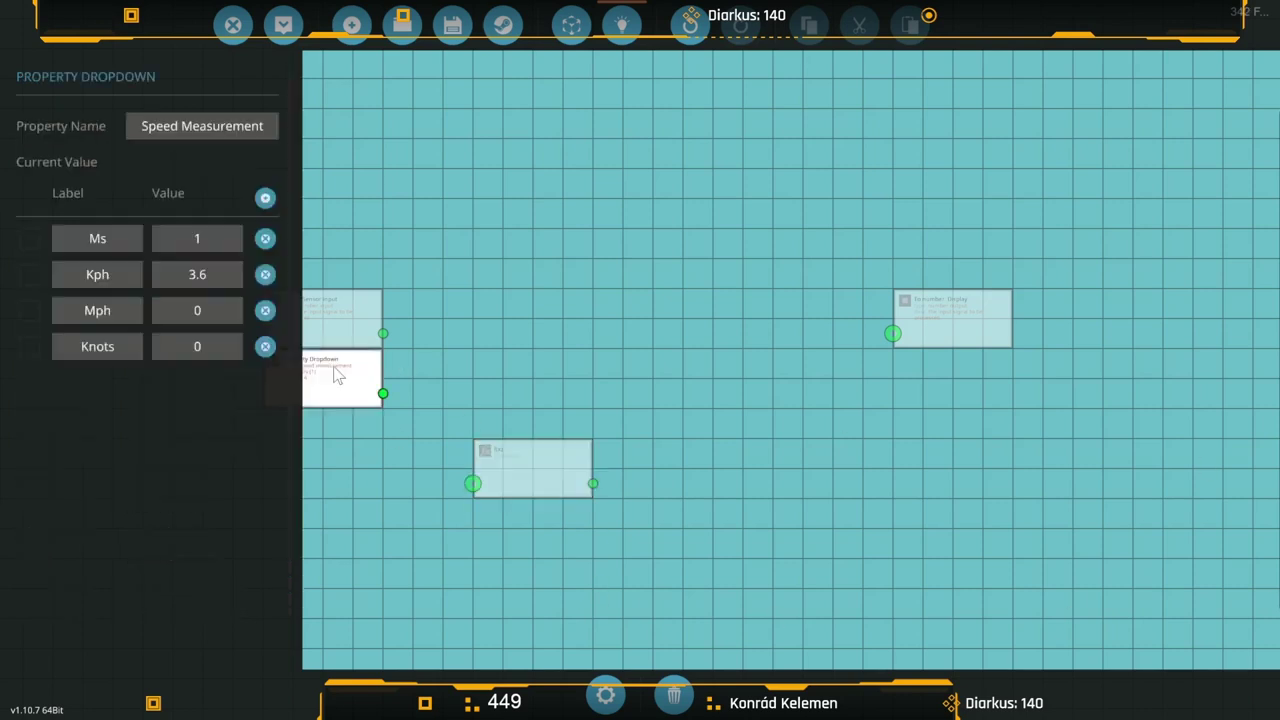
click(553, 457)
click(116, 455)
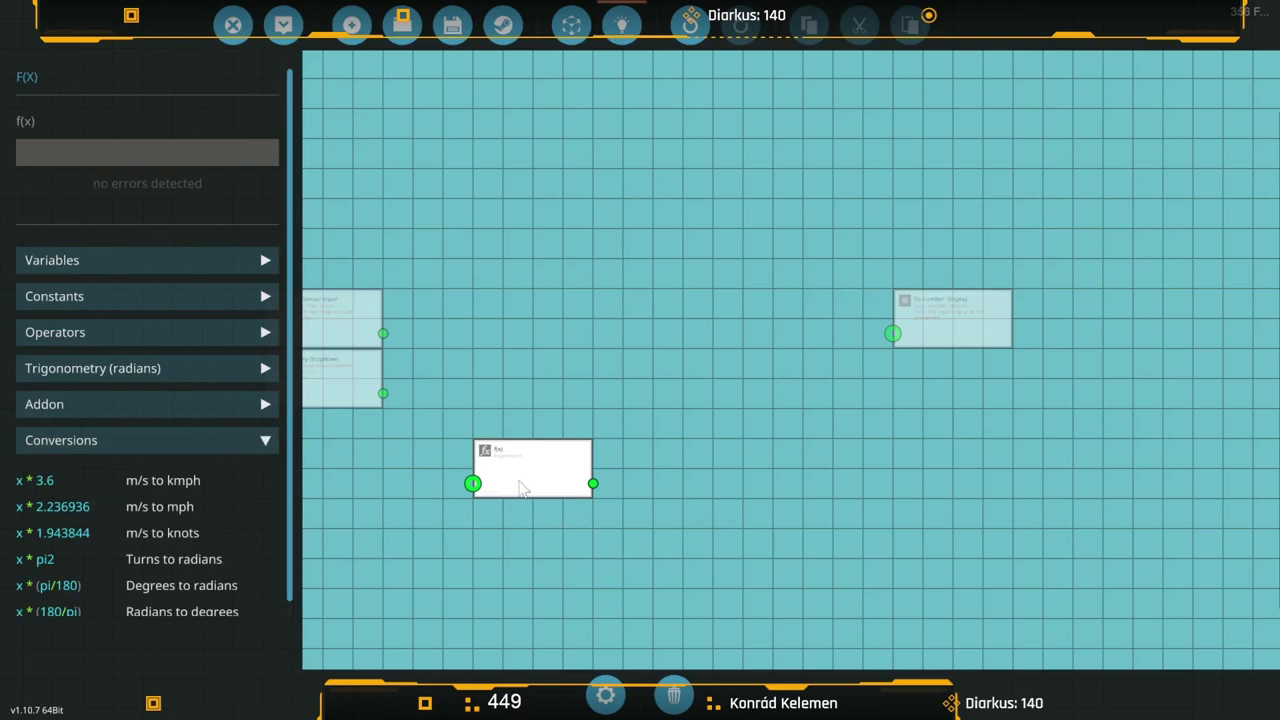
click(335, 389)
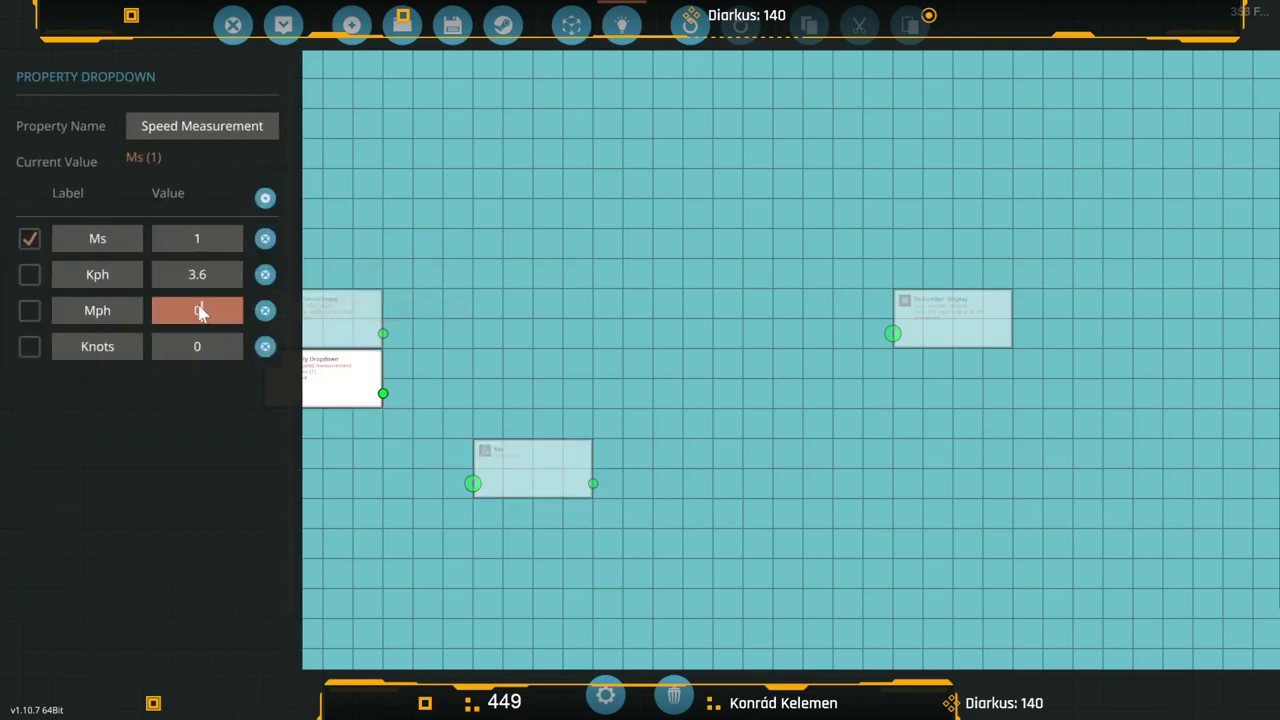
click(168, 313)
text(2.237)
Look up the m/s to knots factor in the f(x) block and set the Knots dropdown option's value to 1.944.
click(507, 453)
click(72, 440)
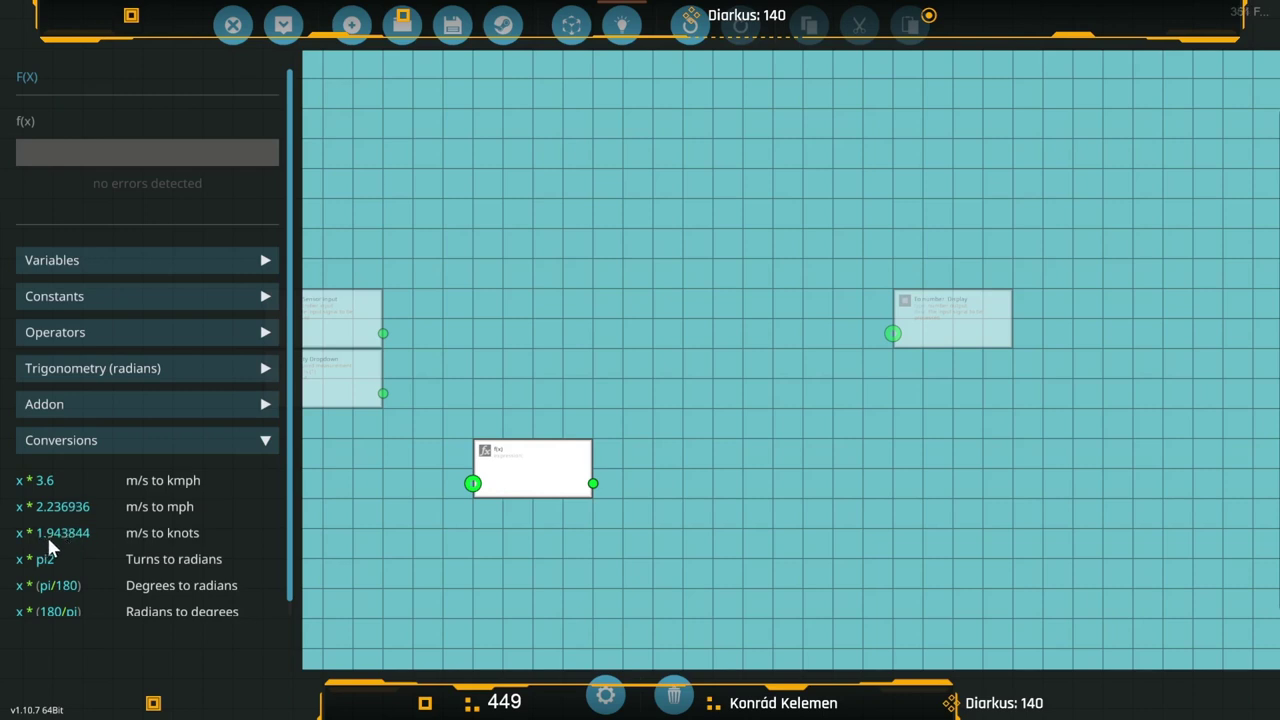
click(403, 474)
click(270, 375)
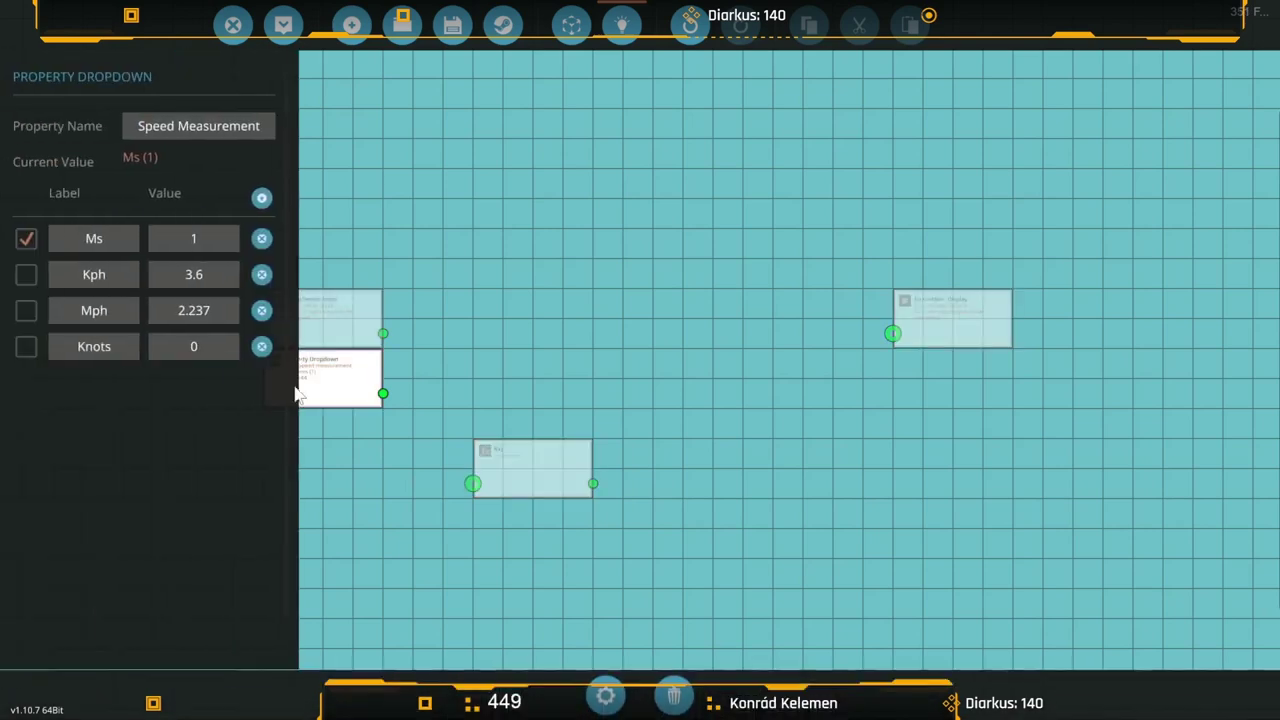
click(199, 352)
key(BackSpace)
text(1.944)
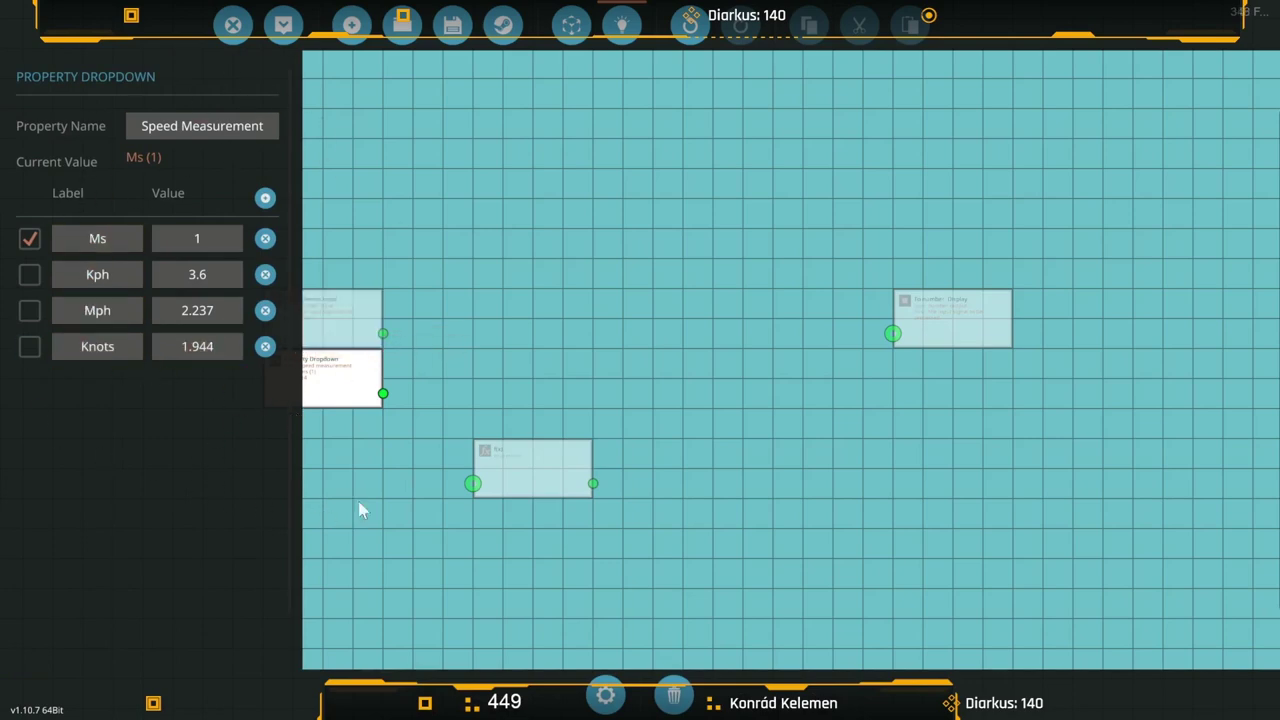
Delete the f(x) block and check the values of the four Speed Measurement options.
click(531, 495)
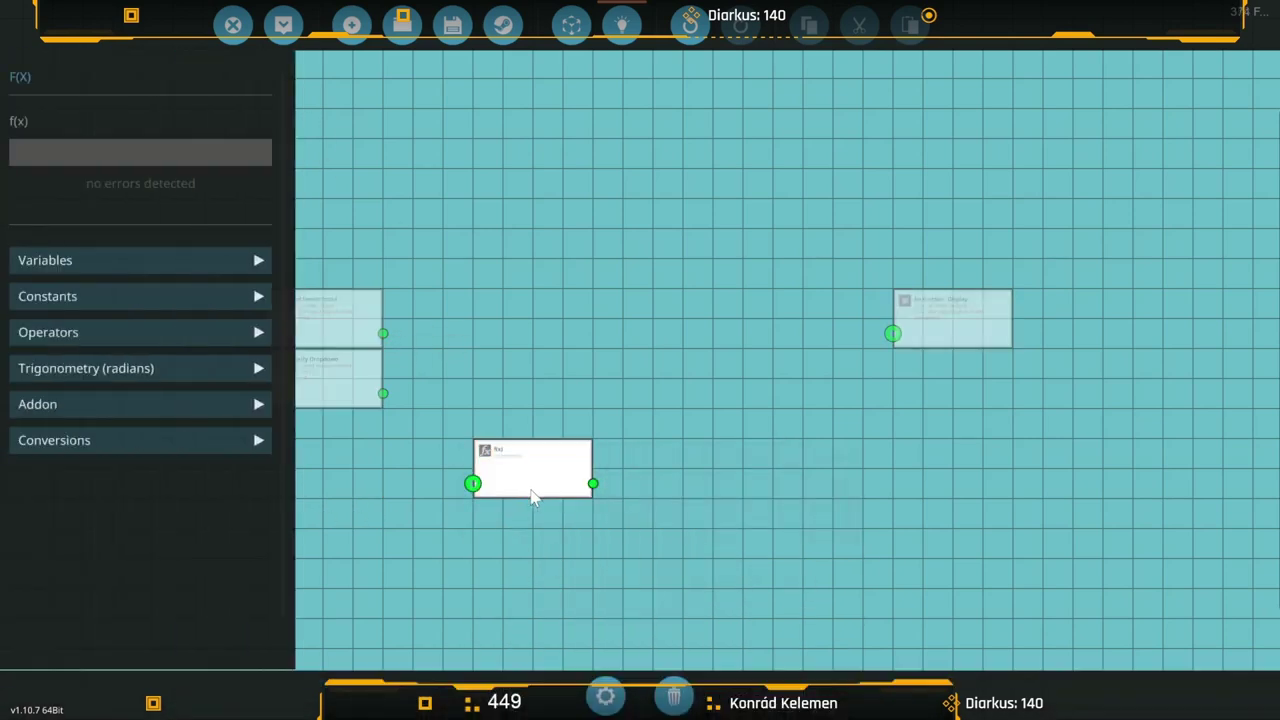
key(Delete)
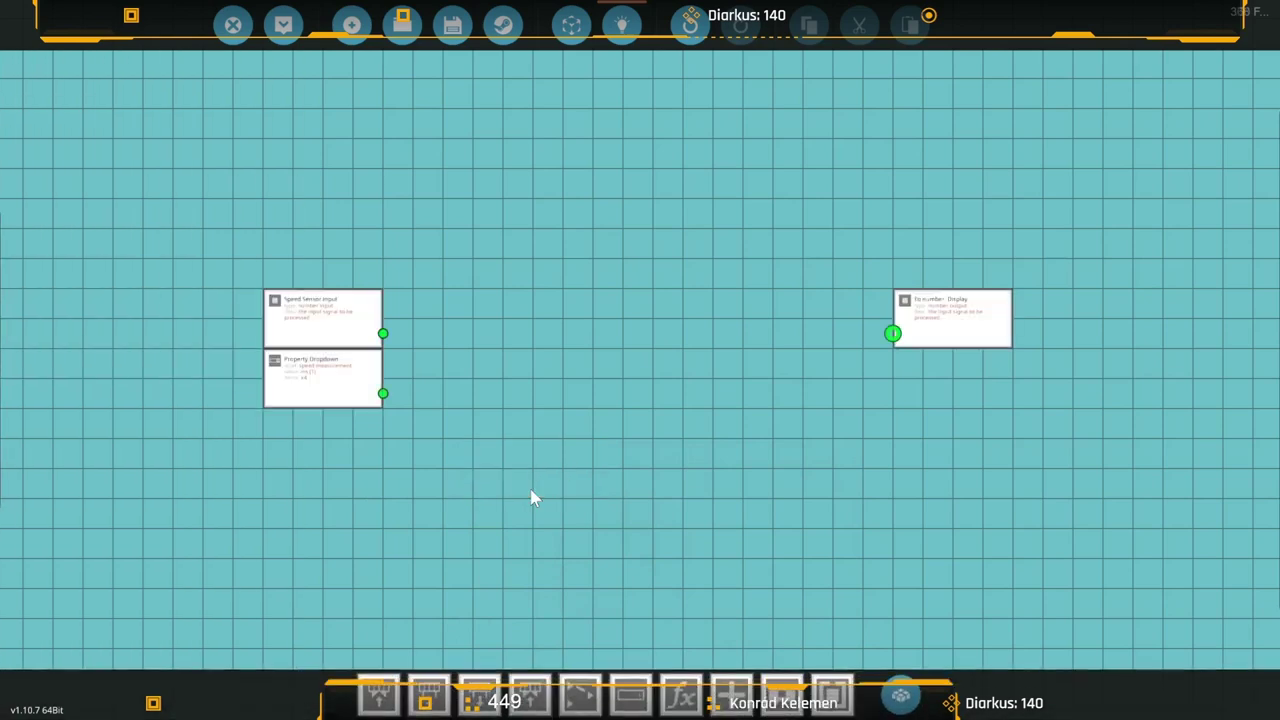
click(304, 362)
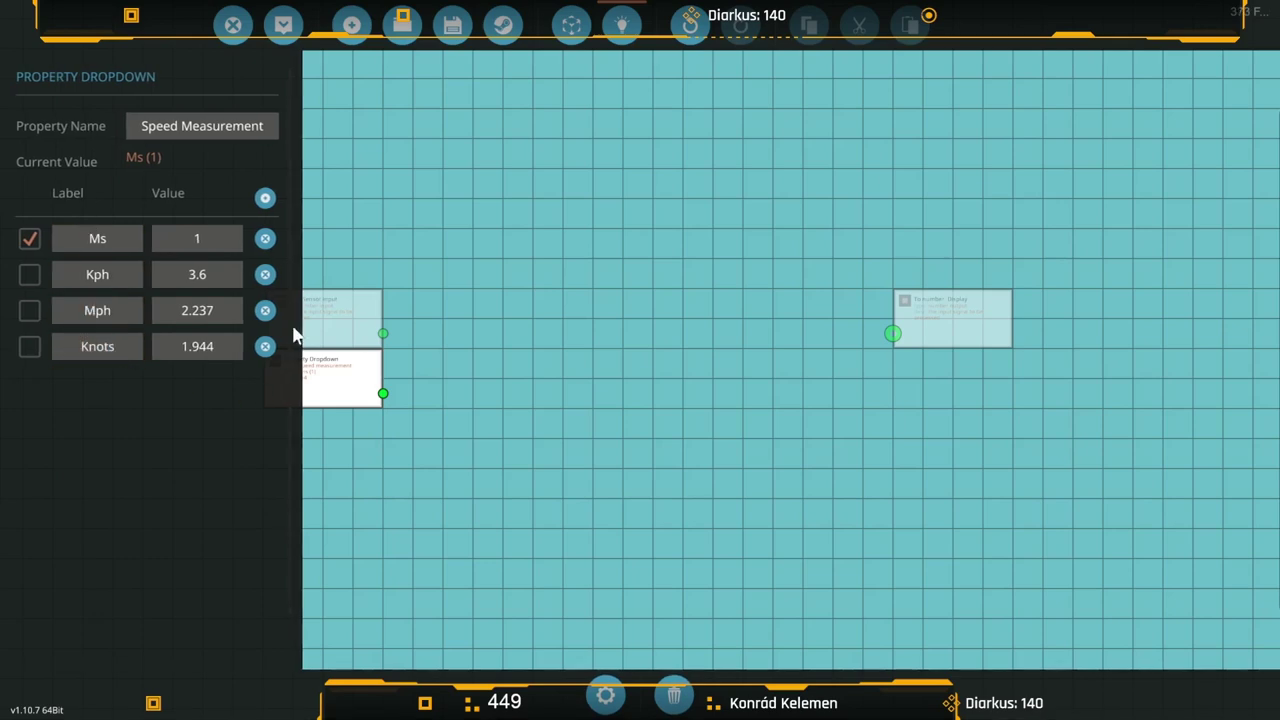
Place a Multiply block between the Speed Sensor input node and the number display output node.
key(Tab)
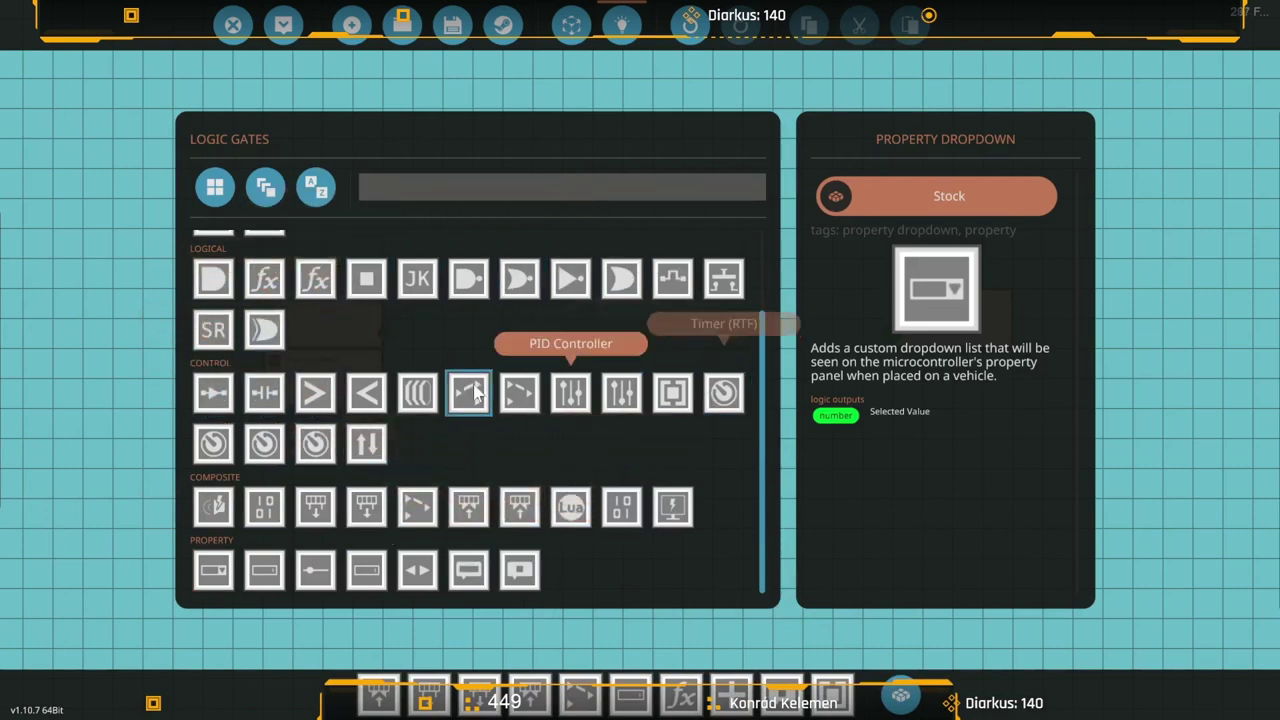
scroll(463, 393, up, 2)
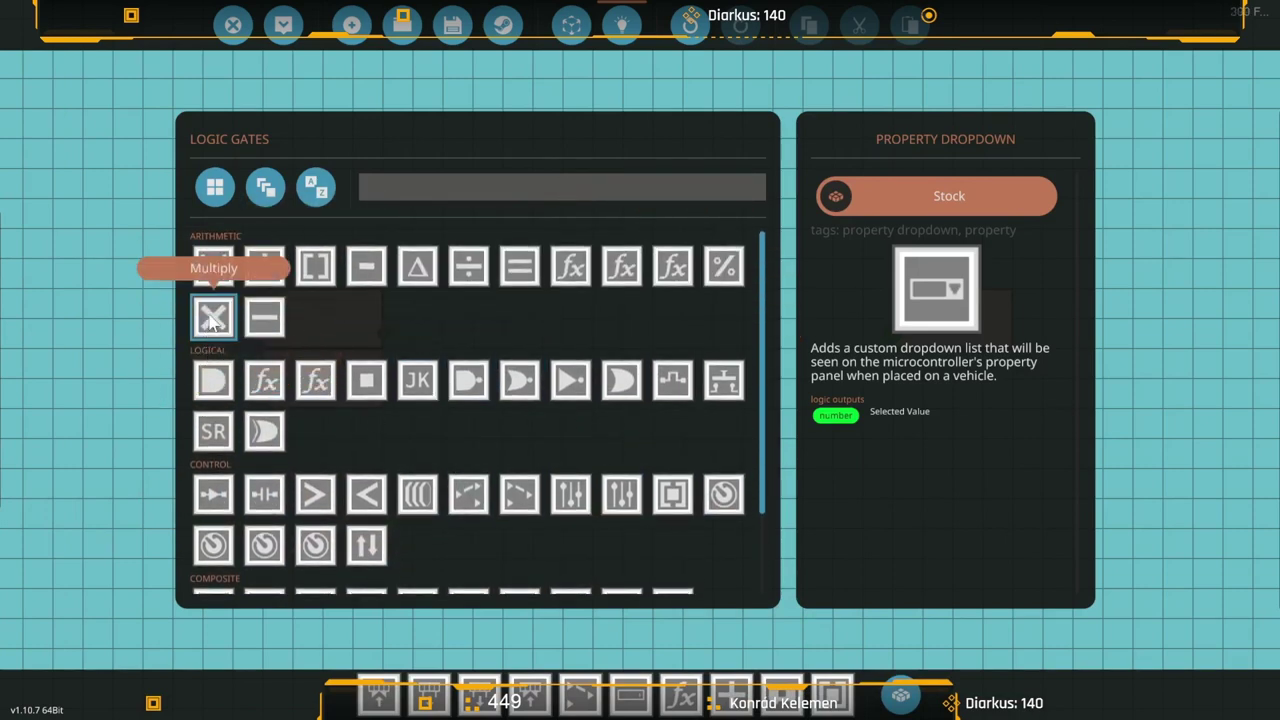
click(213, 318)
click(213, 318)
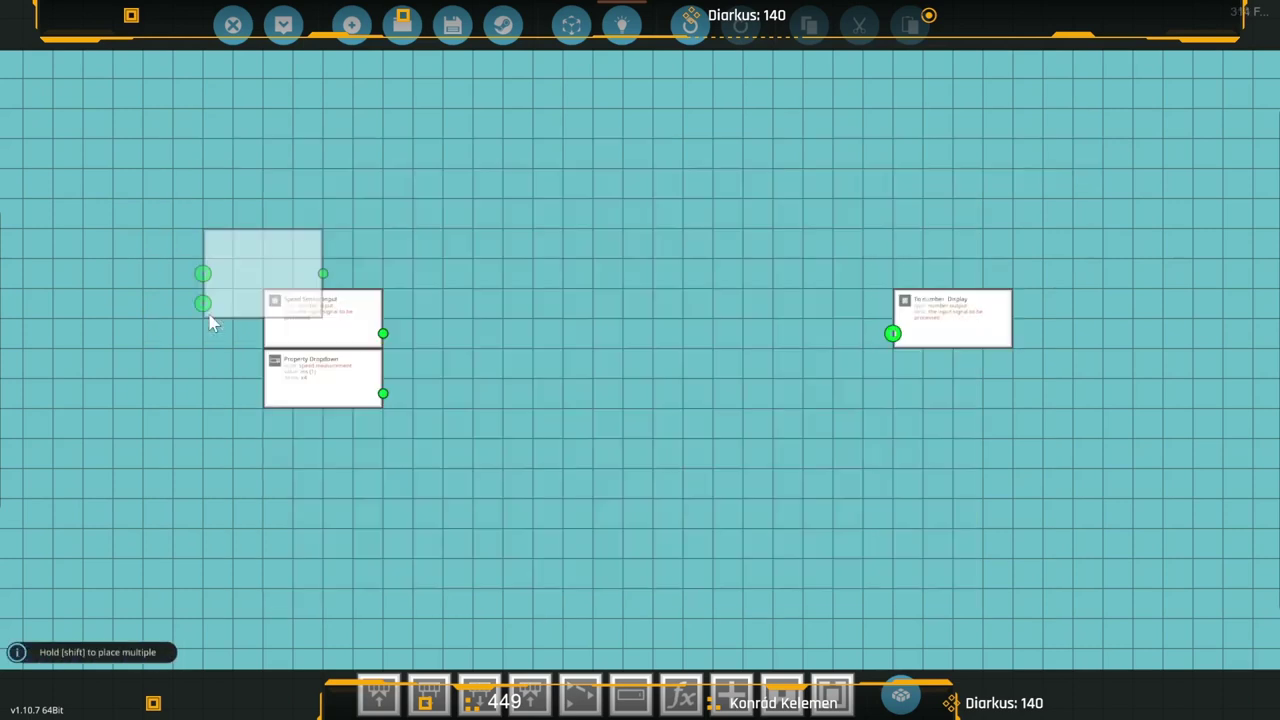
click(588, 366)
Try out an f(x, y, z) block with the expression x*y beneath the Multiply block and delete it.
click(900, 694)
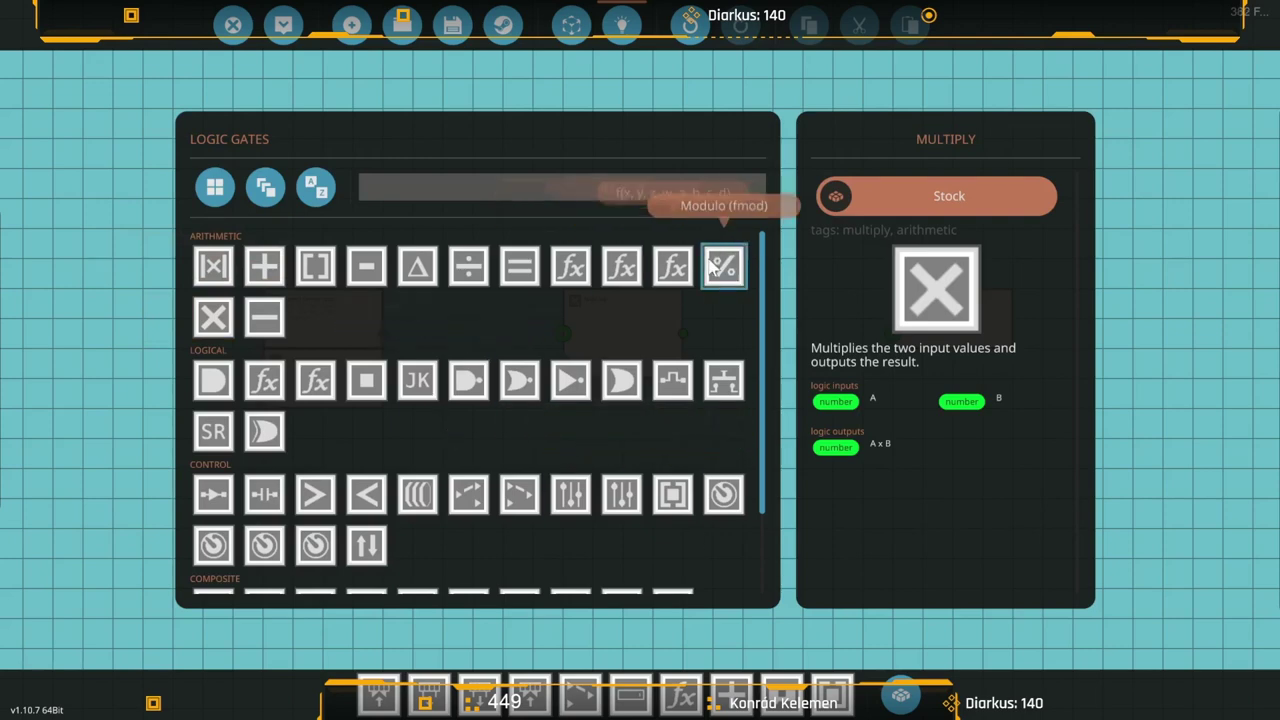
double_click(622, 267)
click(636, 484)
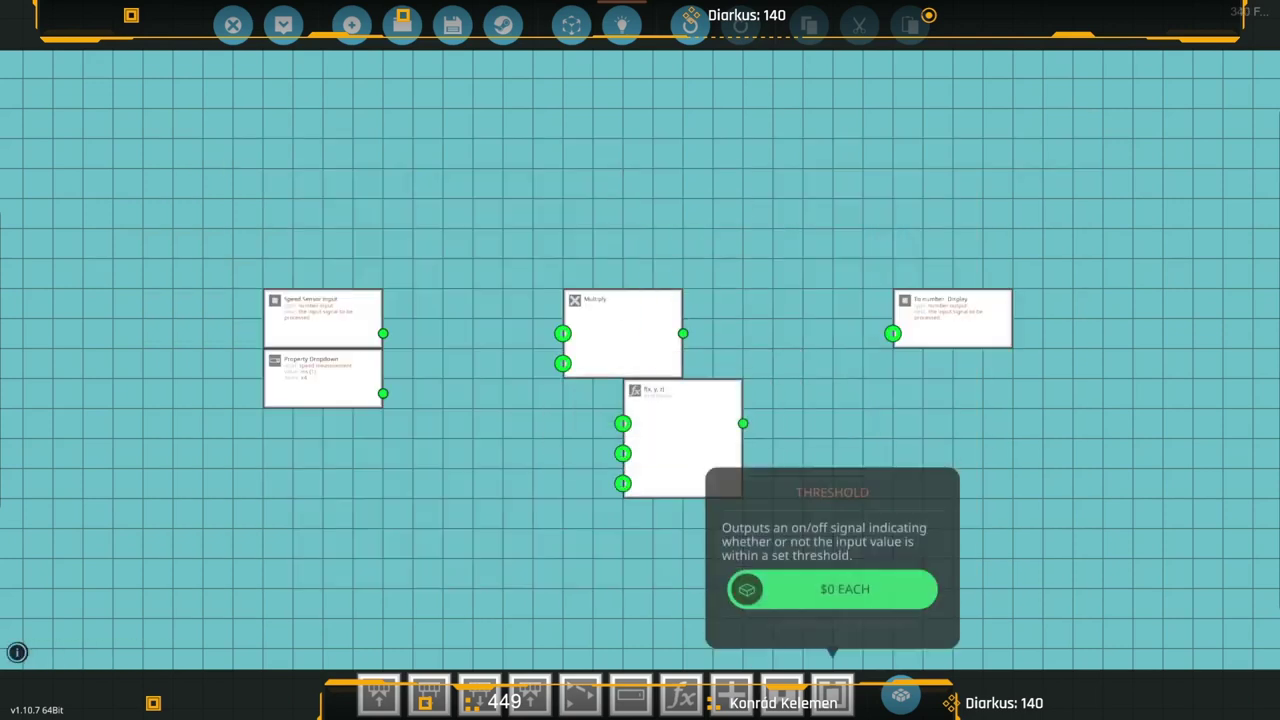
double_click(648, 450)
click(72, 157)
text(x)
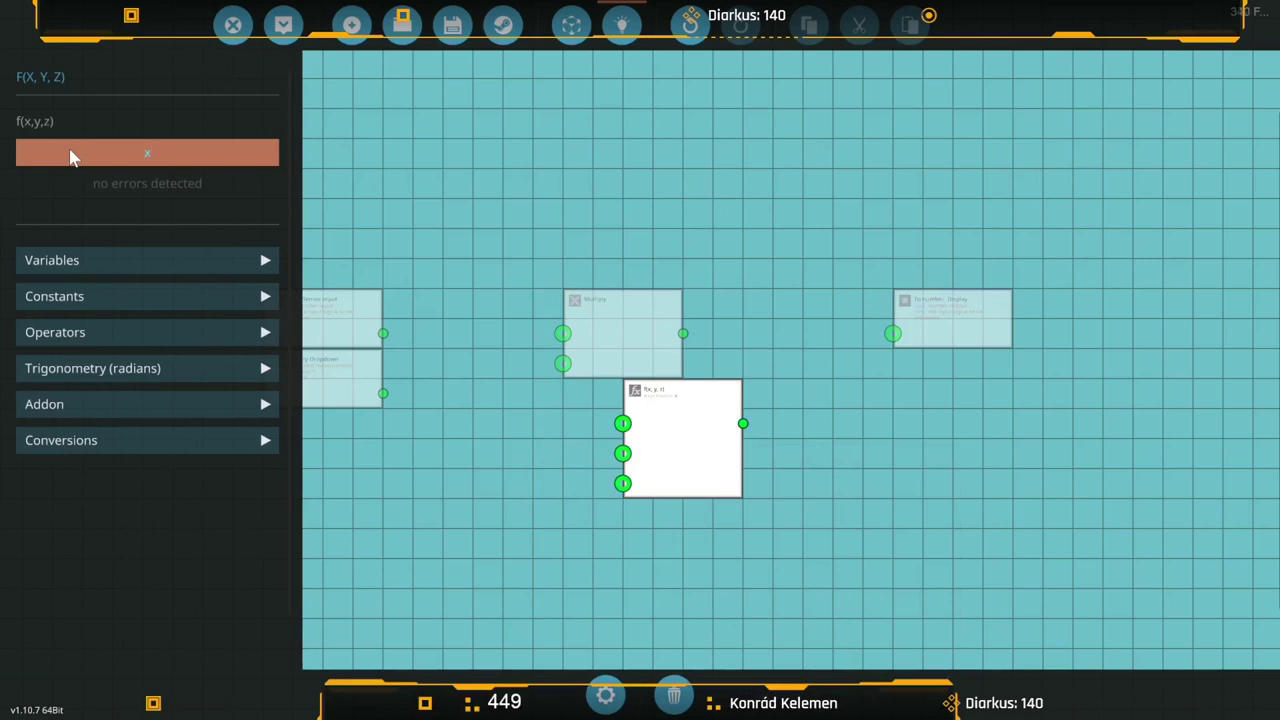
text(*y)
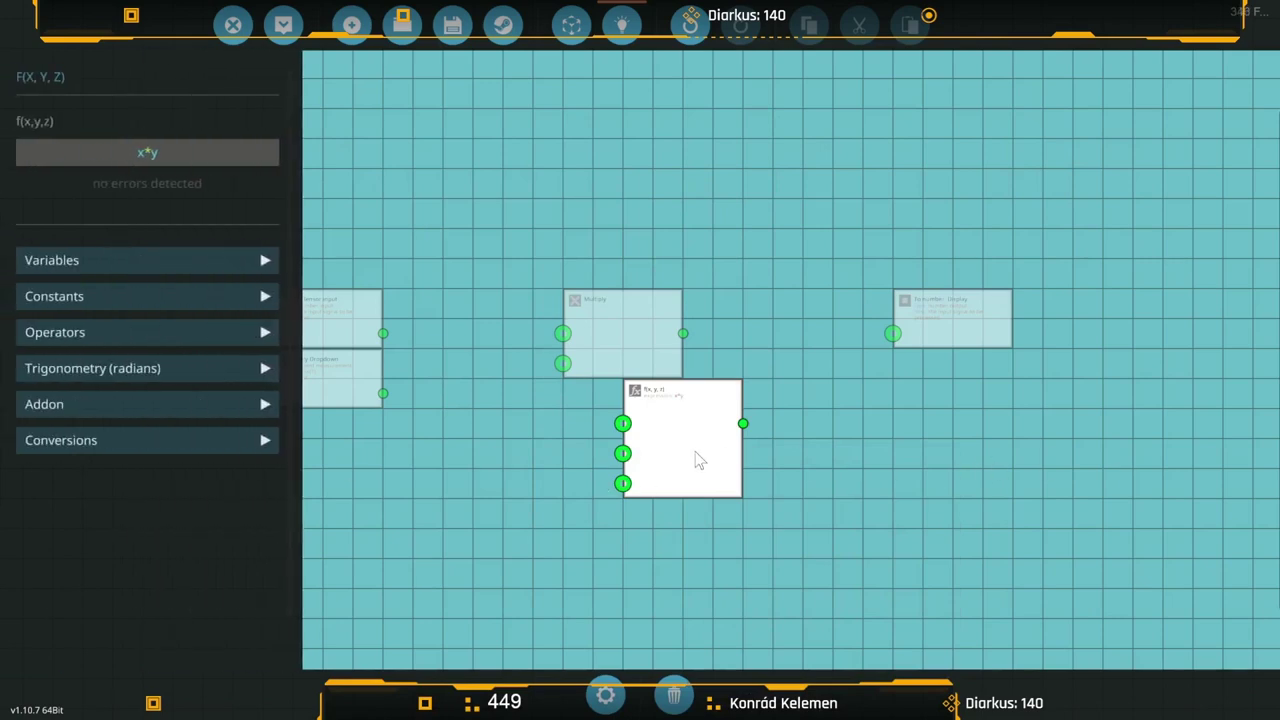
key(Delete)
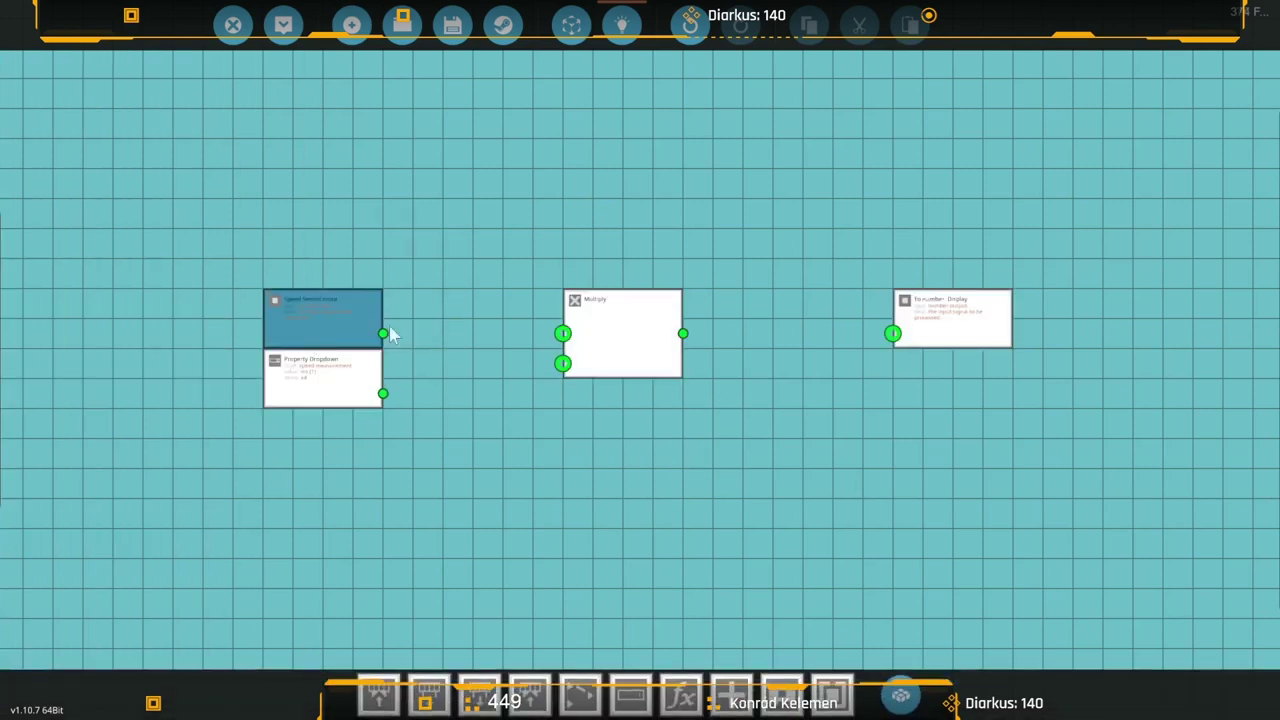
Connect the Speed Sensor input and Property Dropdown to Multiply's A and B inputs, and its output to the number display node.
drag(383, 333, 563, 334)
drag(383, 393, 563, 363)
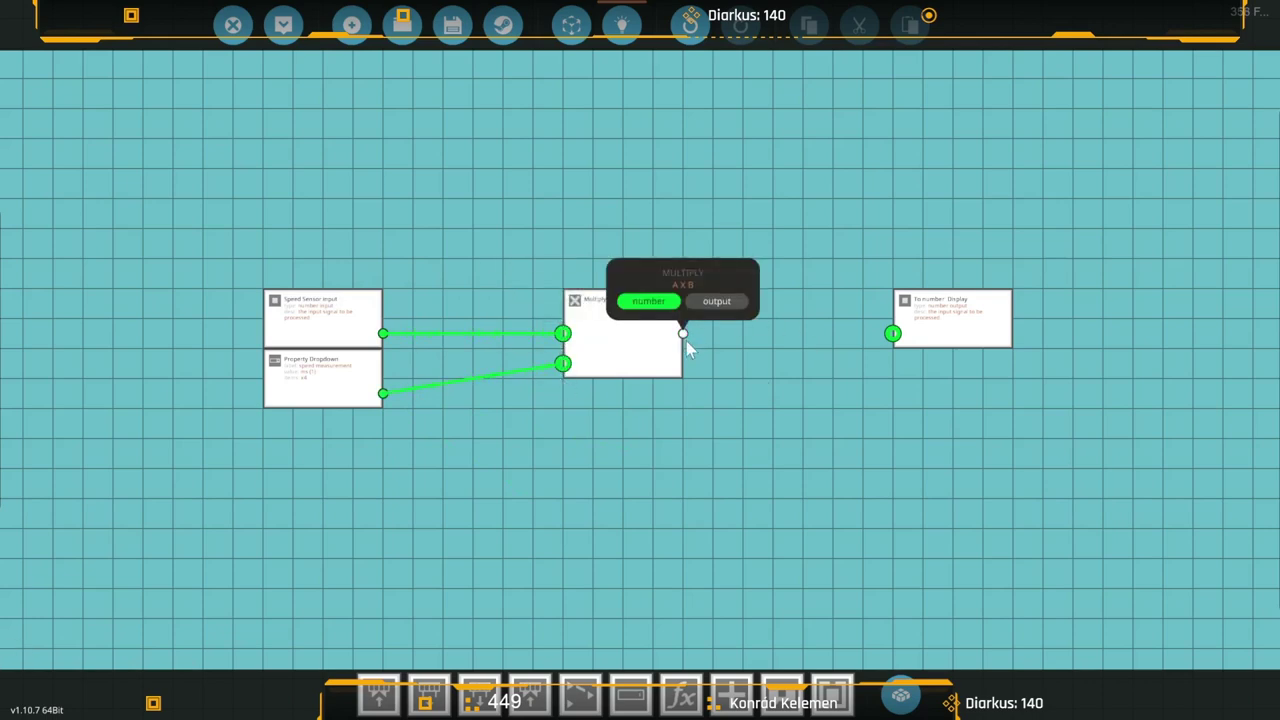
drag(684, 336, 893, 335)
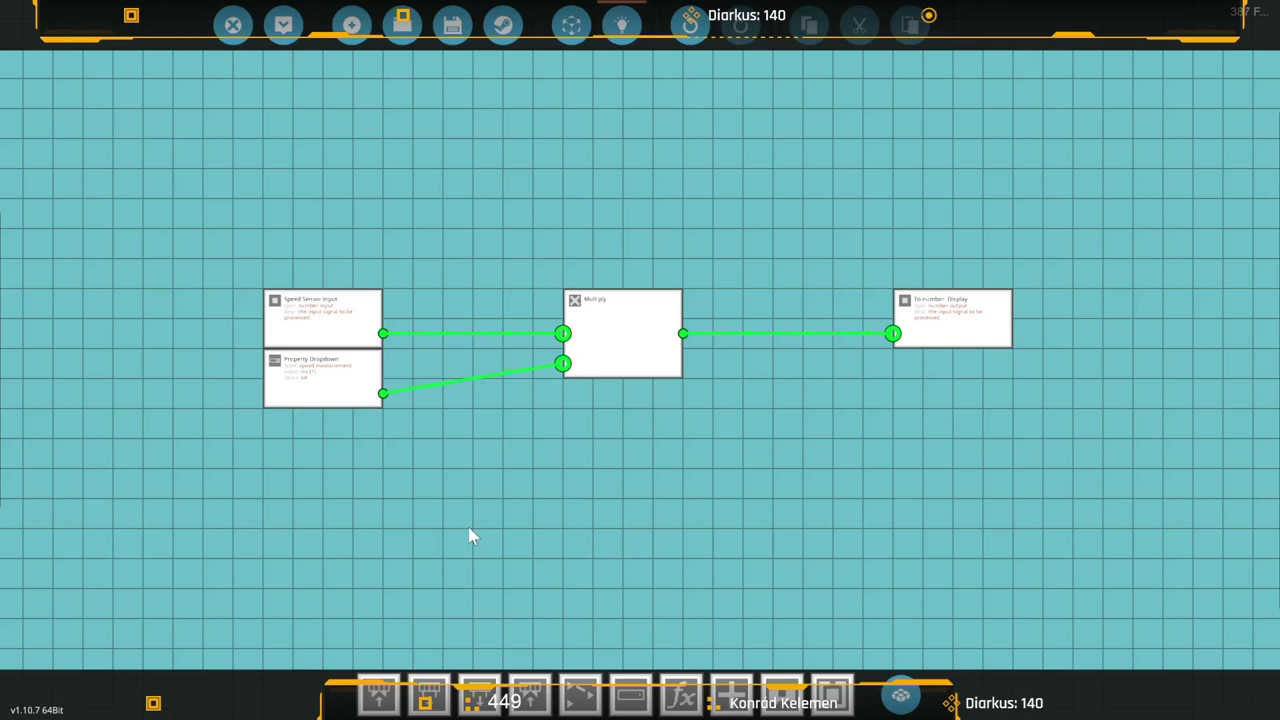
Return to the vehicle editor and view the Speed Measurement options of the placed Speed Converter.
click(283, 24)
click(695, 505)
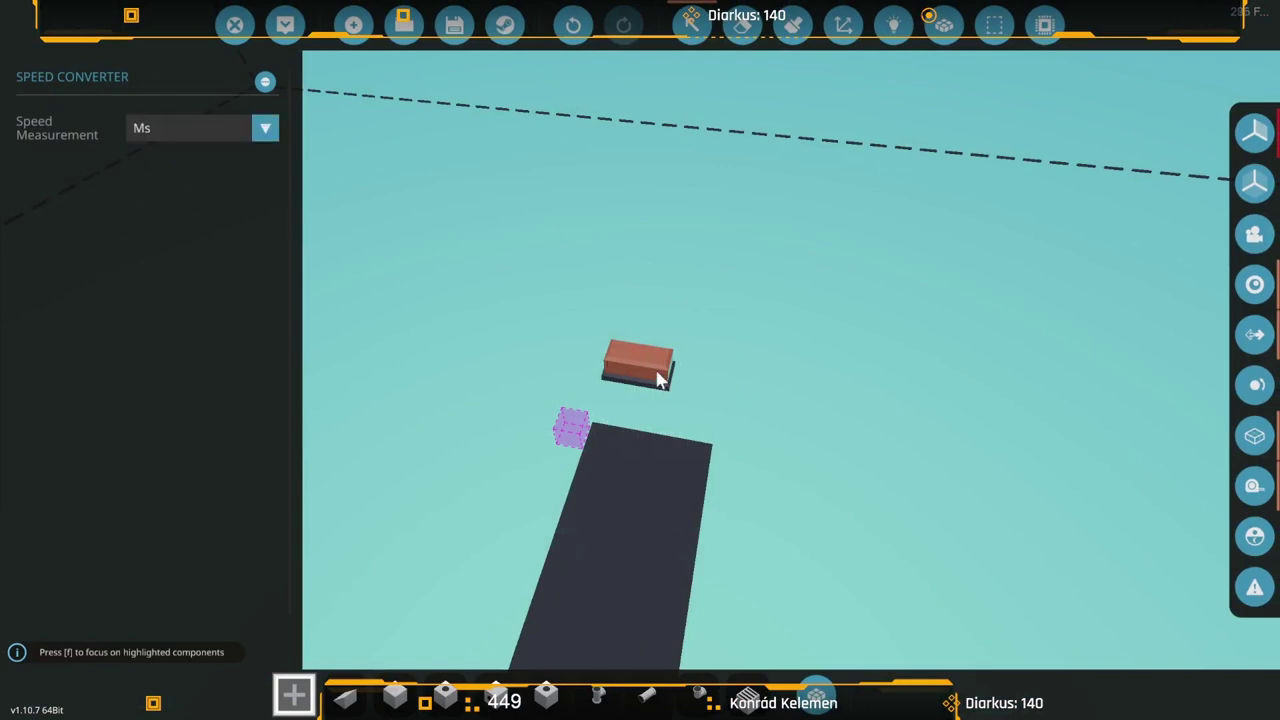
click(140, 128)
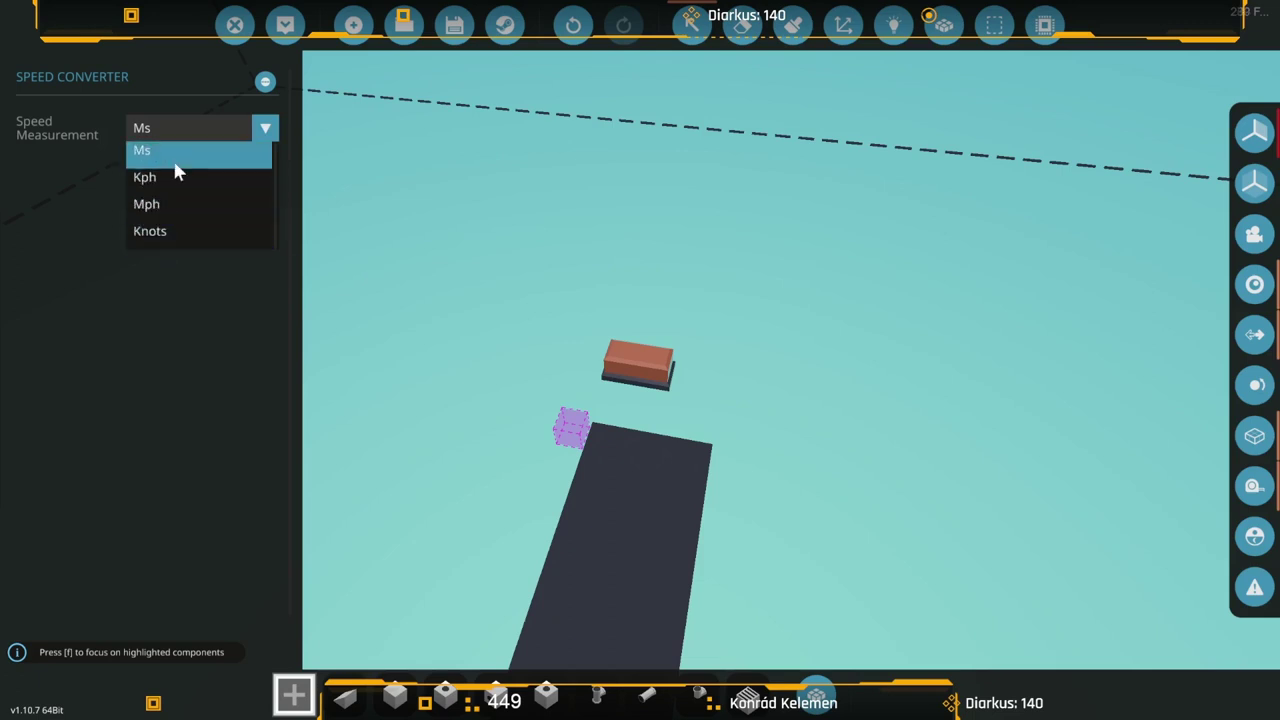
click(187, 130)
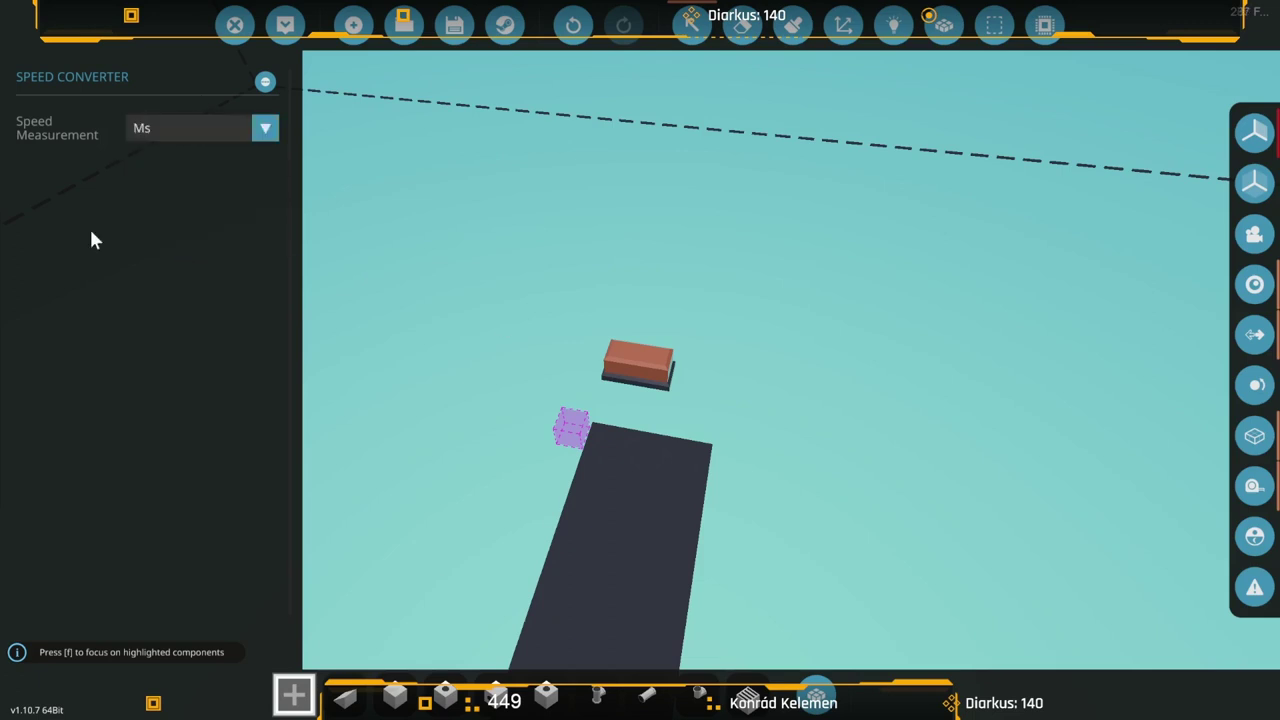
Switch the Speed Converter's Speed Measurement to Kph, Mph and finally Knots.
click(151, 134)
click(138, 178)
click(186, 144)
click(160, 200)
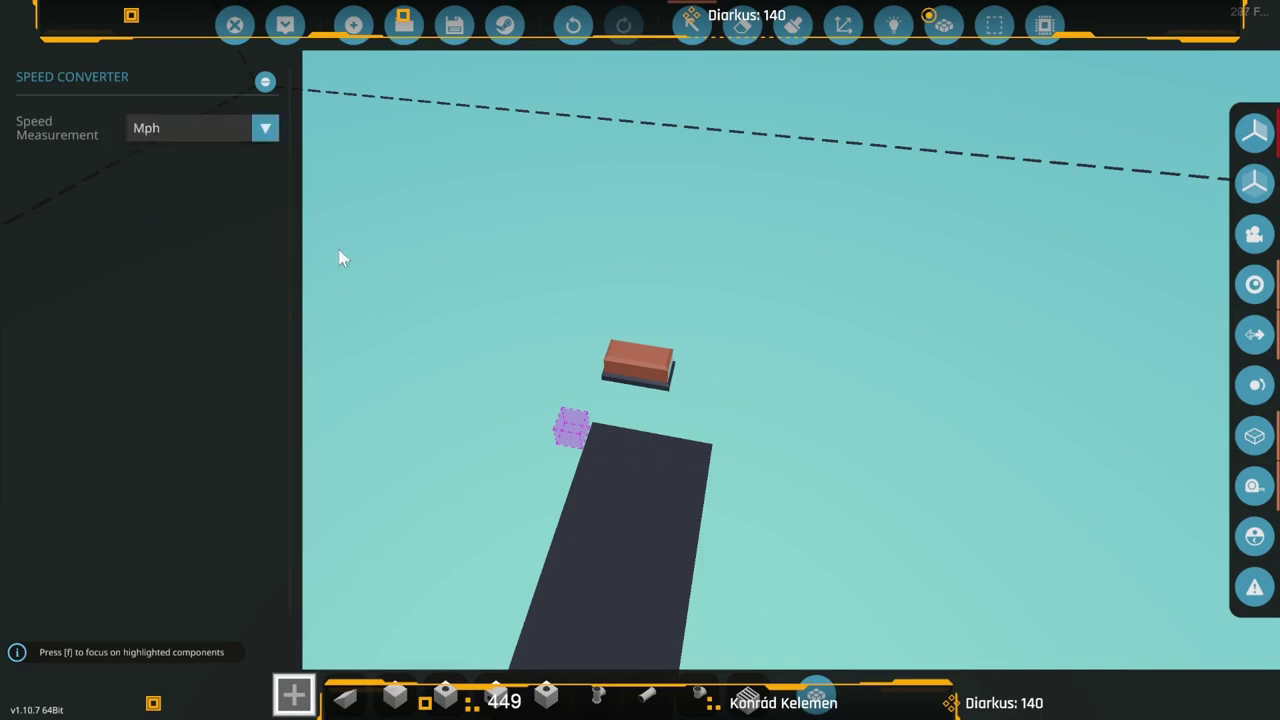
click(140, 132)
click(149, 232)
Reopen the Speed Converter in the microcontroller editor and look through the saved microcontrollers.
click(268, 82)
click(675, 470)
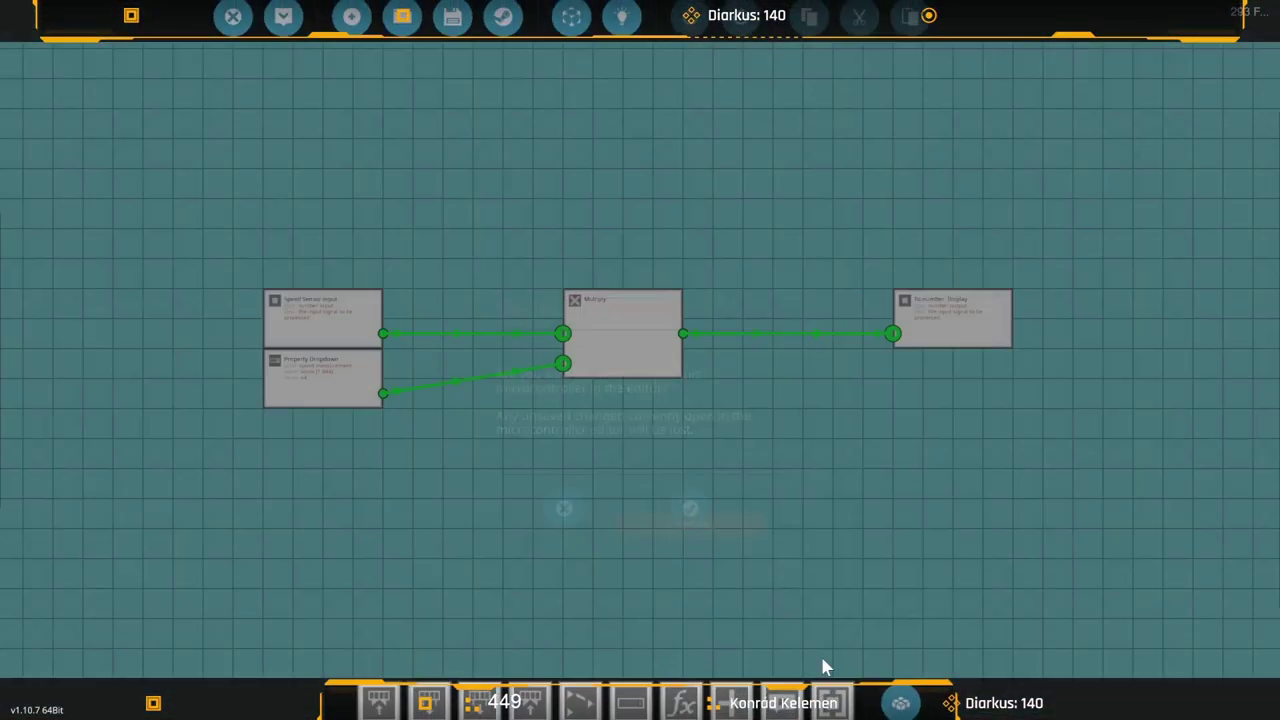
click(451, 35)
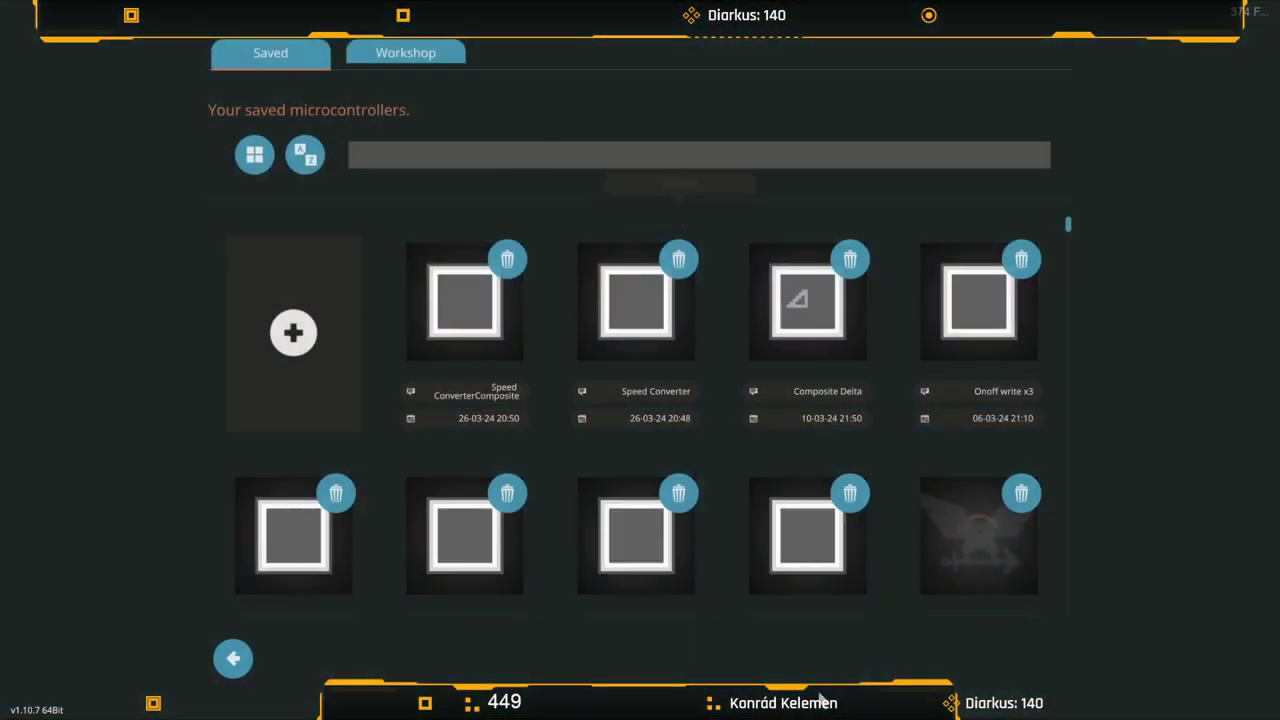
click(229, 657)
Check the microcontroller's name in its properties and reopen the list of saved microcontrollers.
click(571, 23)
click(755, 106)
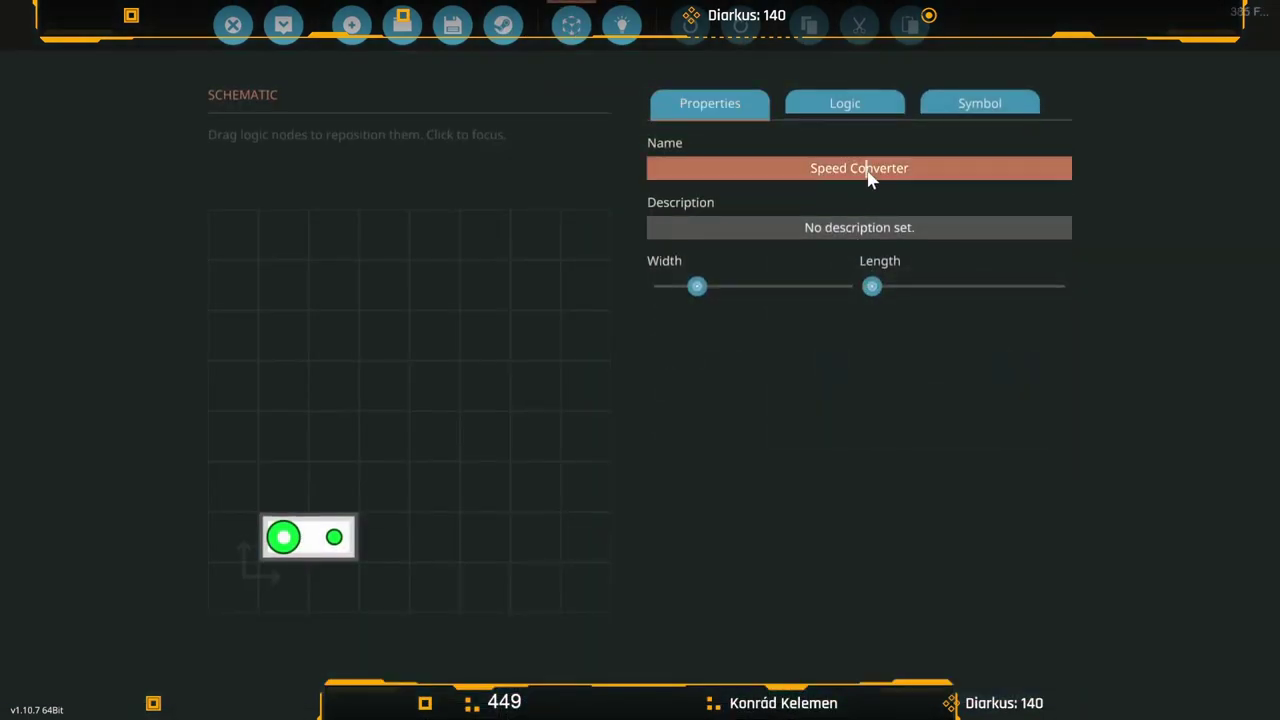
click(466, 34)
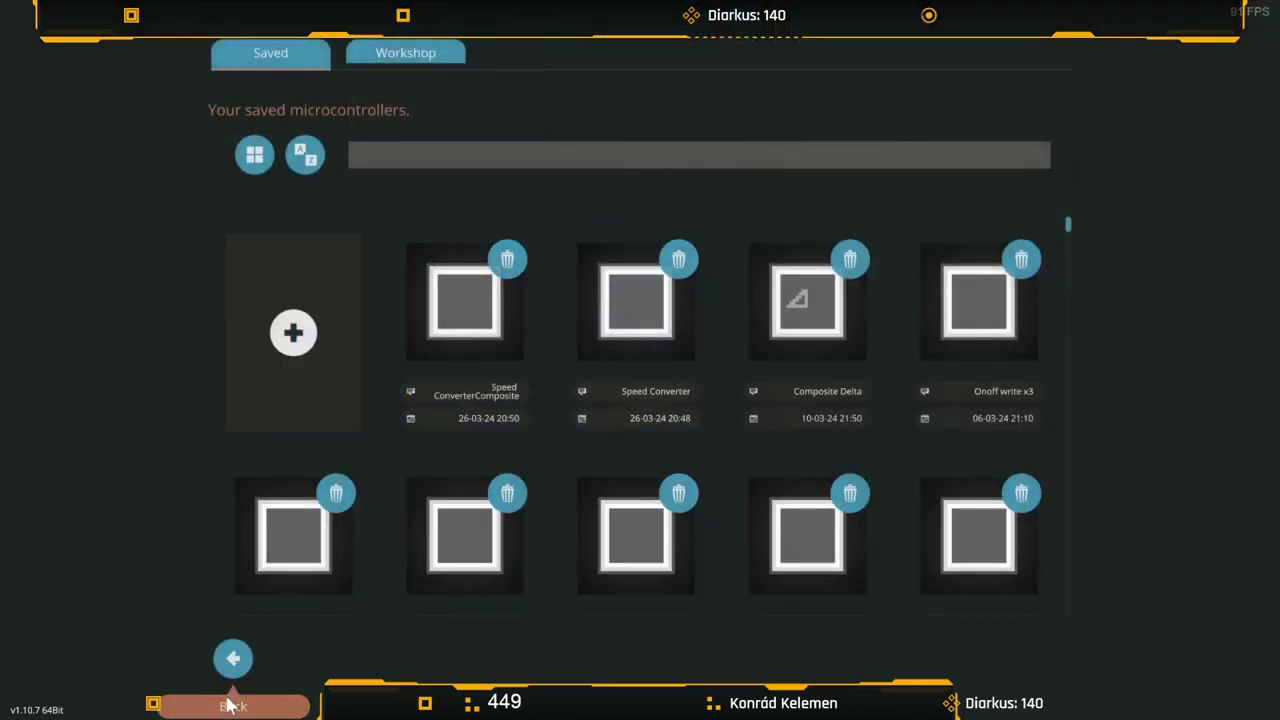
Return to the microcontroller's logic nodes and change the To number Display output's type to composite.
click(232, 660)
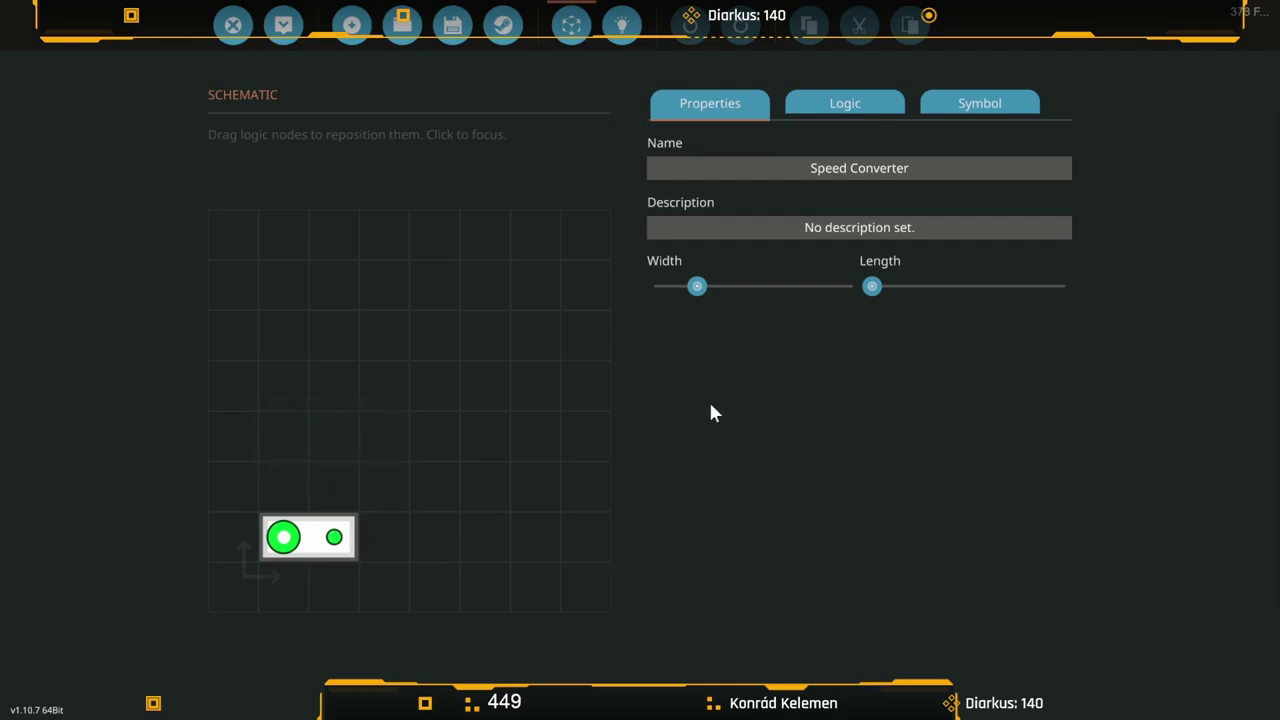
click(808, 108)
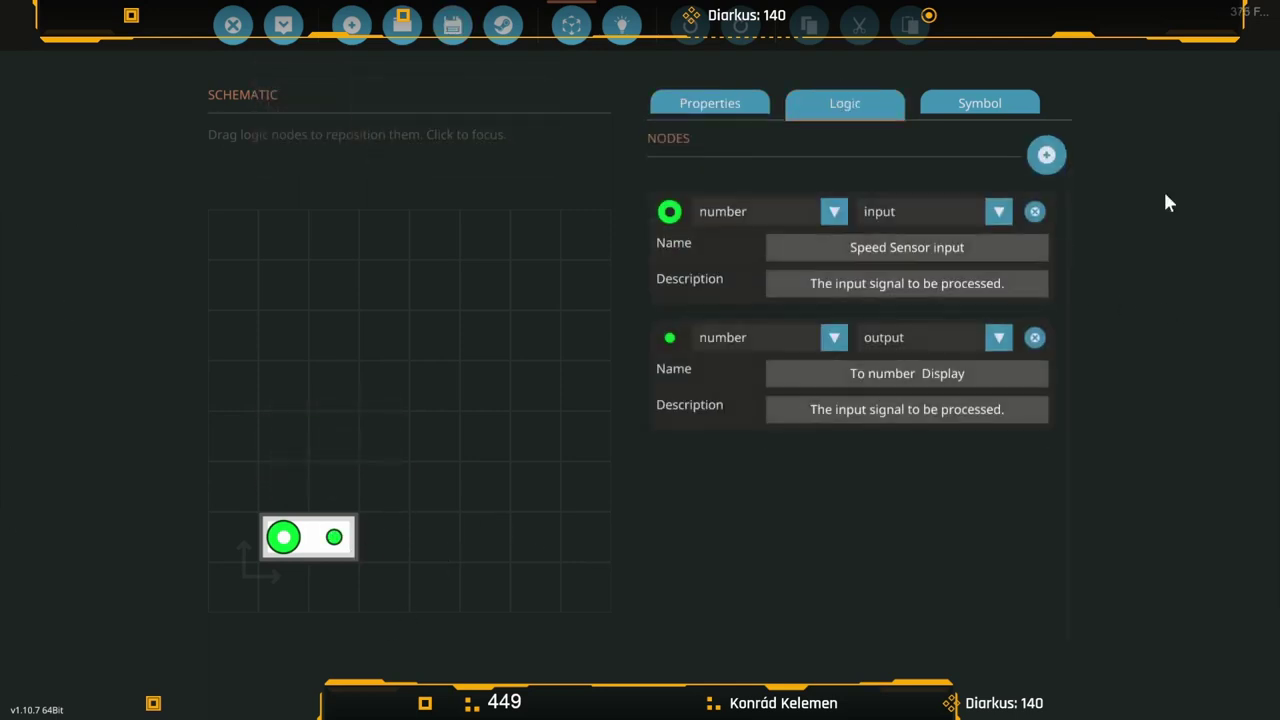
click(888, 345)
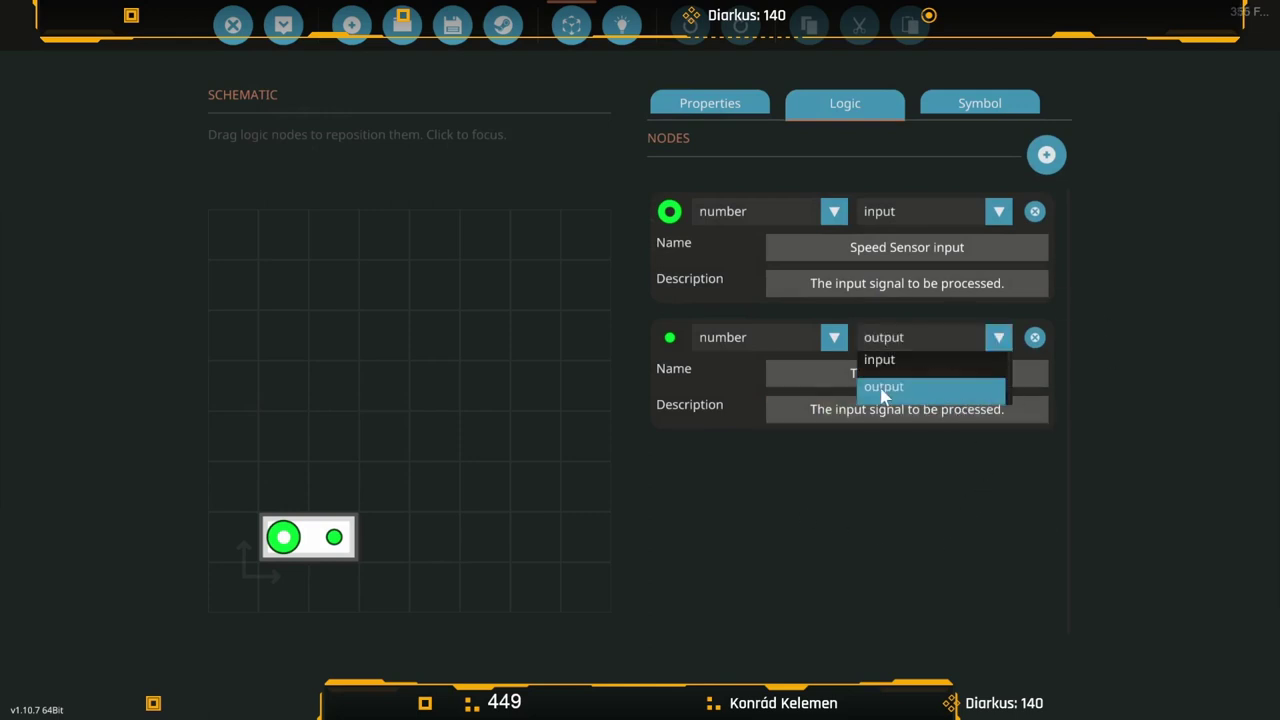
click(750, 343)
click(734, 337)
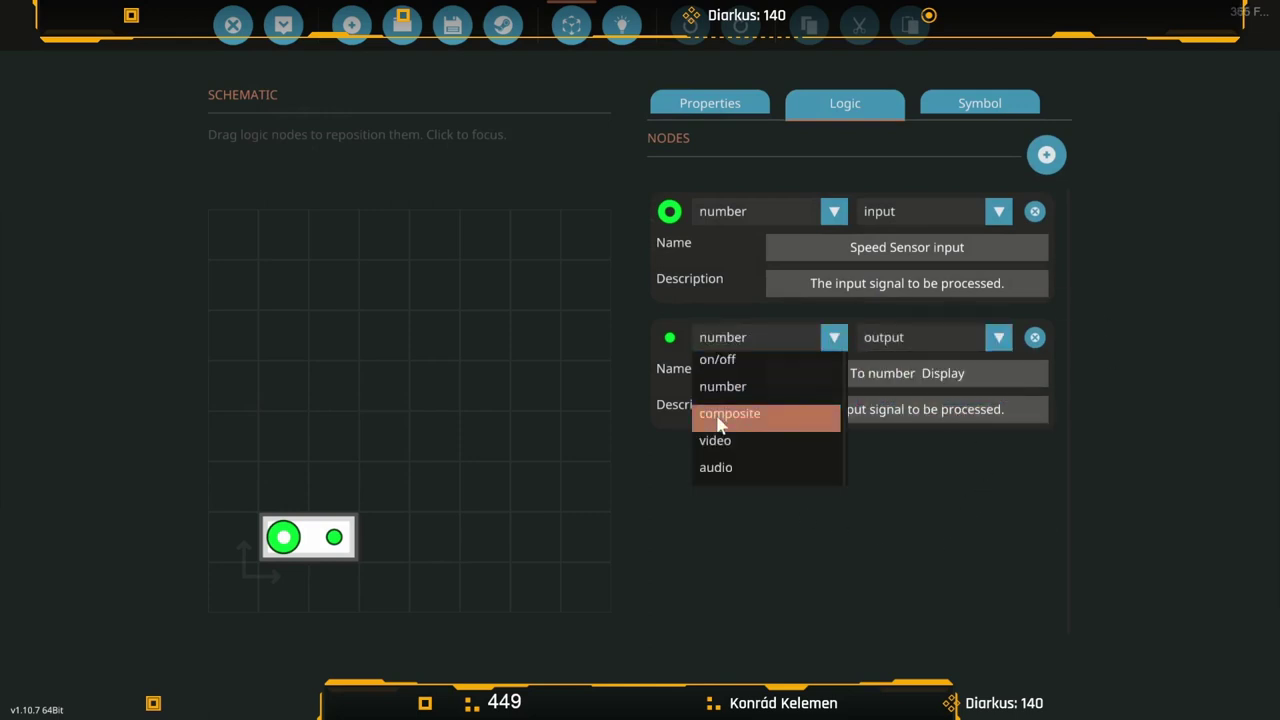
click(720, 418)
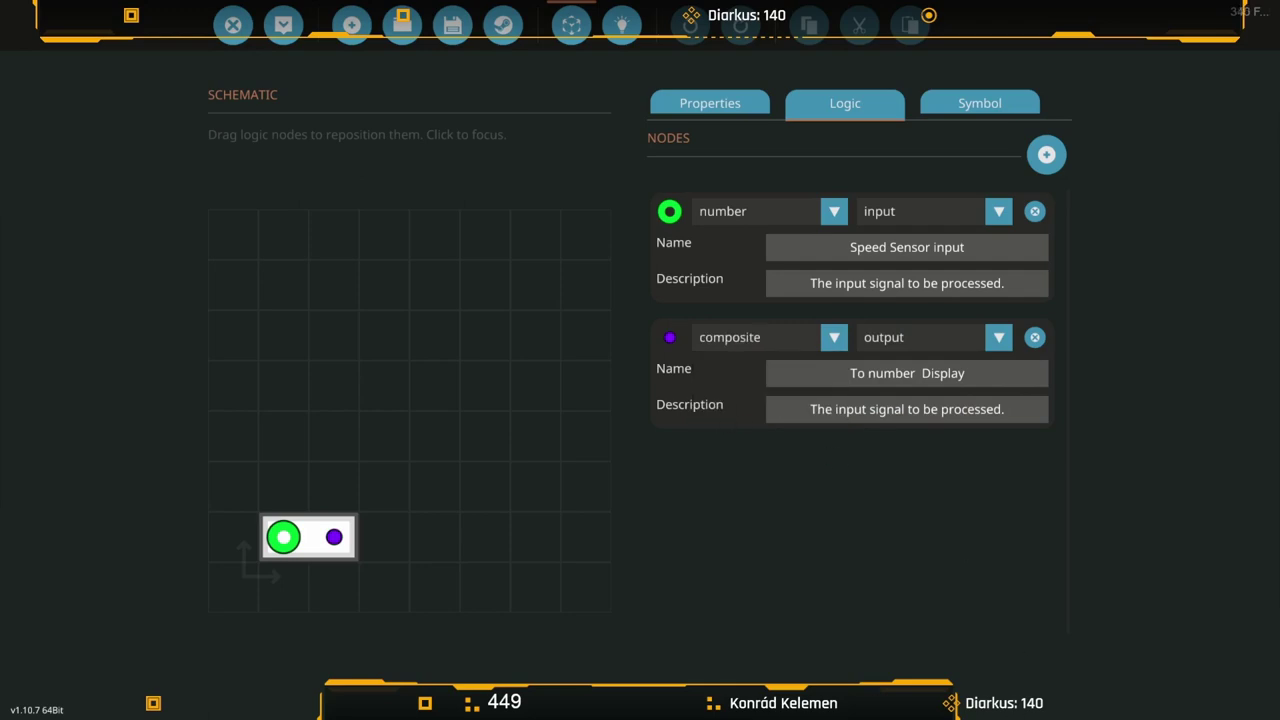
Shift the To number Display output node farther from Multiply and place a Property Number node directly beneath Multiply.
click(618, 38)
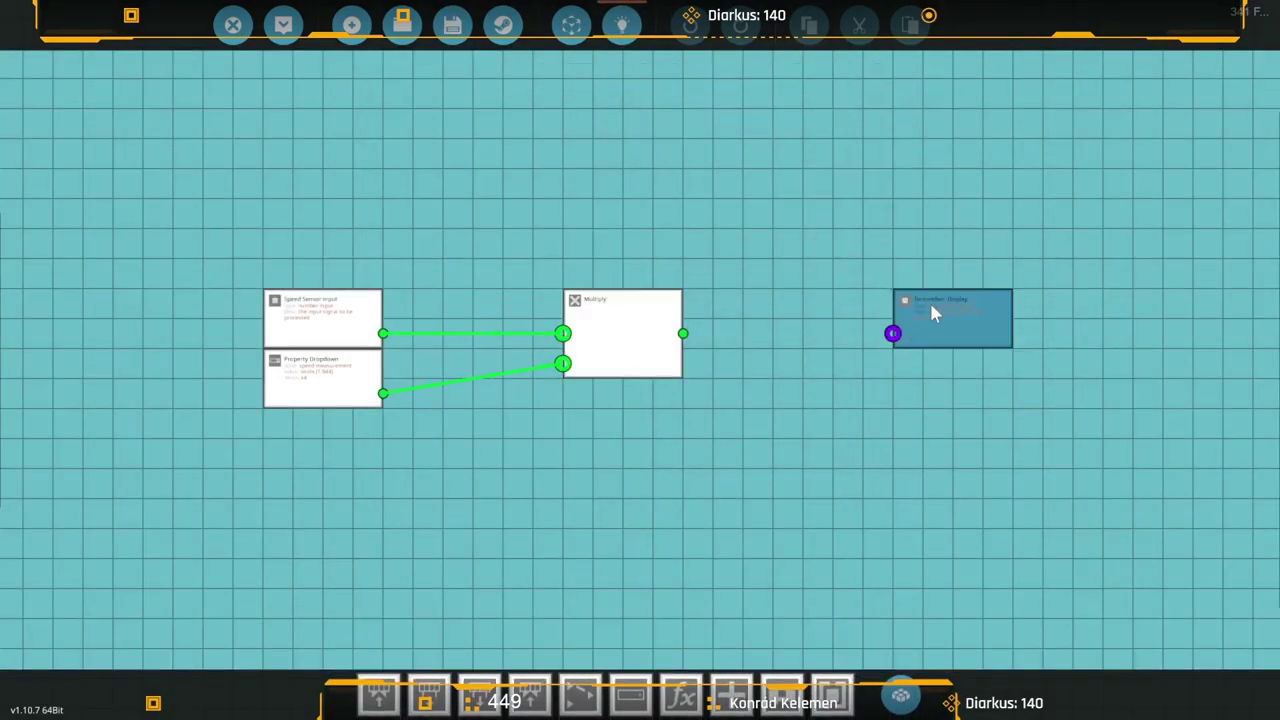
drag(931, 313, 961, 313)
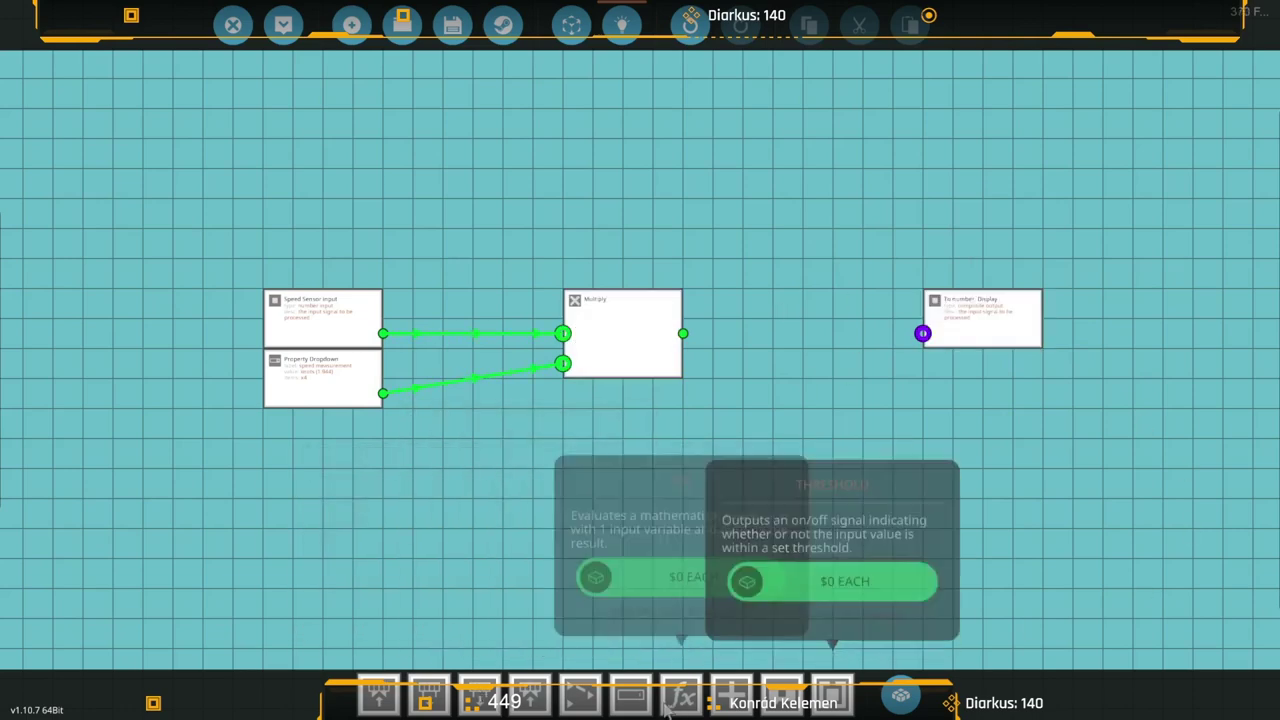
click(630, 695)
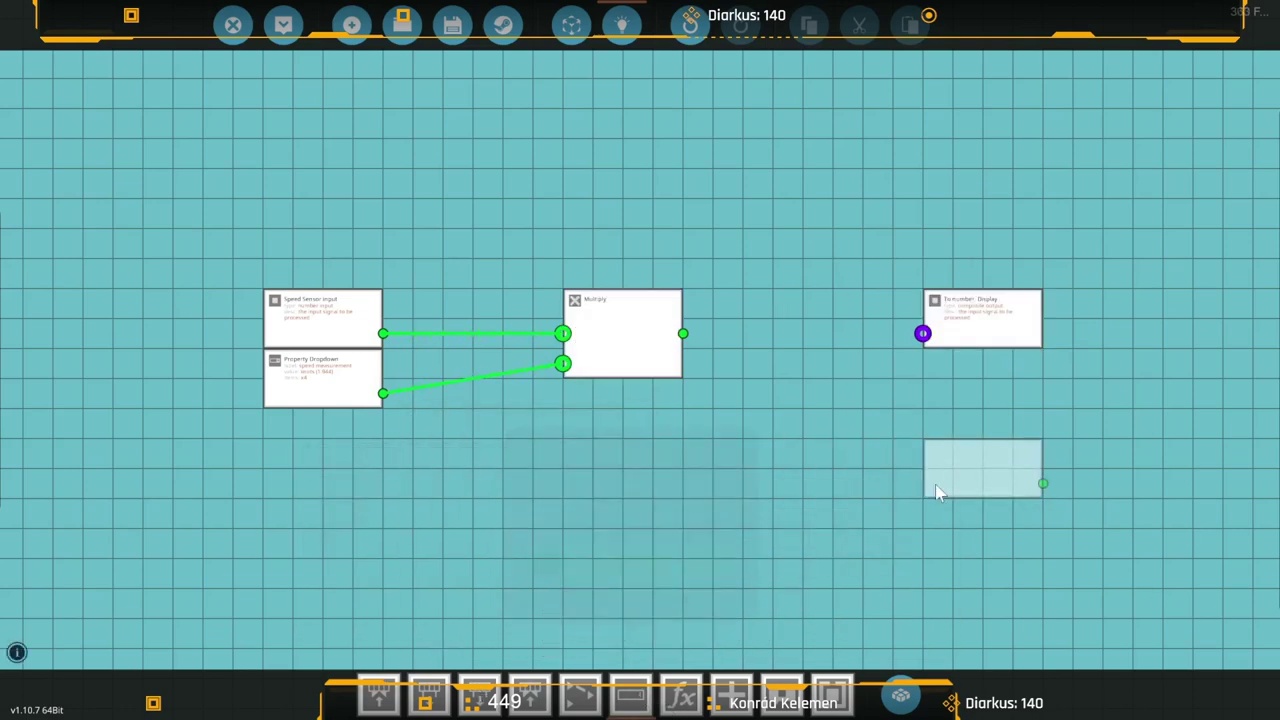
click(589, 425)
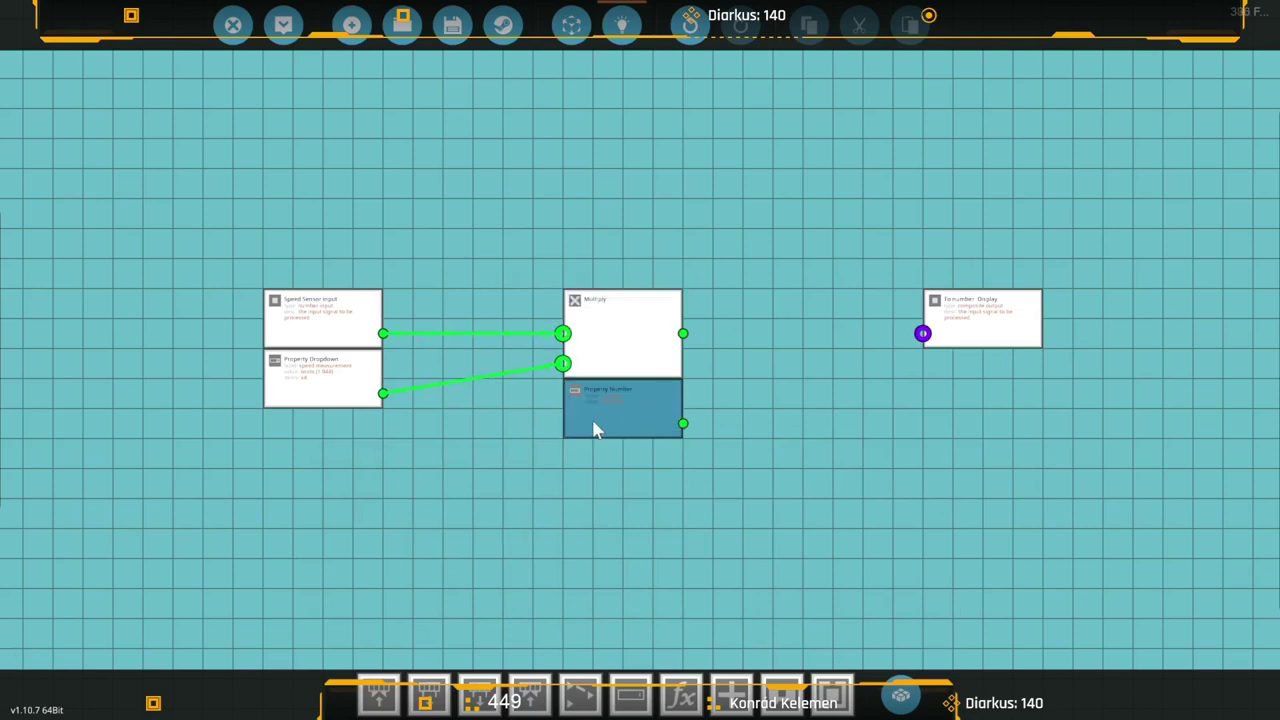
Name the Property Number node's property "Speed Number CH" and set its value to 1.
click(644, 393)
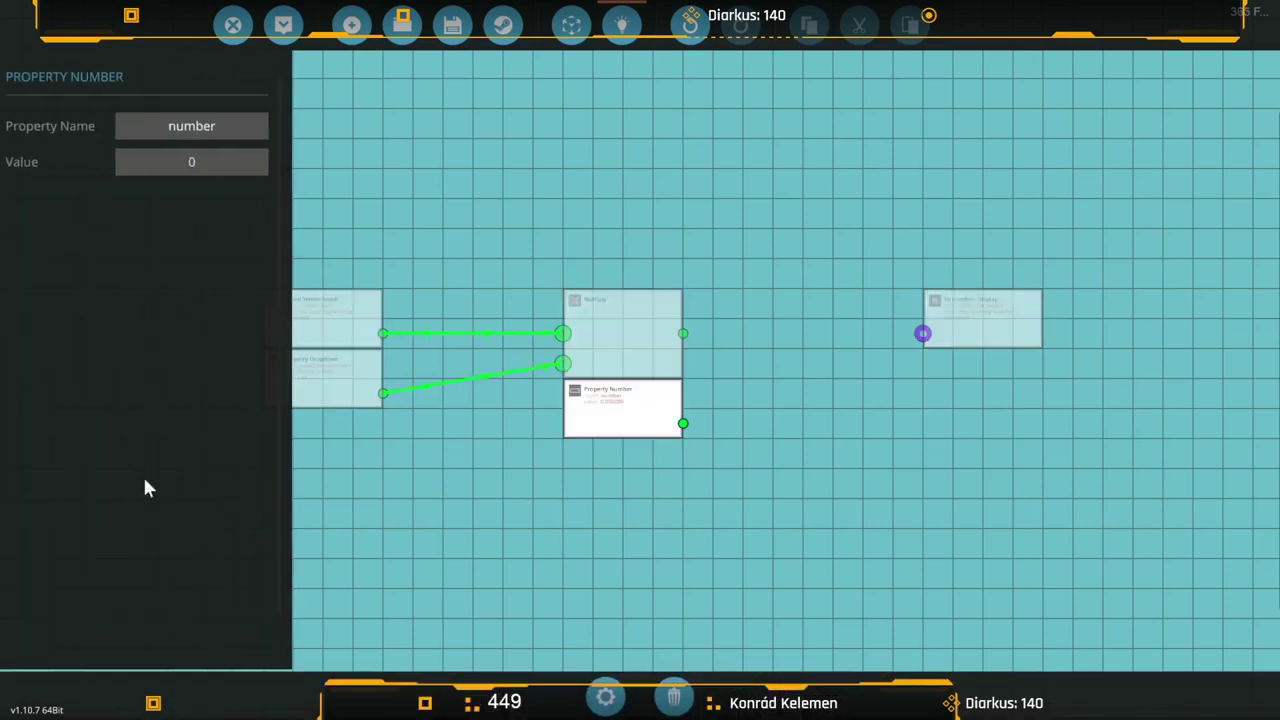
click(238, 125)
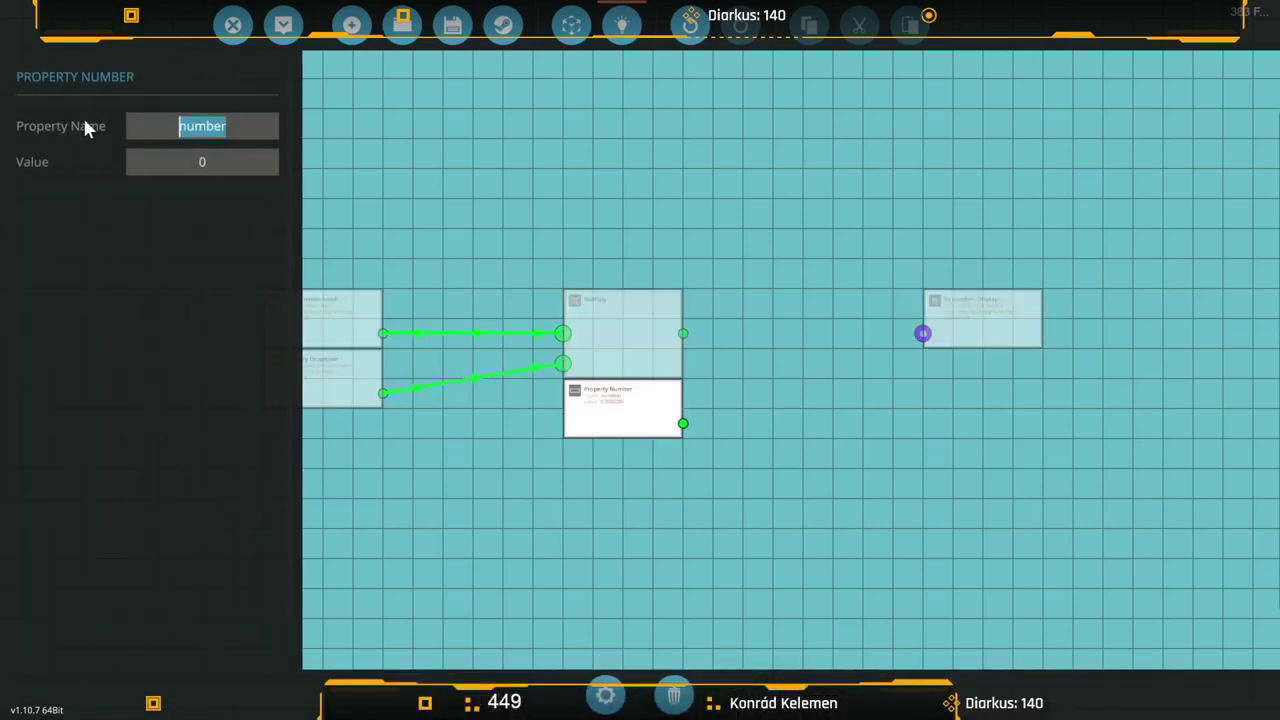
text(Sp)
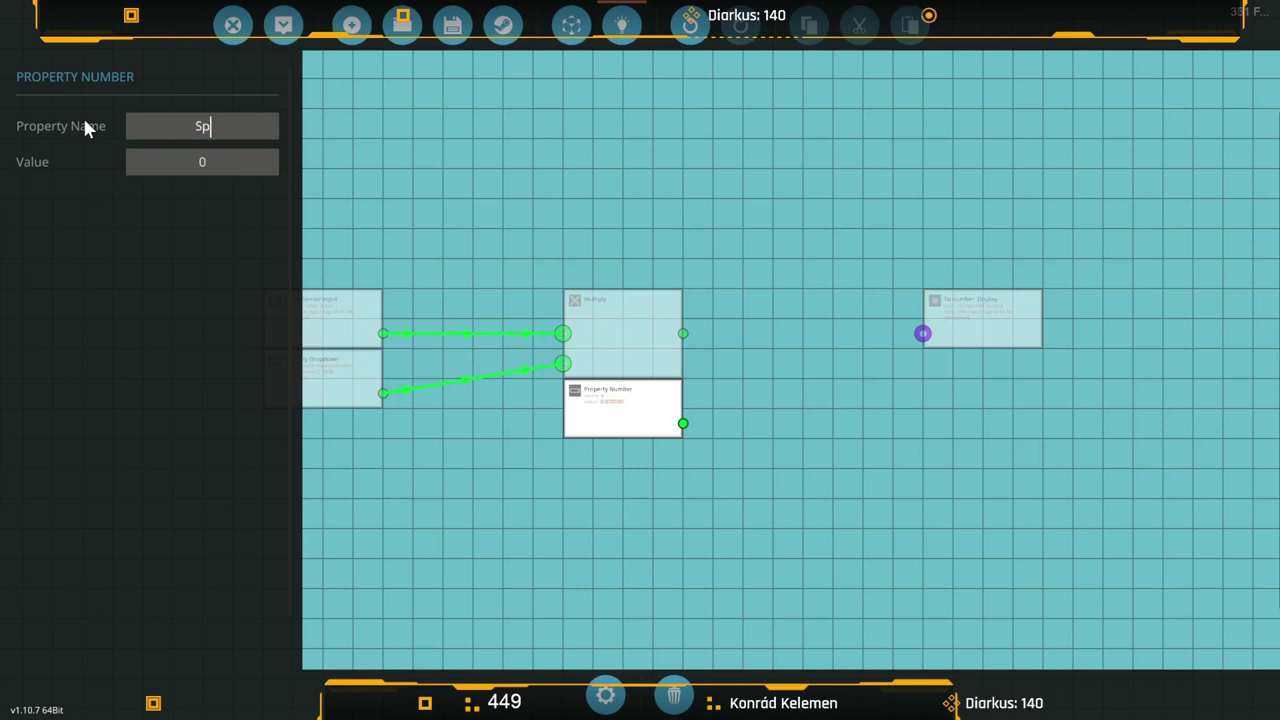
text(eed Number CH)
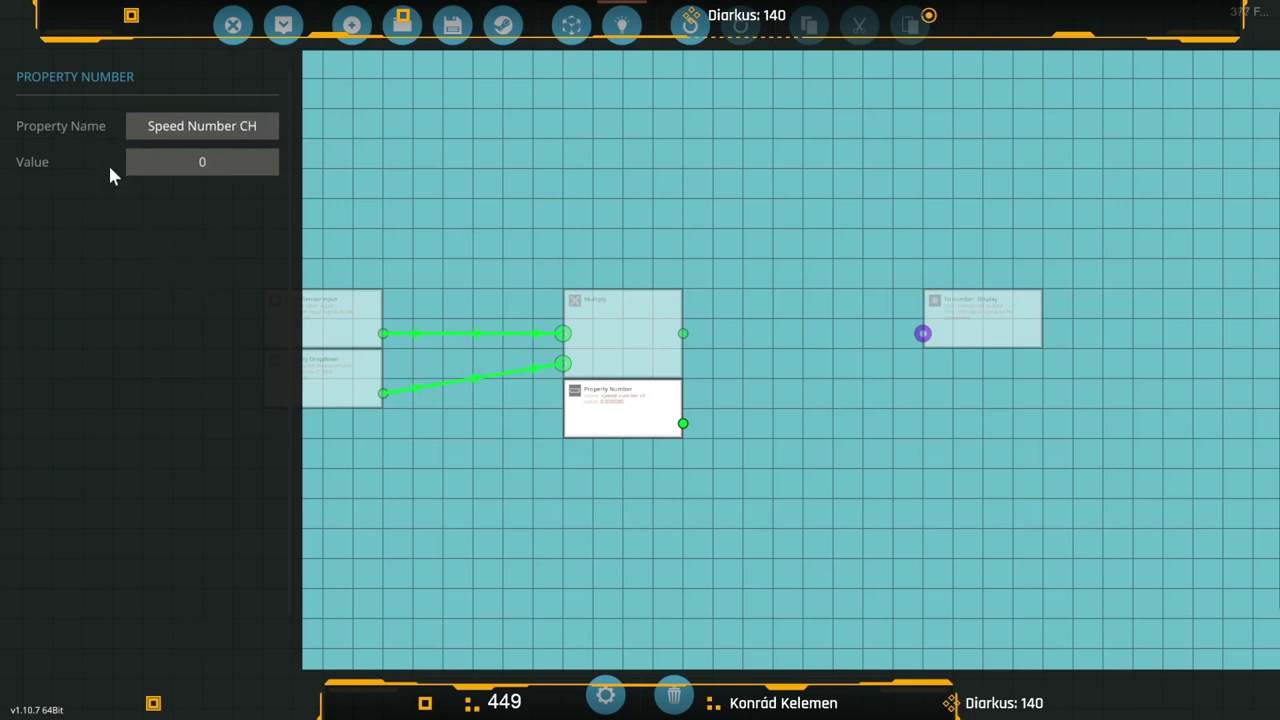
click(207, 168)
text(1)
click(869, 491)
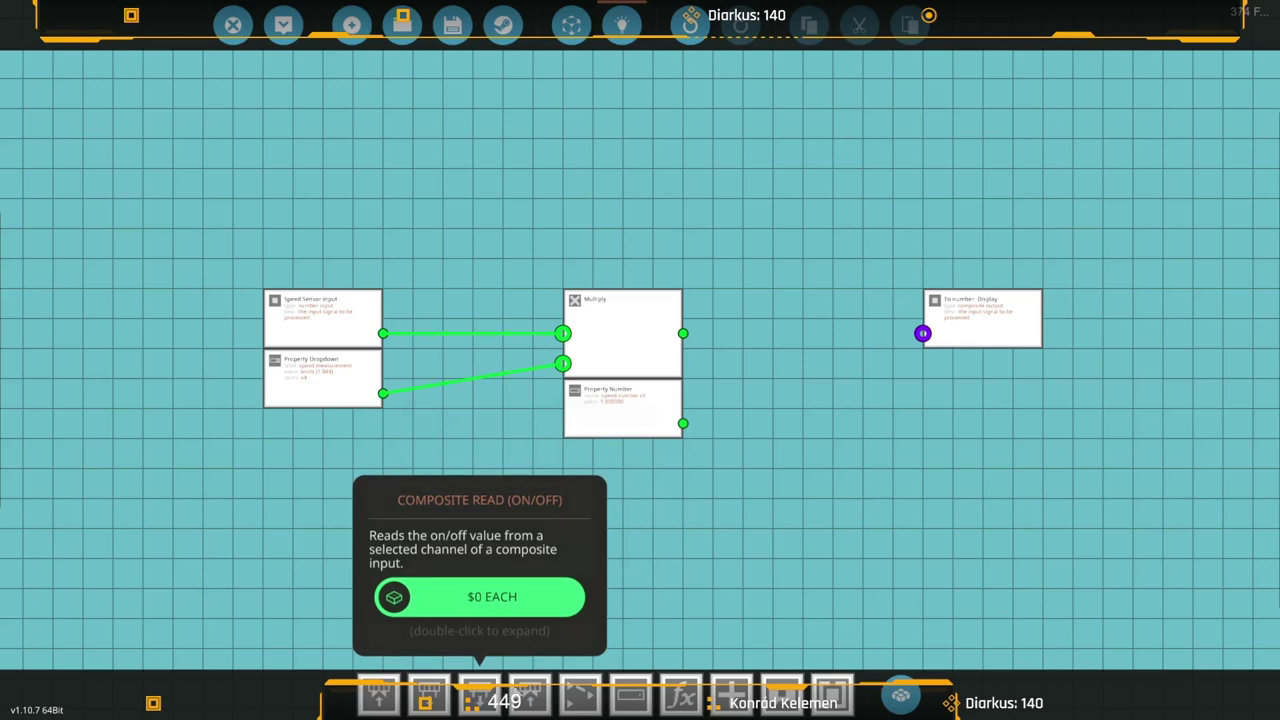
Add a Composite Write (number) node between Multiply and the output, with its start channel set to variable (from node).
click(530, 693)
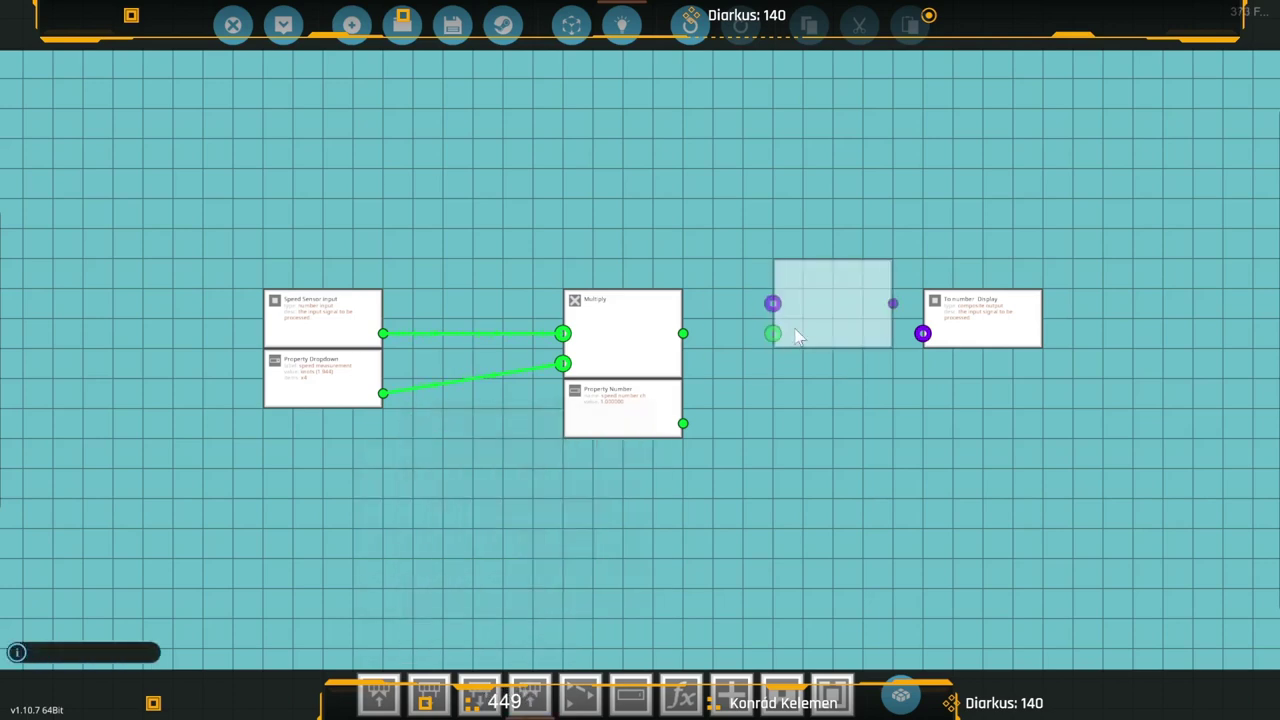
click(765, 355)
click(778, 302)
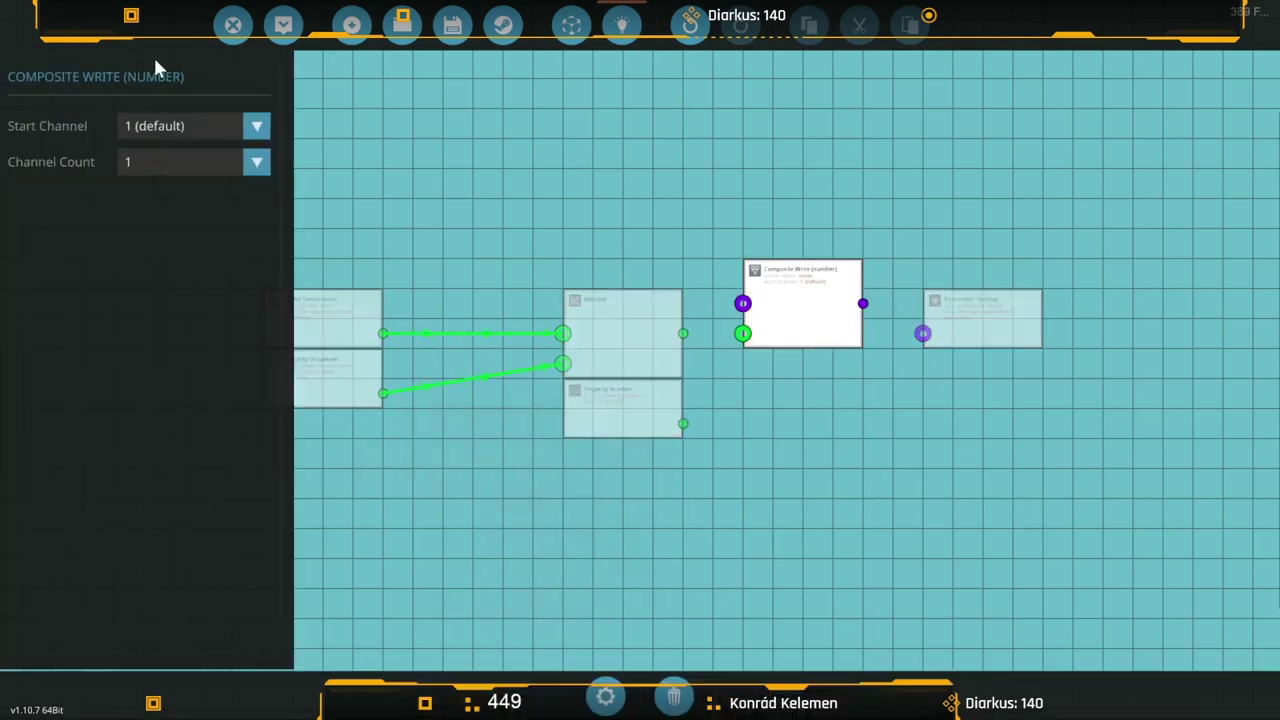
click(140, 128)
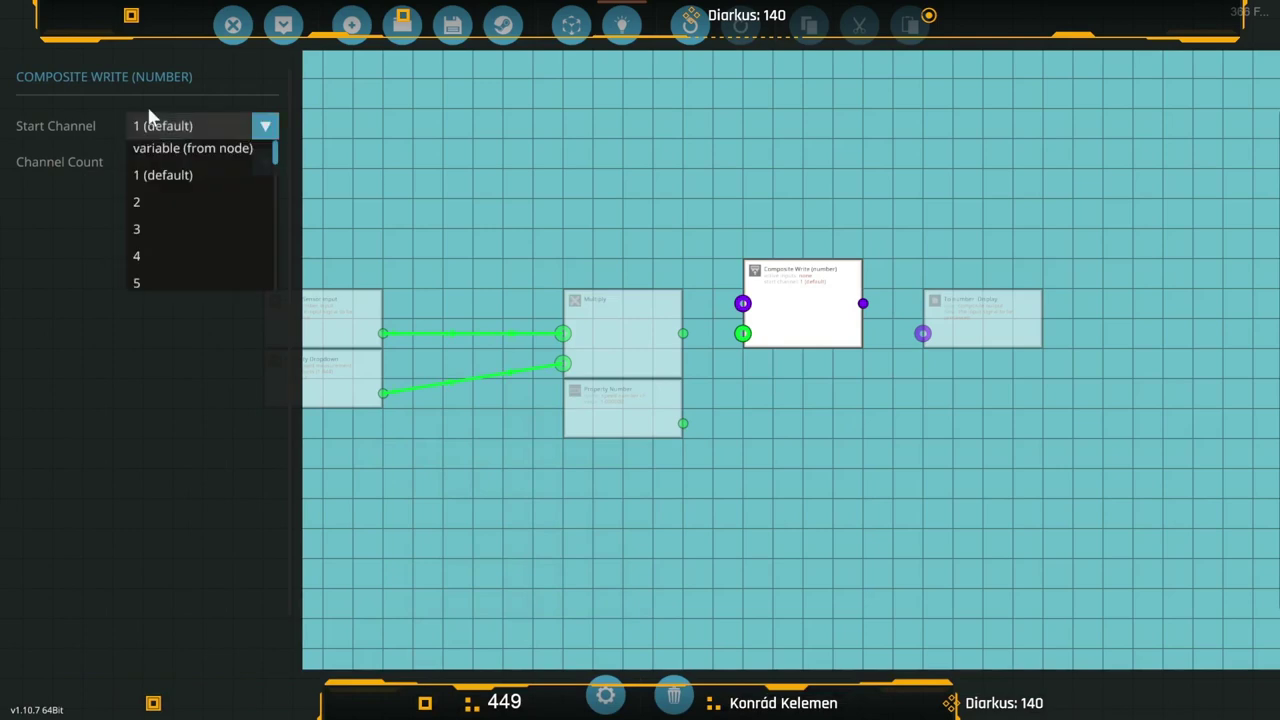
click(185, 149)
click(776, 322)
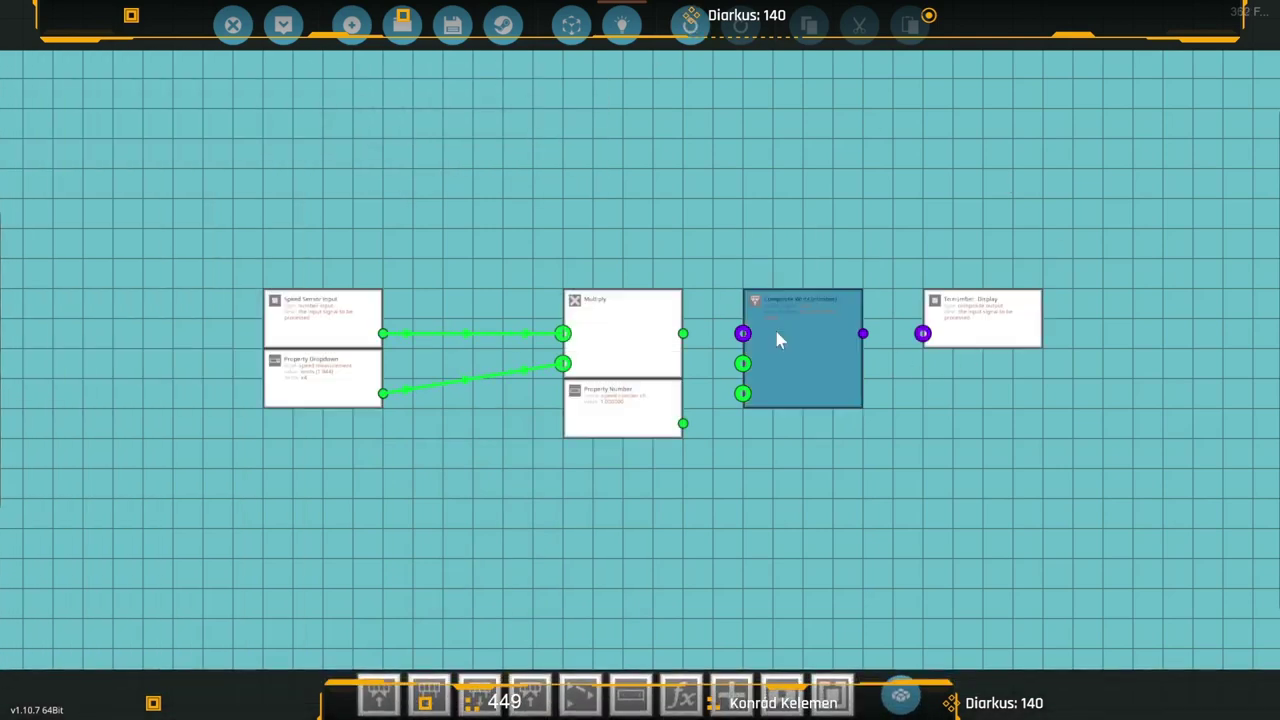
Space out the Composite Write and To number Display nodes to leave room for wiring between the blocks.
drag(951, 349, 1042, 345)
drag(806, 389, 842, 383)
drag(1097, 322, 1086, 329)
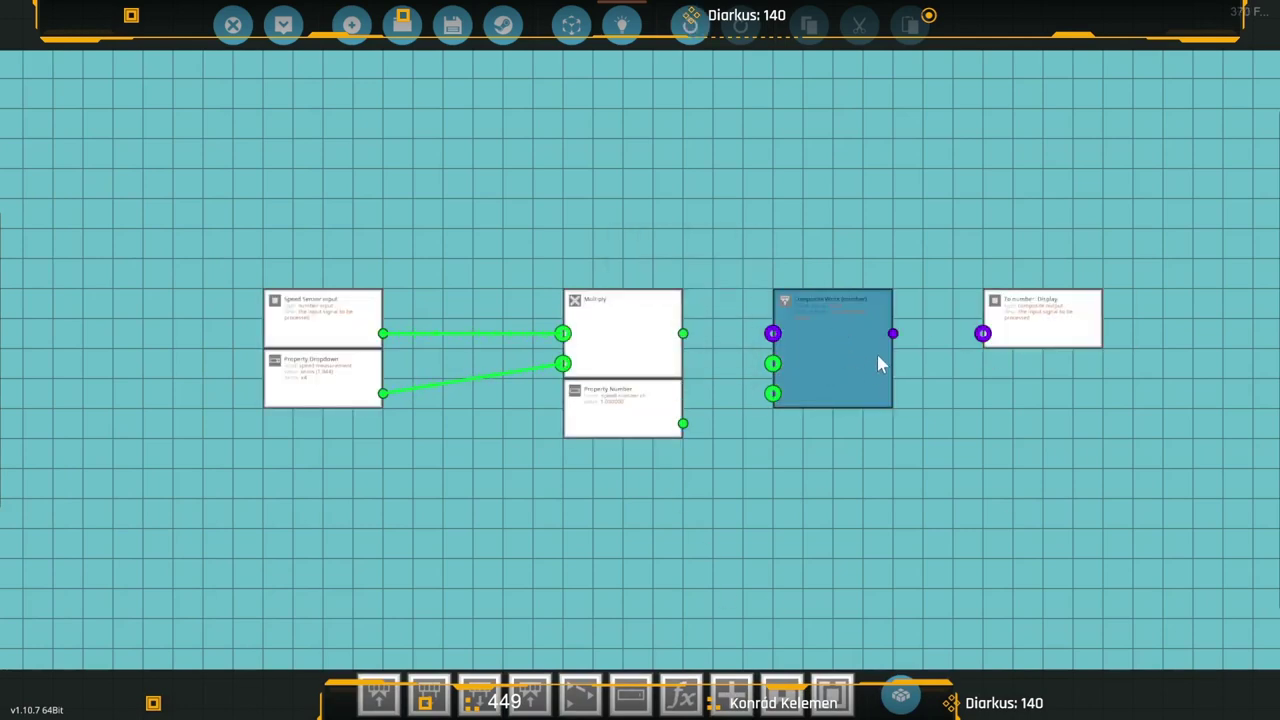
Wire Multiply and the Speed Number CH property into Composite Write's number inputs, and its composite output into To number Display.
drag(683, 333, 773, 364)
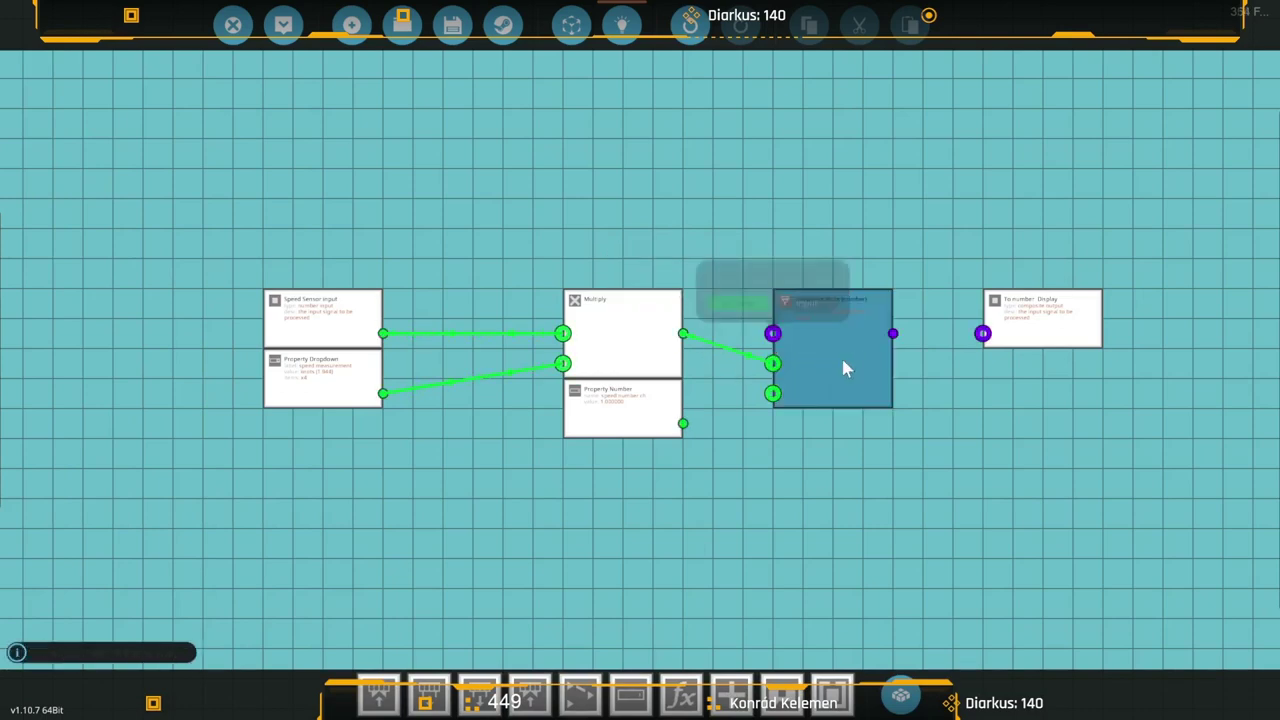
click(622, 418)
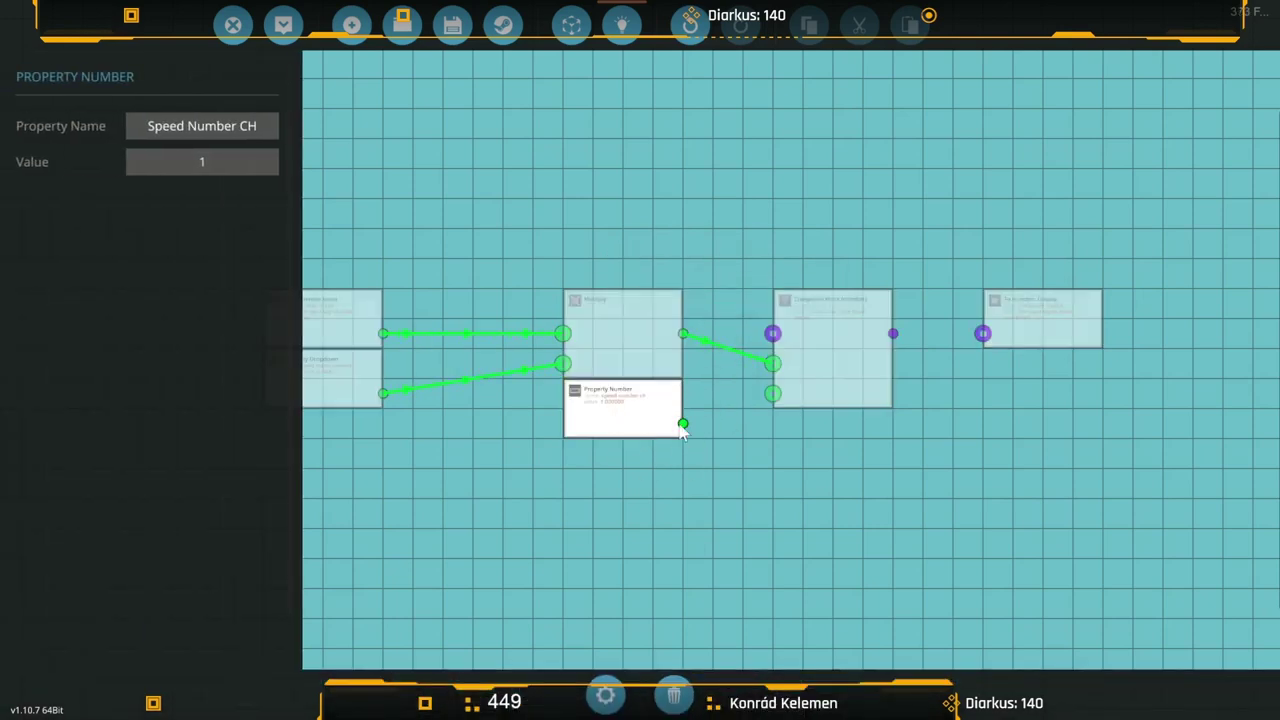
drag(683, 423, 778, 400)
drag(893, 333, 982, 333)
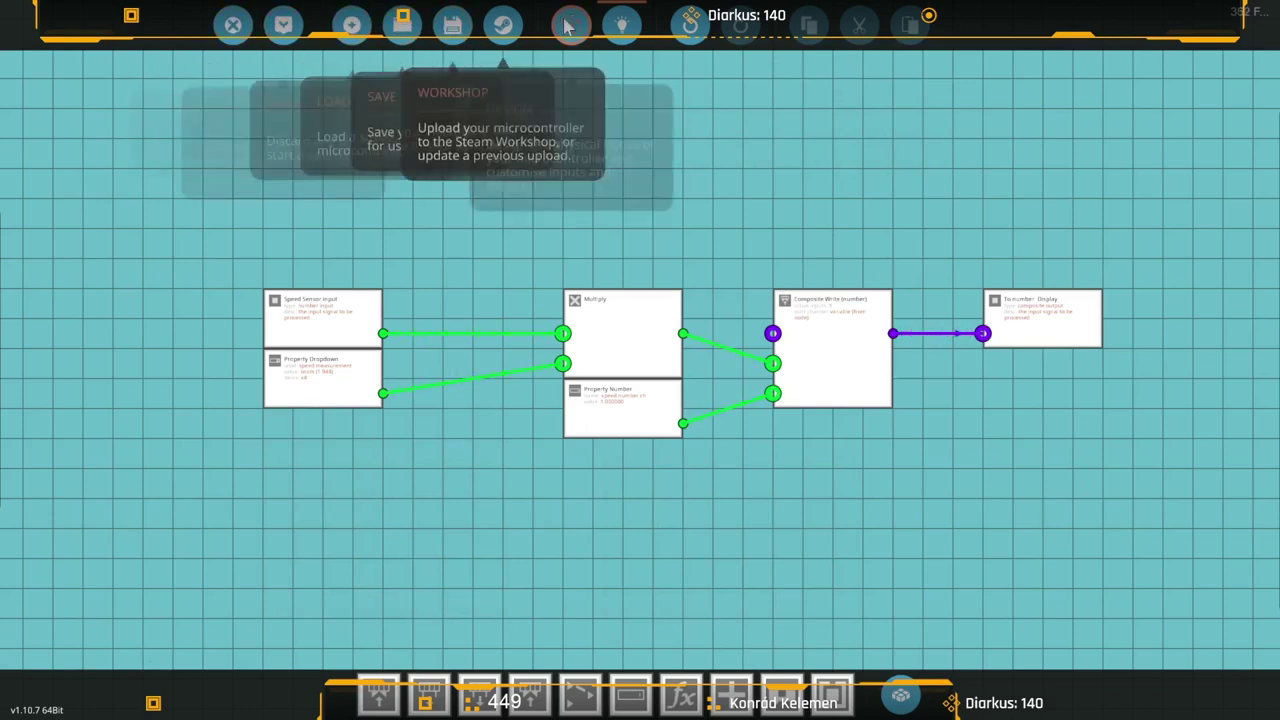
Rename the microcontroller as "Speed Converter Composite" in its properties.
click(569, 26)
click(698, 108)
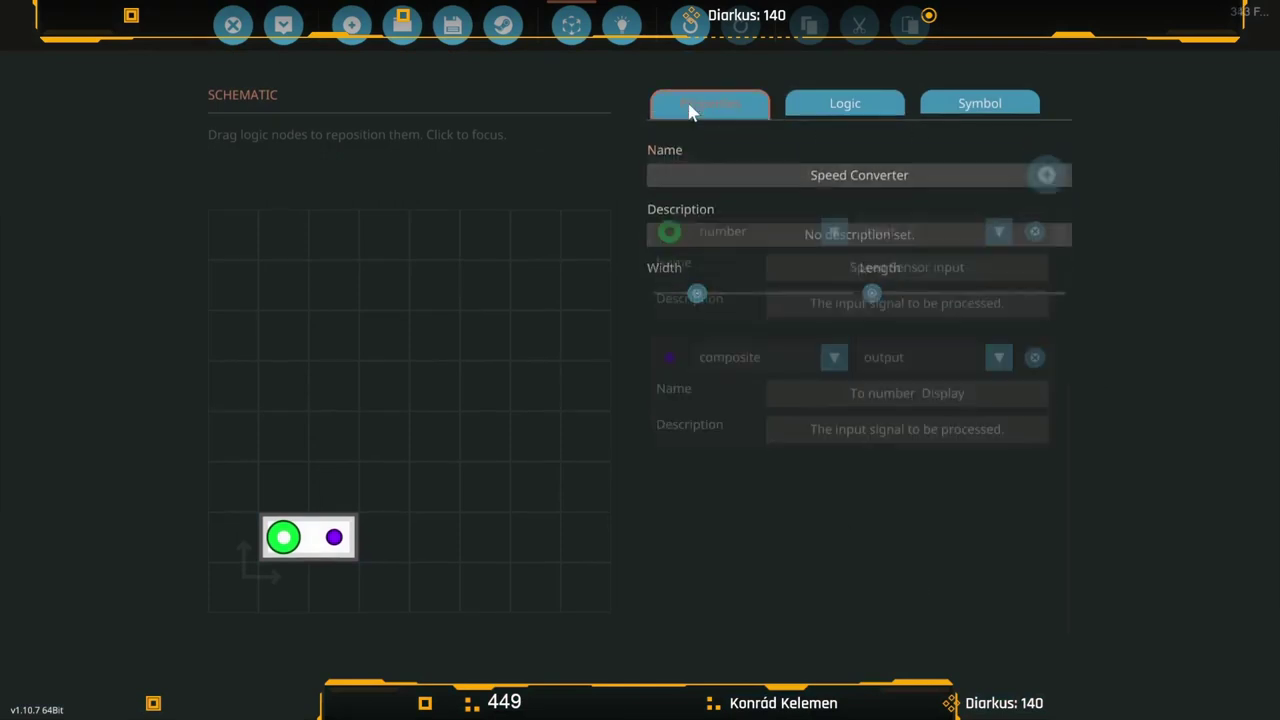
click(928, 172)
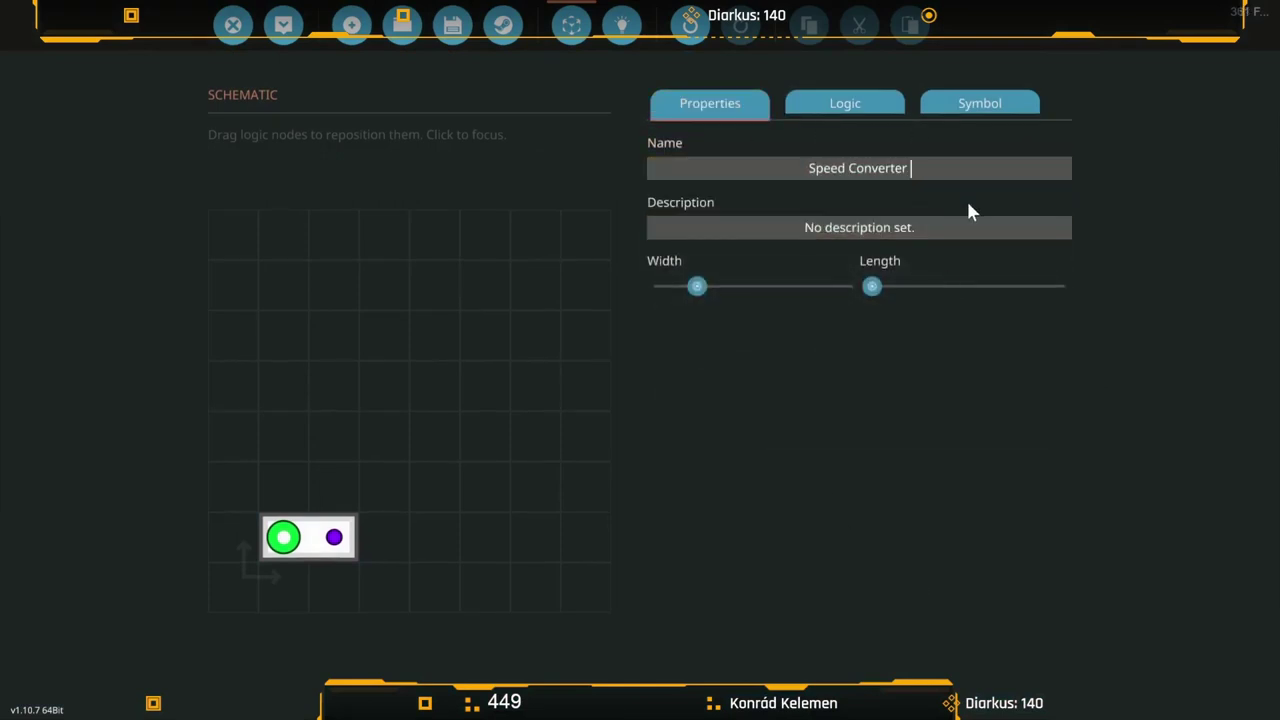
click(930, 176)
text(Compisite)
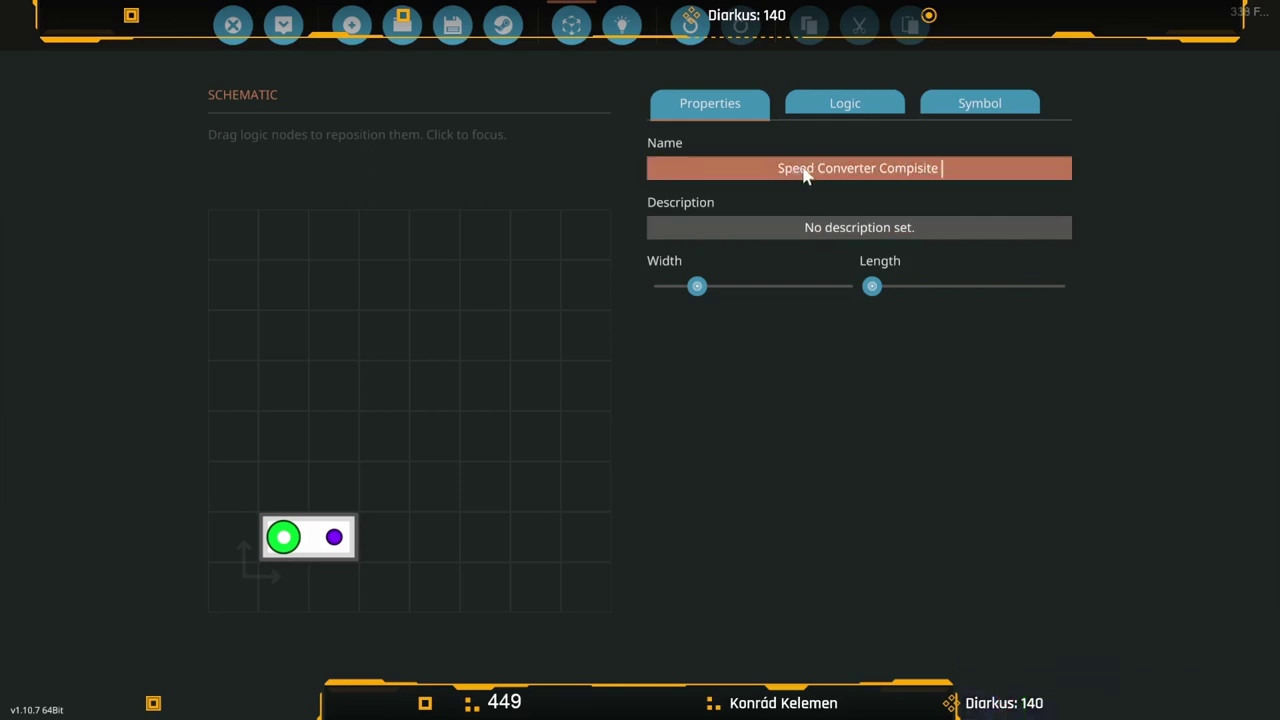
click(917, 171)
key(BackSpace)
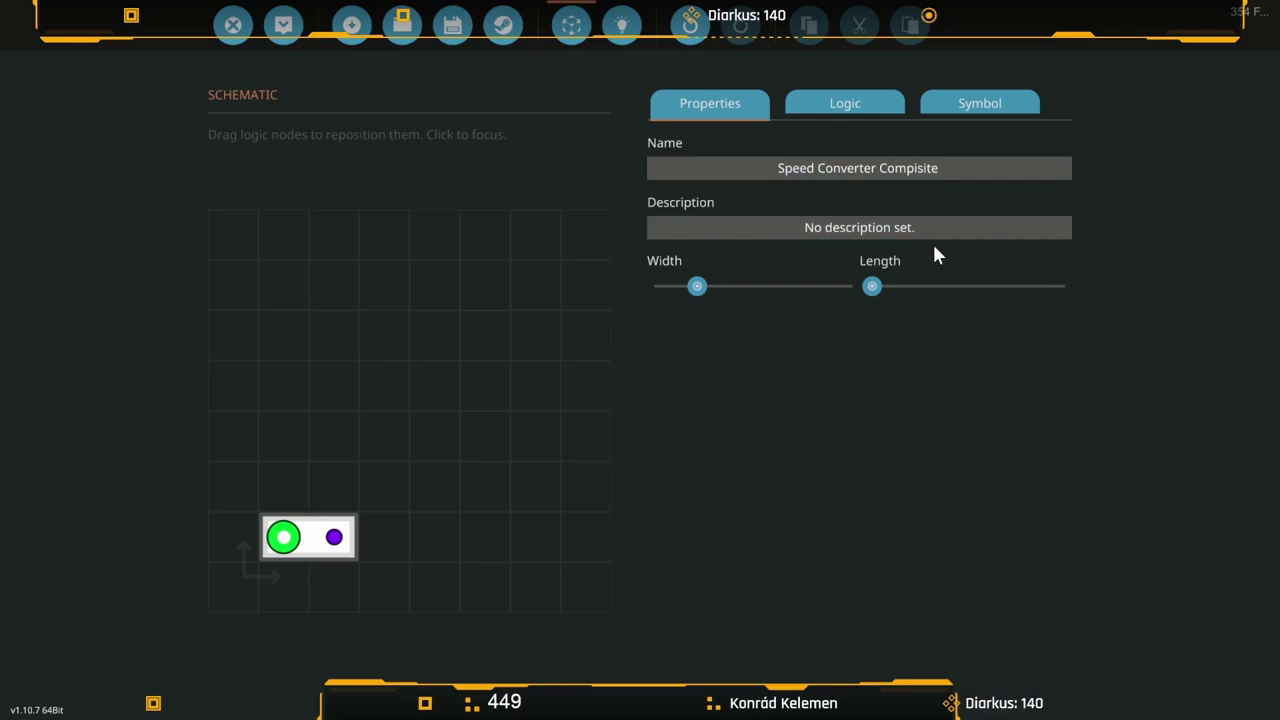
text(o)
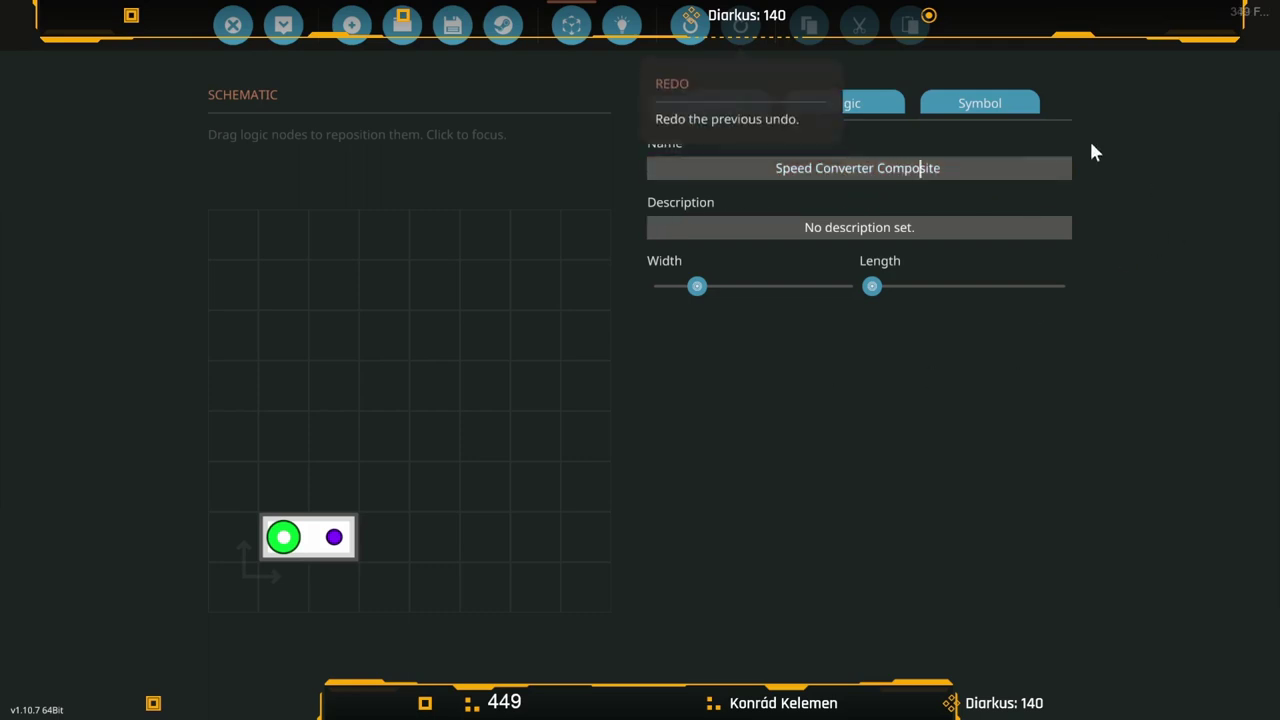
View the saved microcontrollers for storing Speed Converter Composite, go back, and start a new microcontroller.
click(878, 172)
key(ctrl+a)
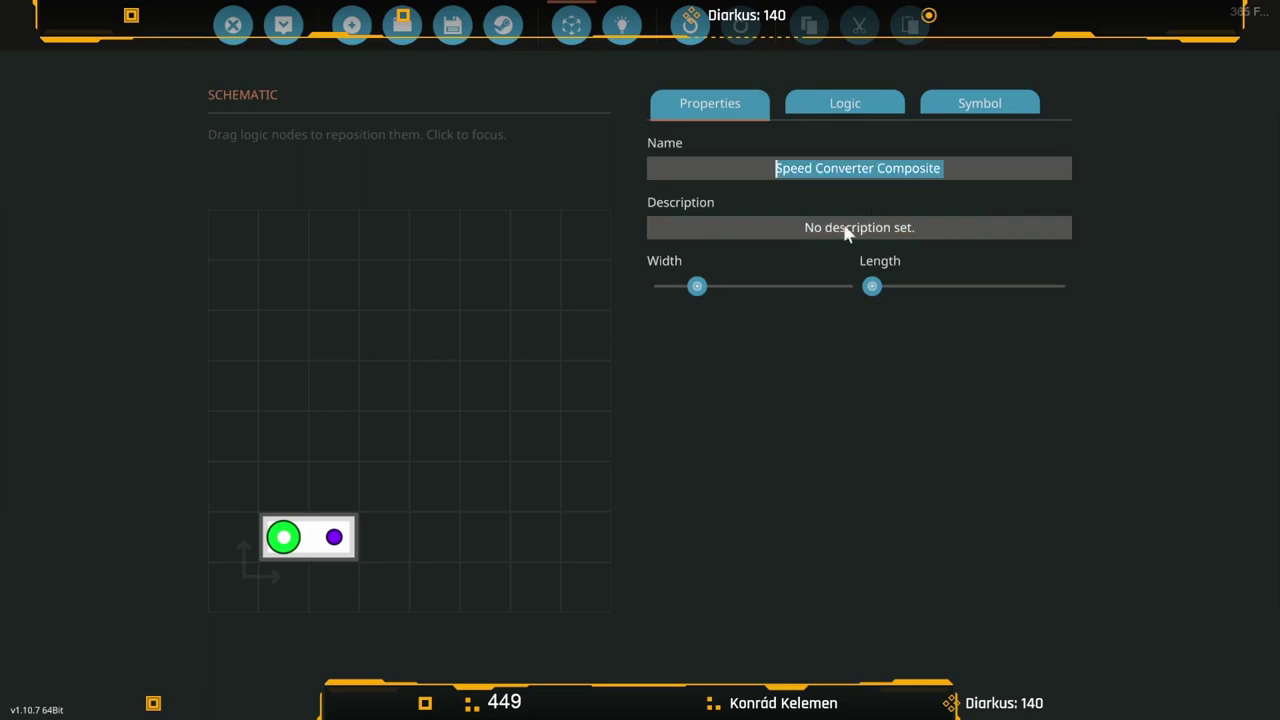
click(452, 25)
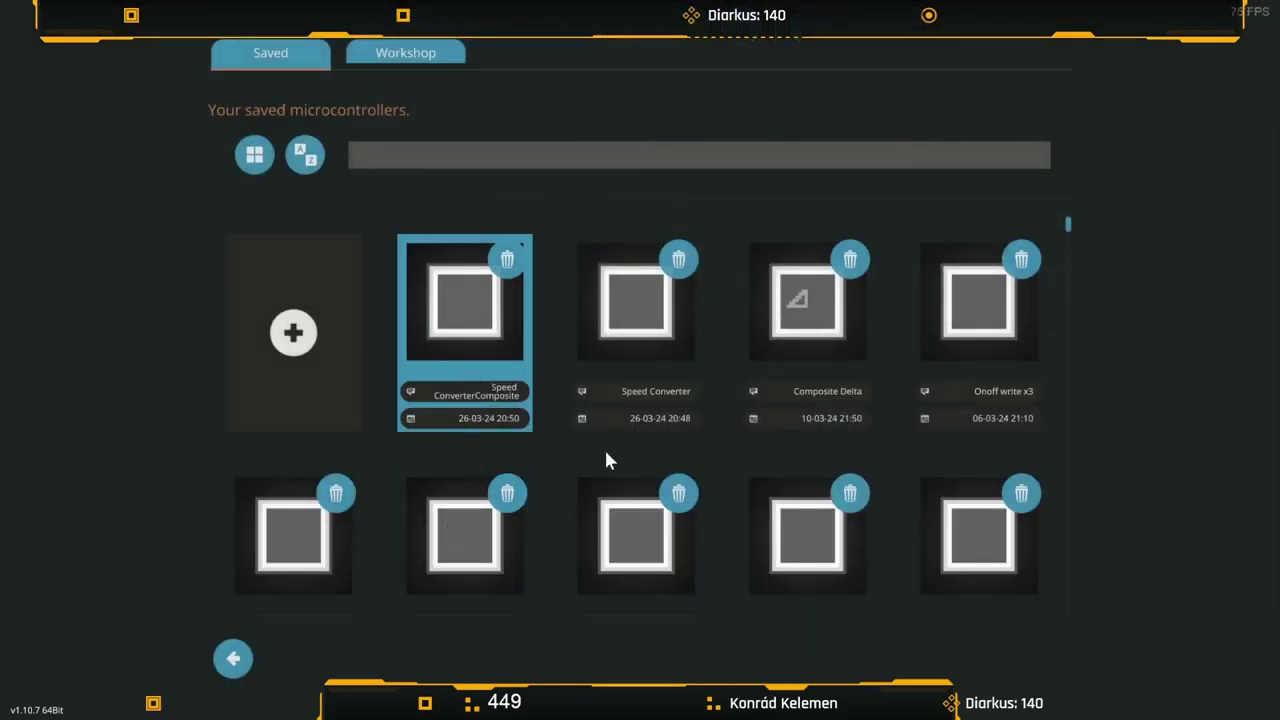
click(254, 659)
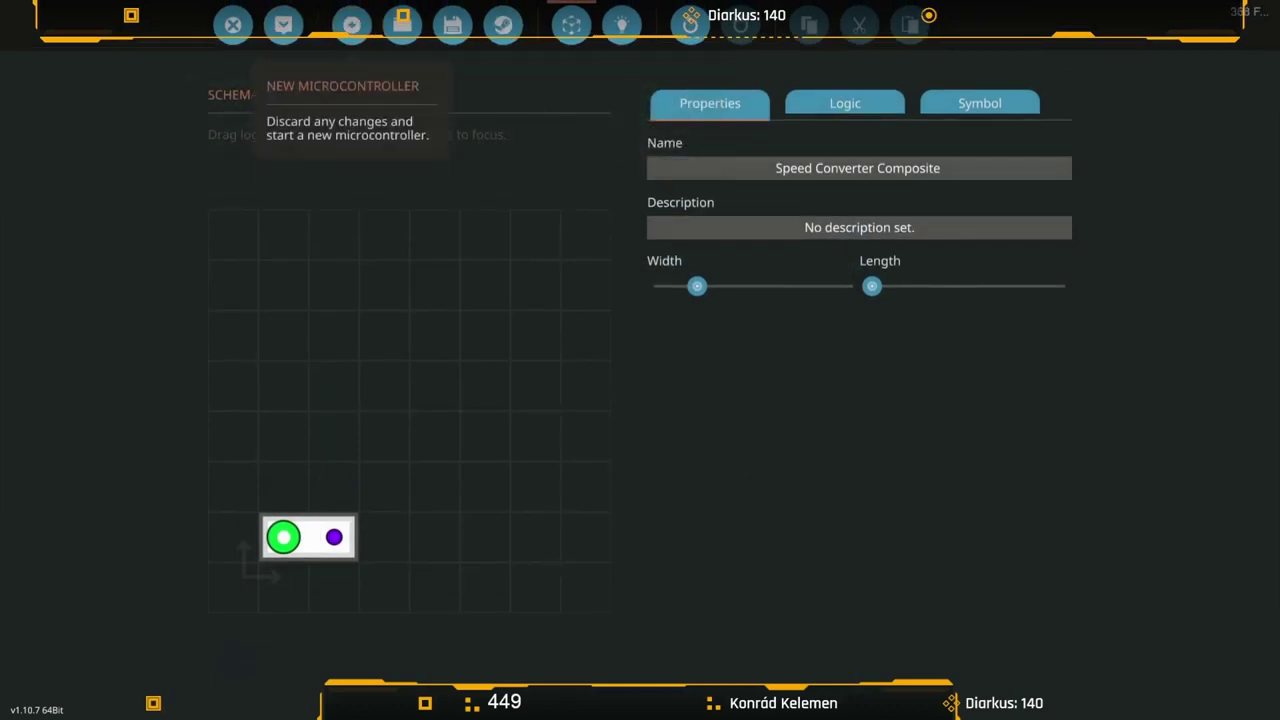
click(352, 24)
click(689, 491)
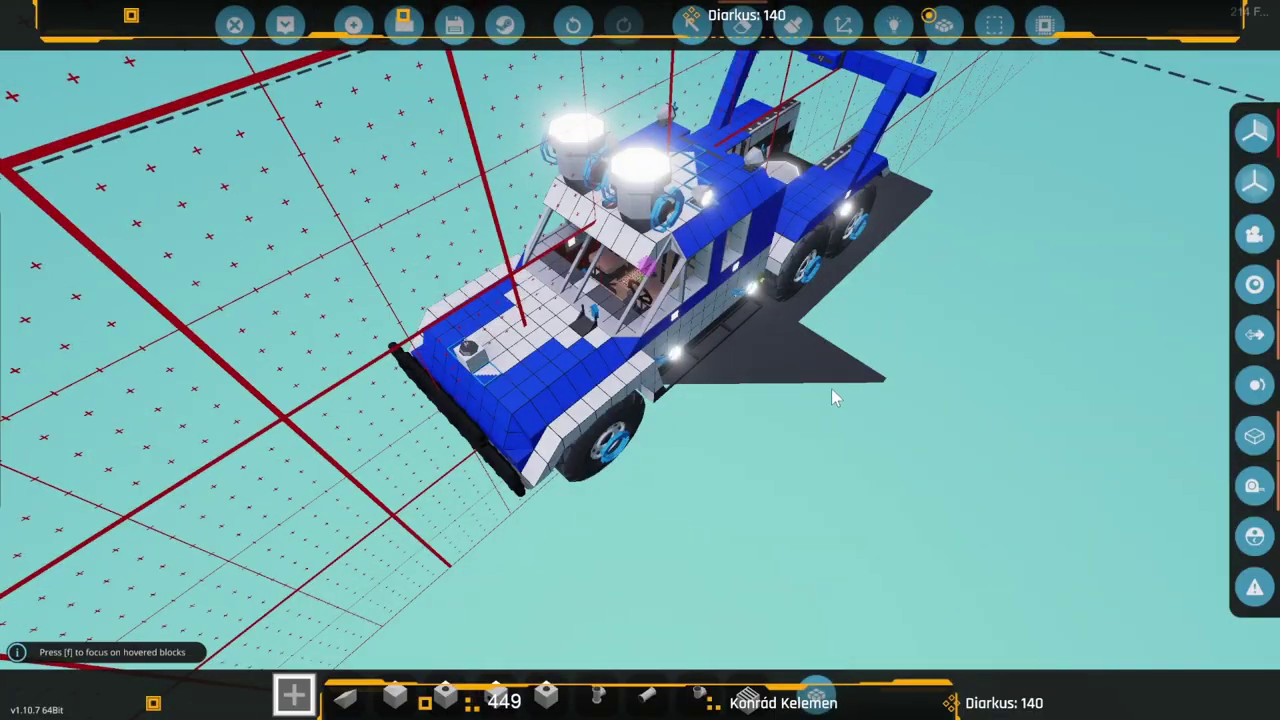
Inspect the sensor area on the vehicle's hood and search the component inventory for "speed".
drag(831, 388, 865, 366)
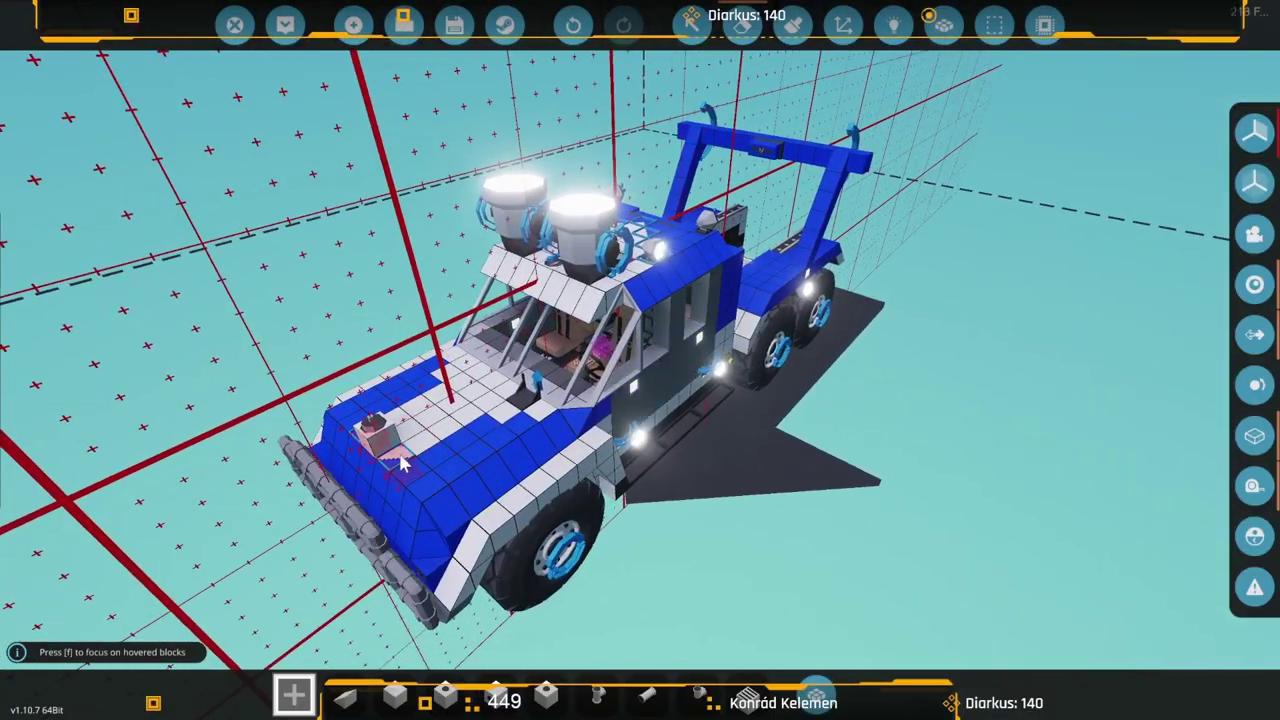
click(367, 447)
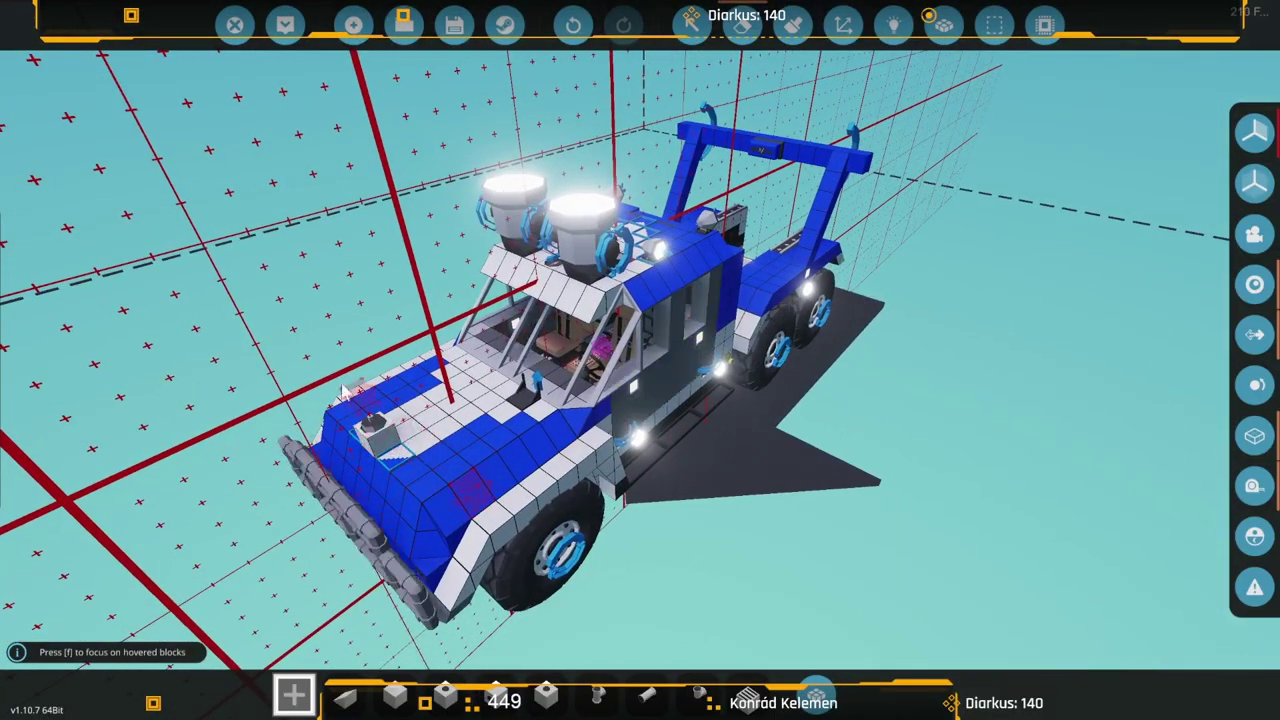
click(373, 437)
key(Tab)
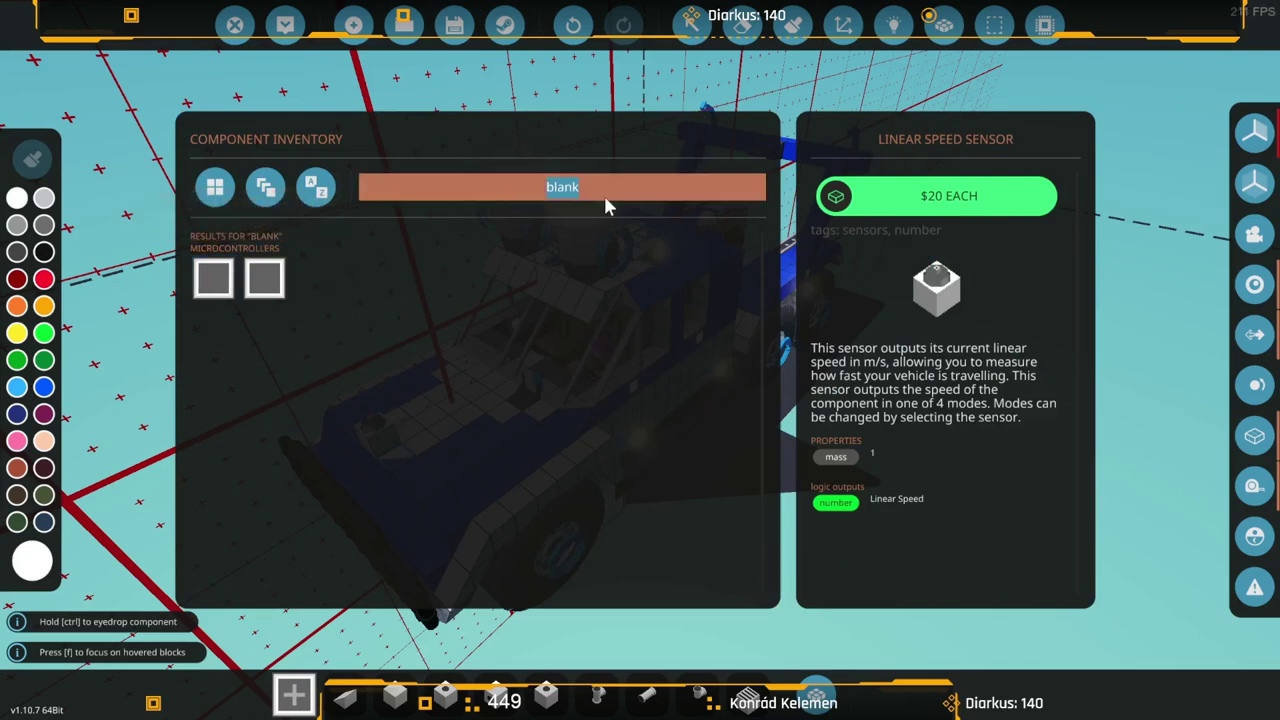
key(BackSpace)
text(speed)
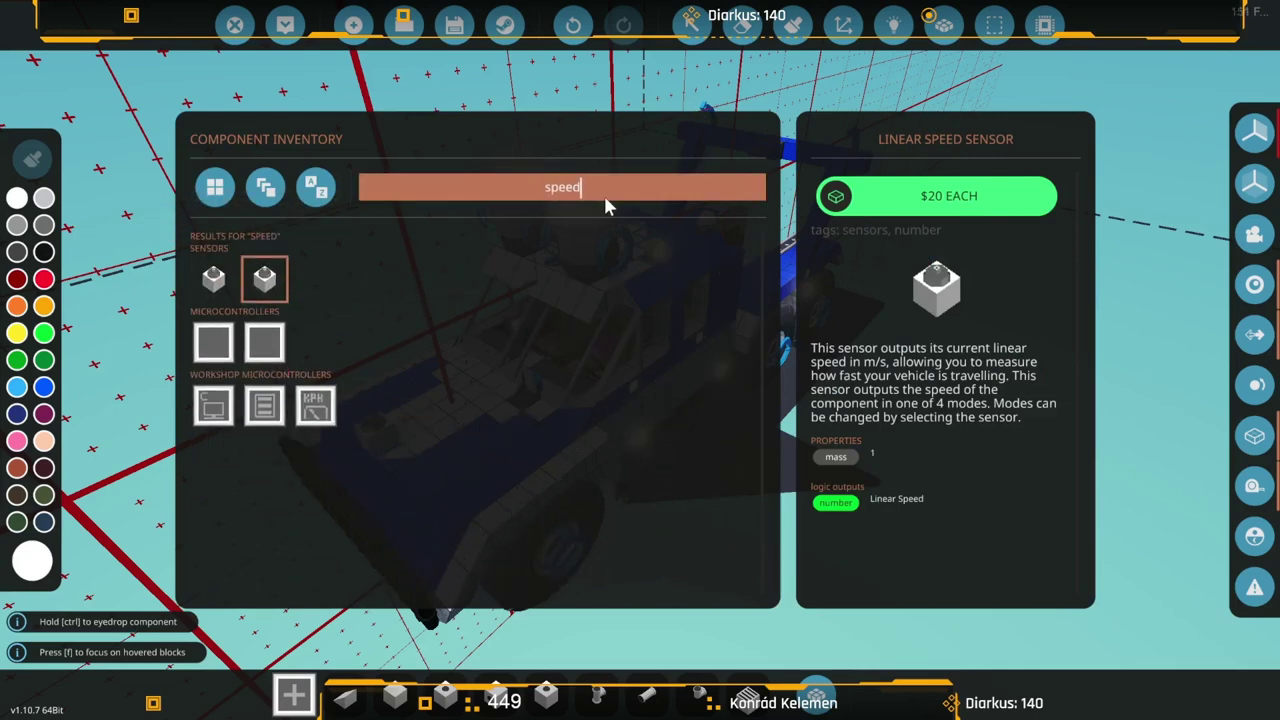
Disable symmetry and place the Speed Converter and Speed Converter(Composite) microcontrollers on the hood, one on either side of the speed sensor.
click(228, 348)
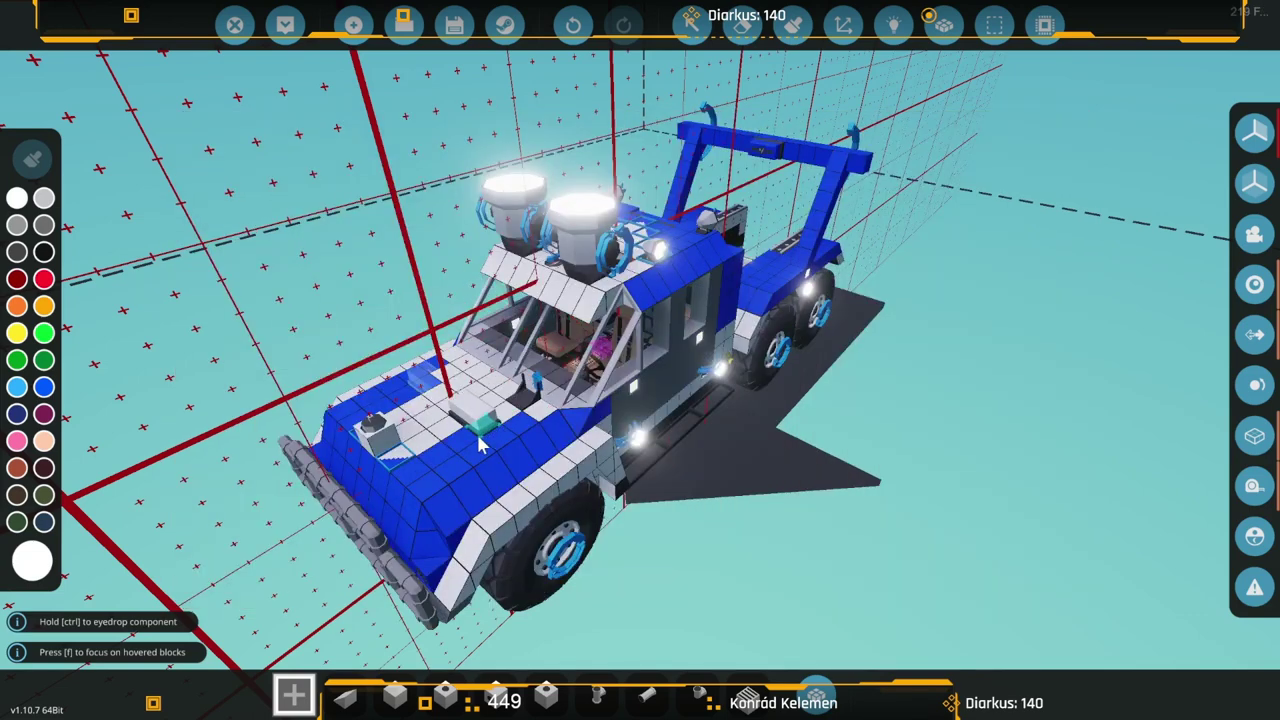
click(1254, 131)
click(982, 140)
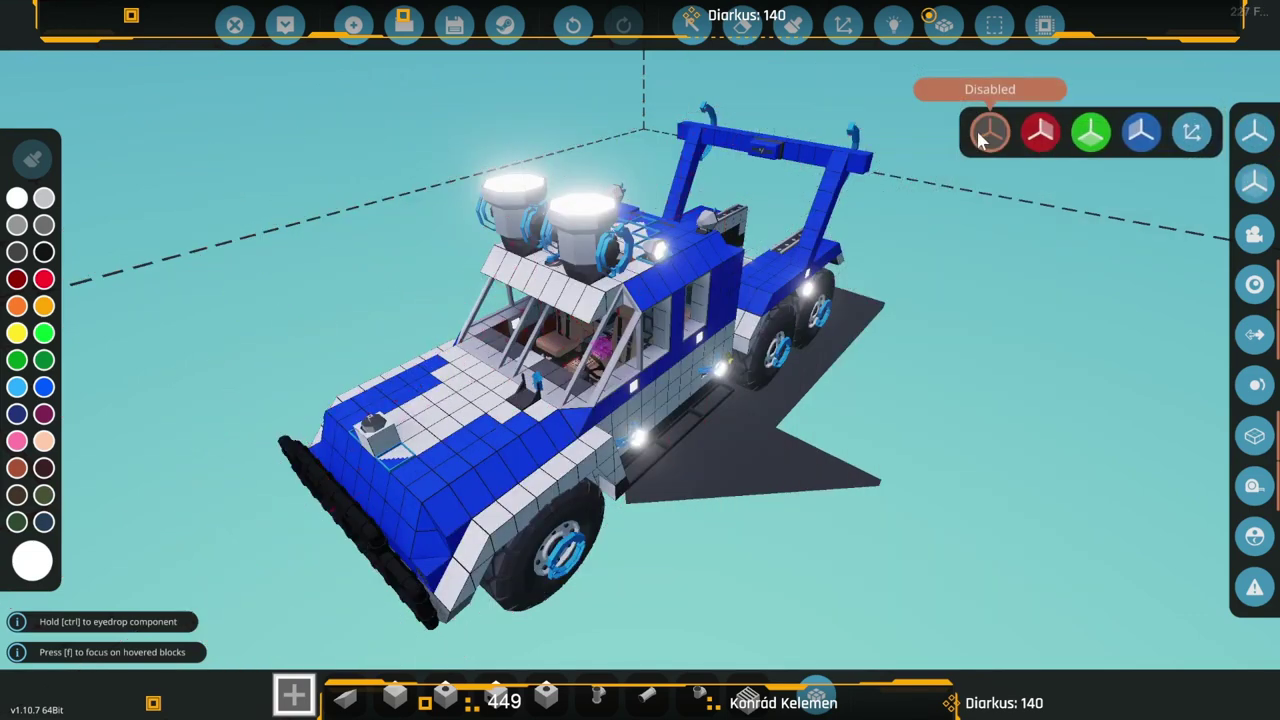
key(q)
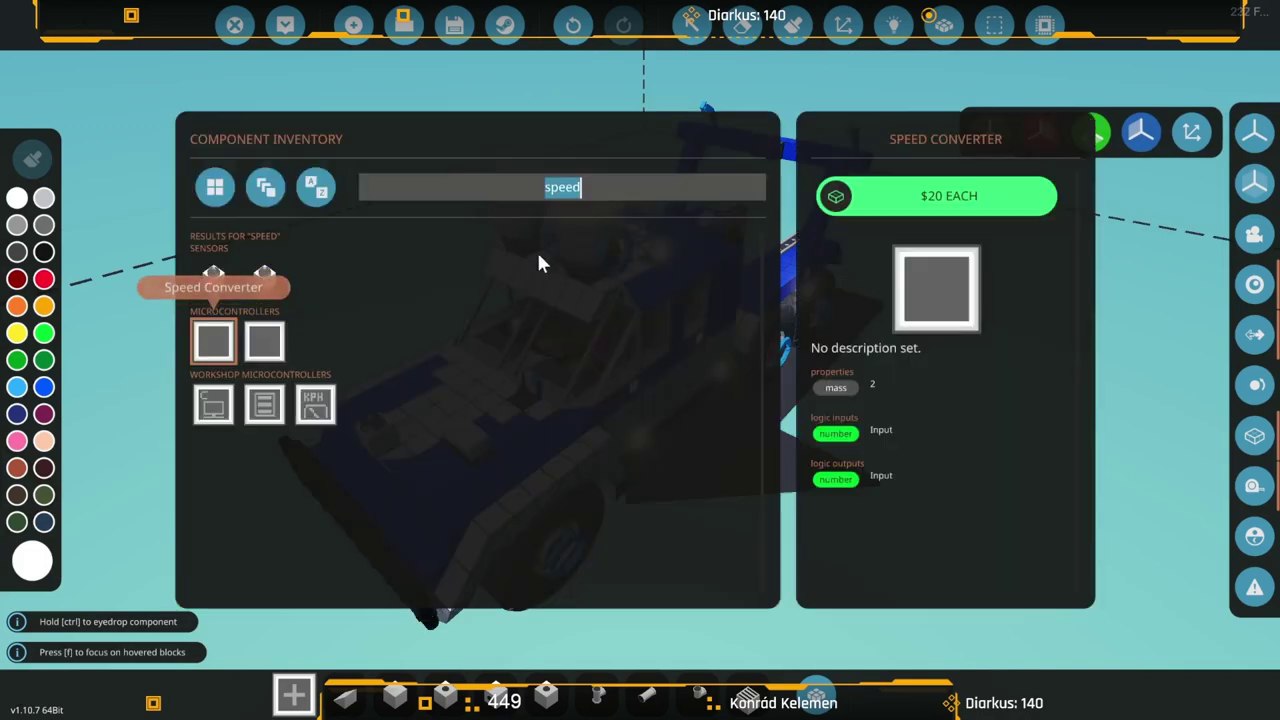
click(268, 343)
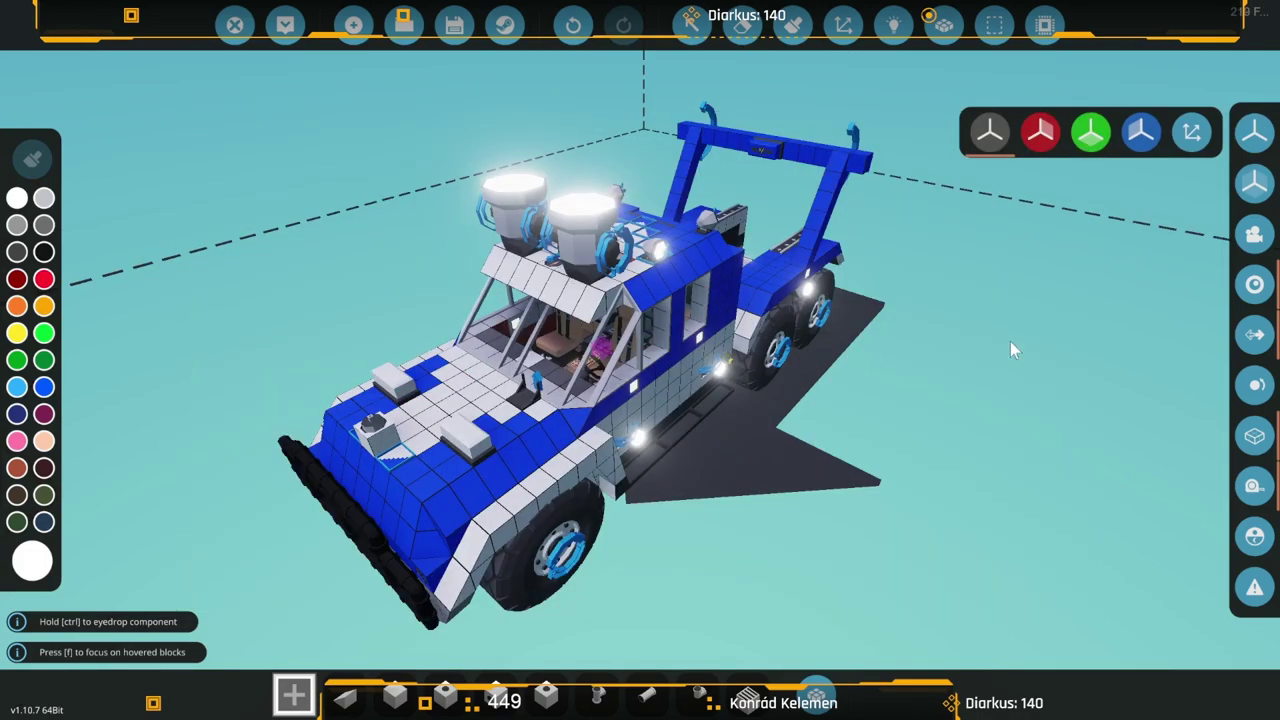
Show the vehicle's logic nodes and connect the linear speed sensor's number output to the number inputs of both speed converters.
click(890, 28)
key(a)
key(w)
drag(510, 390, 623, 486)
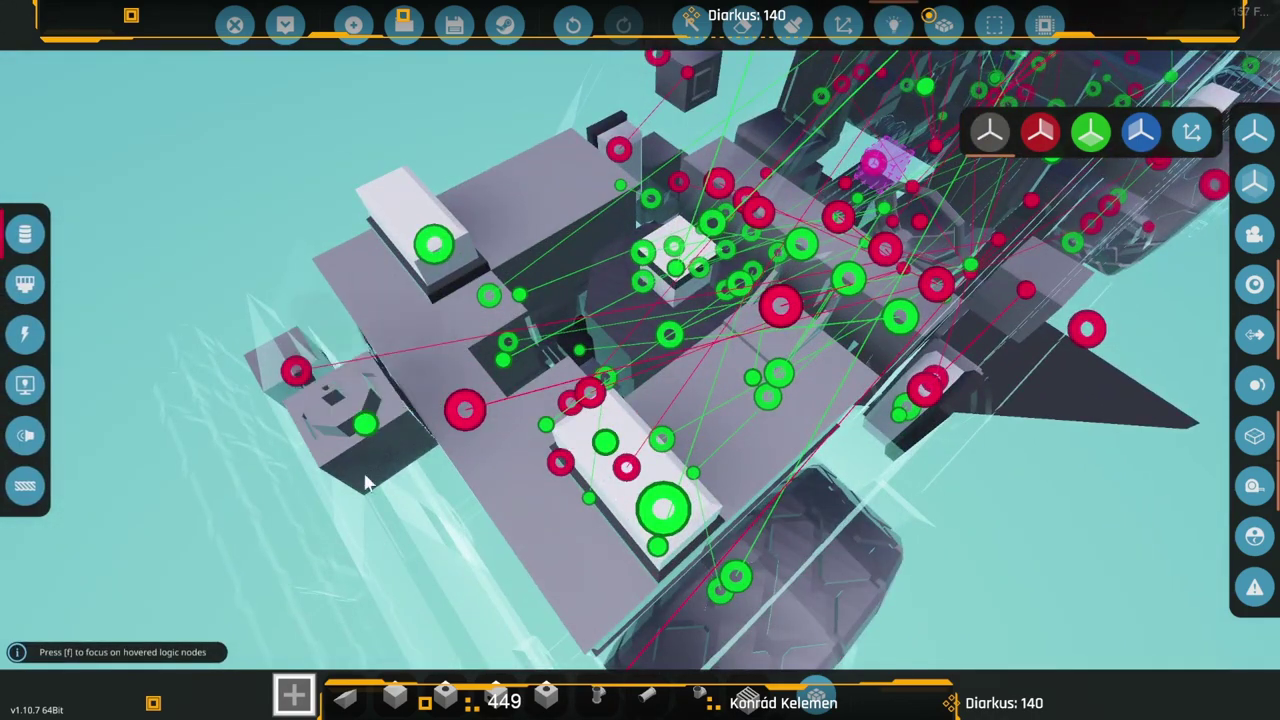
drag(378, 428, 663, 509)
drag(365, 424, 436, 246)
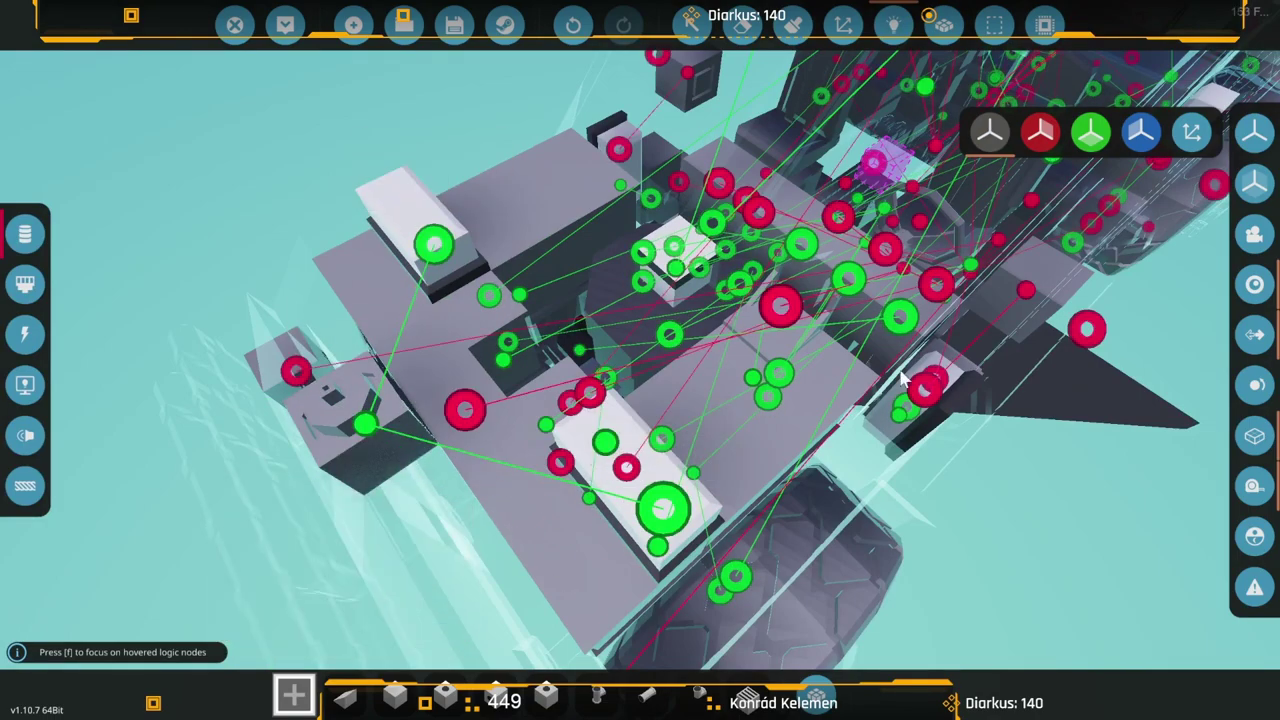
Connect the Speed Converter's number output to the dashboard dial and the composite converter's output to the instrument panel.
drag(864, 370, 625, 360)
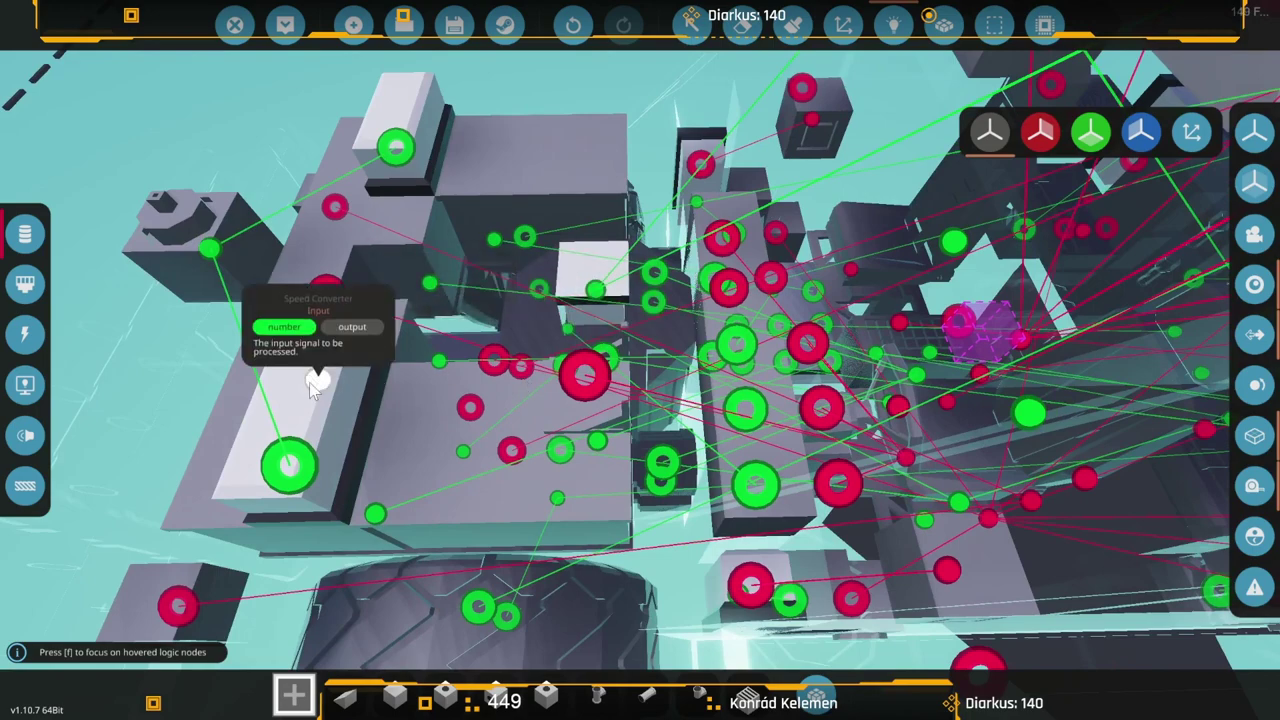
drag(318, 384, 743, 410)
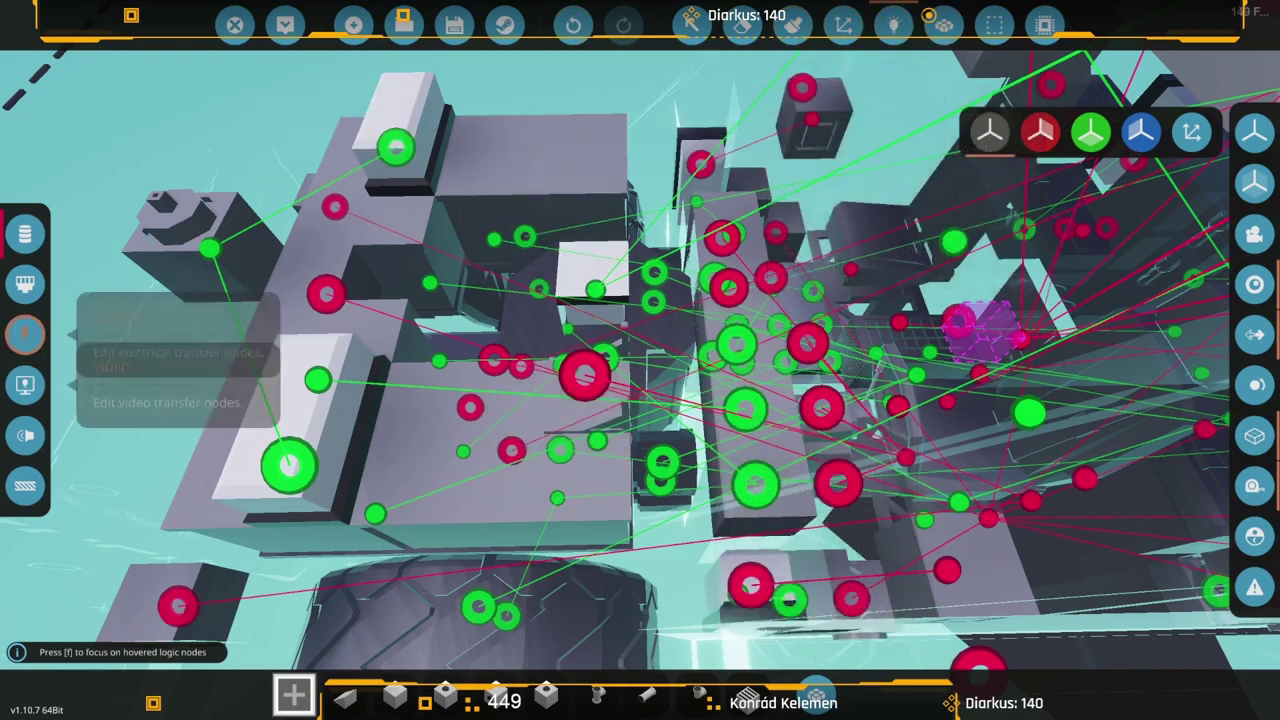
click(25, 284)
drag(409, 108, 808, 290)
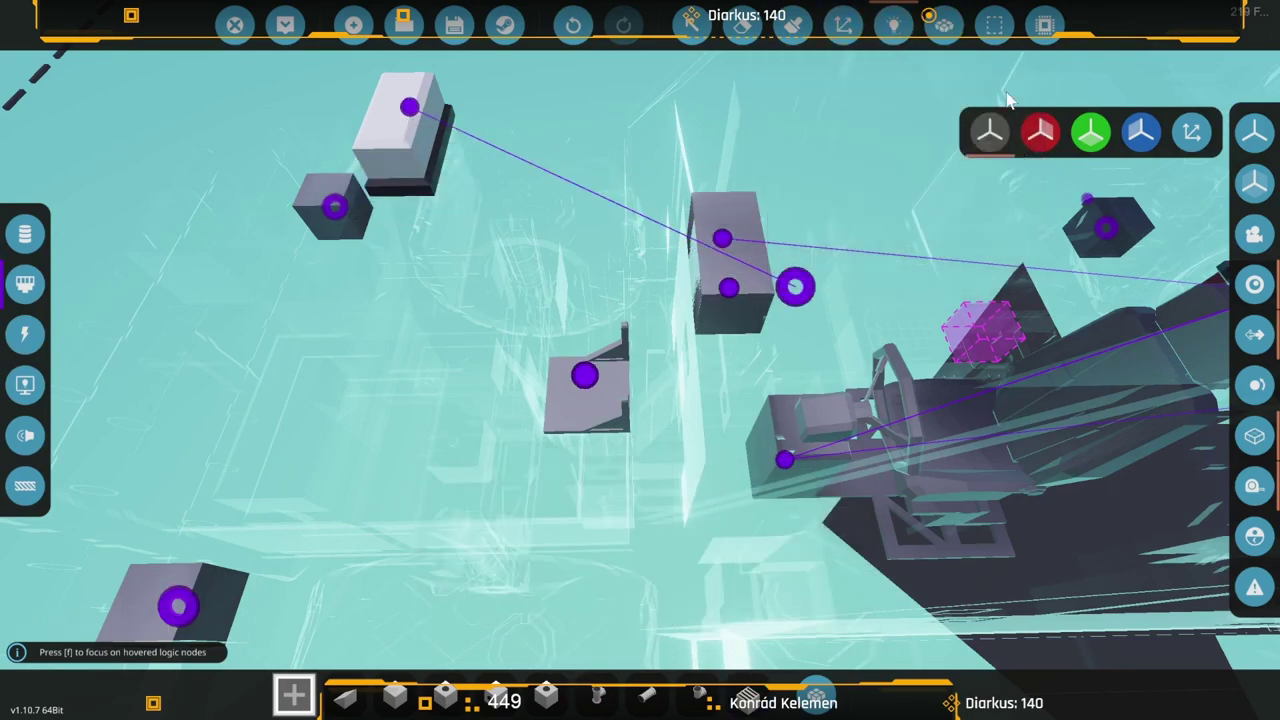
Set the speed measurement to Knots on the composite converter and to Mph on the number Speed Converter.
click(690, 24)
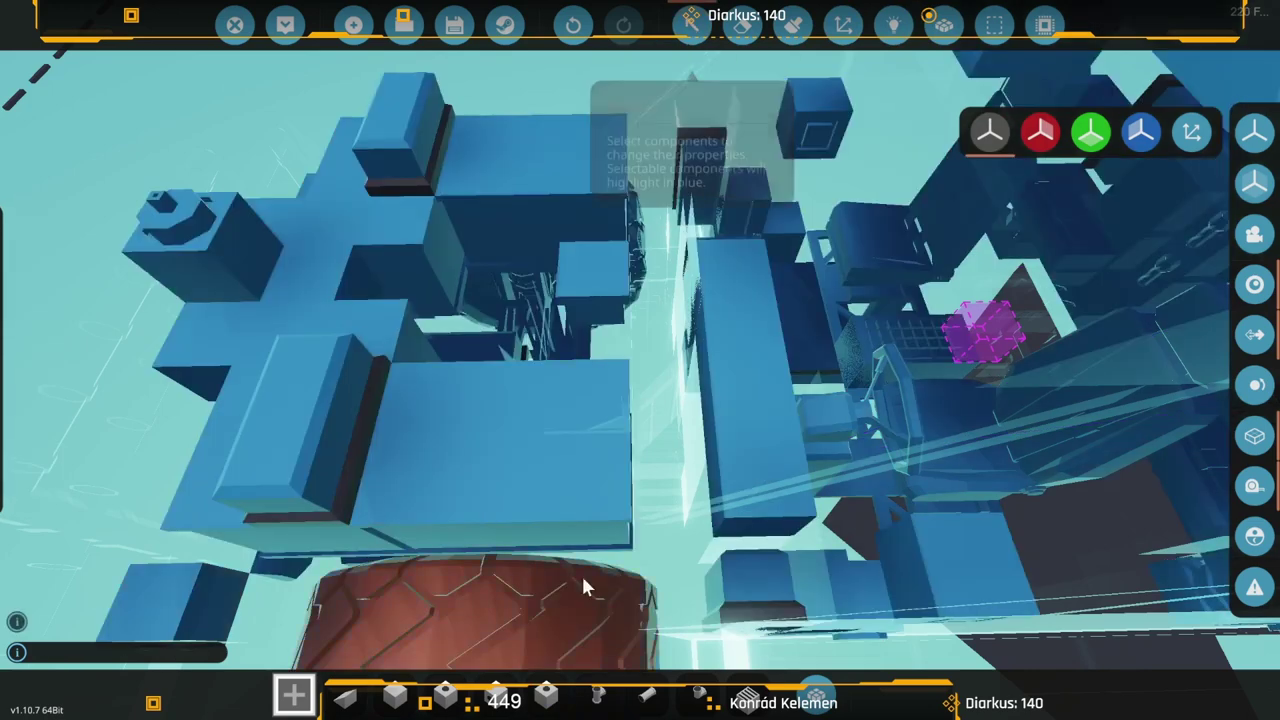
click(436, 118)
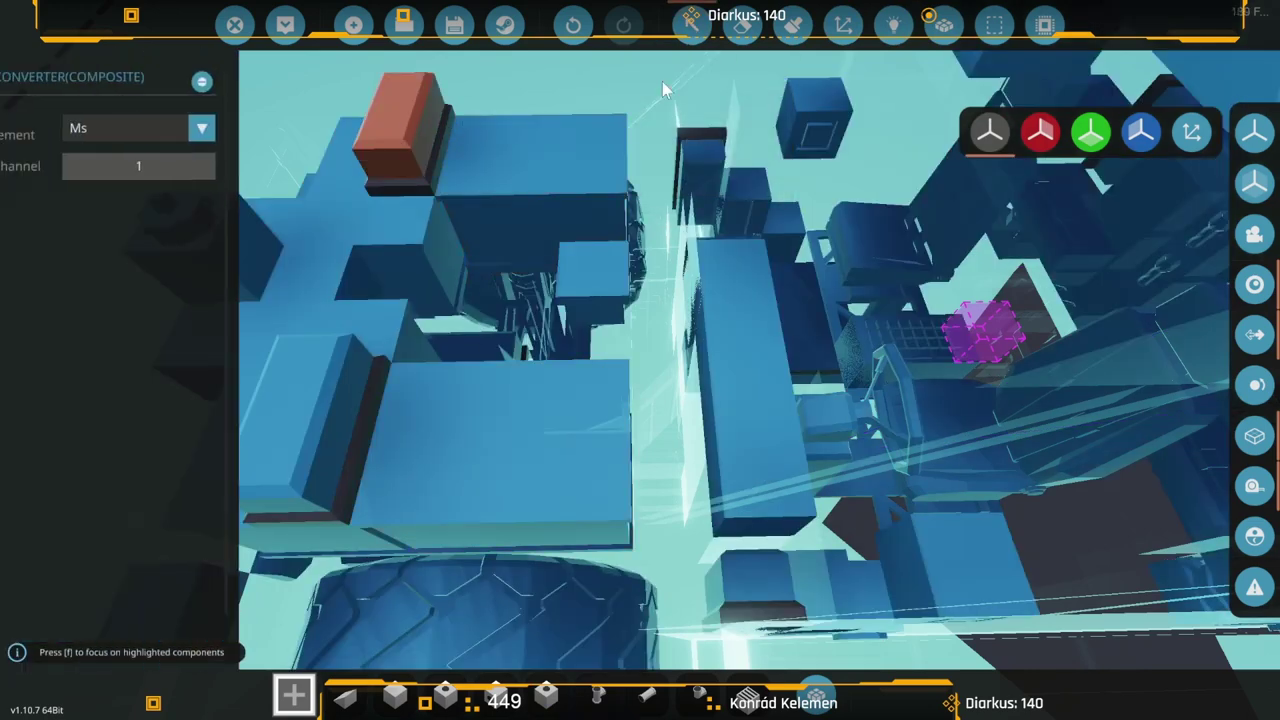
click(182, 126)
click(152, 238)
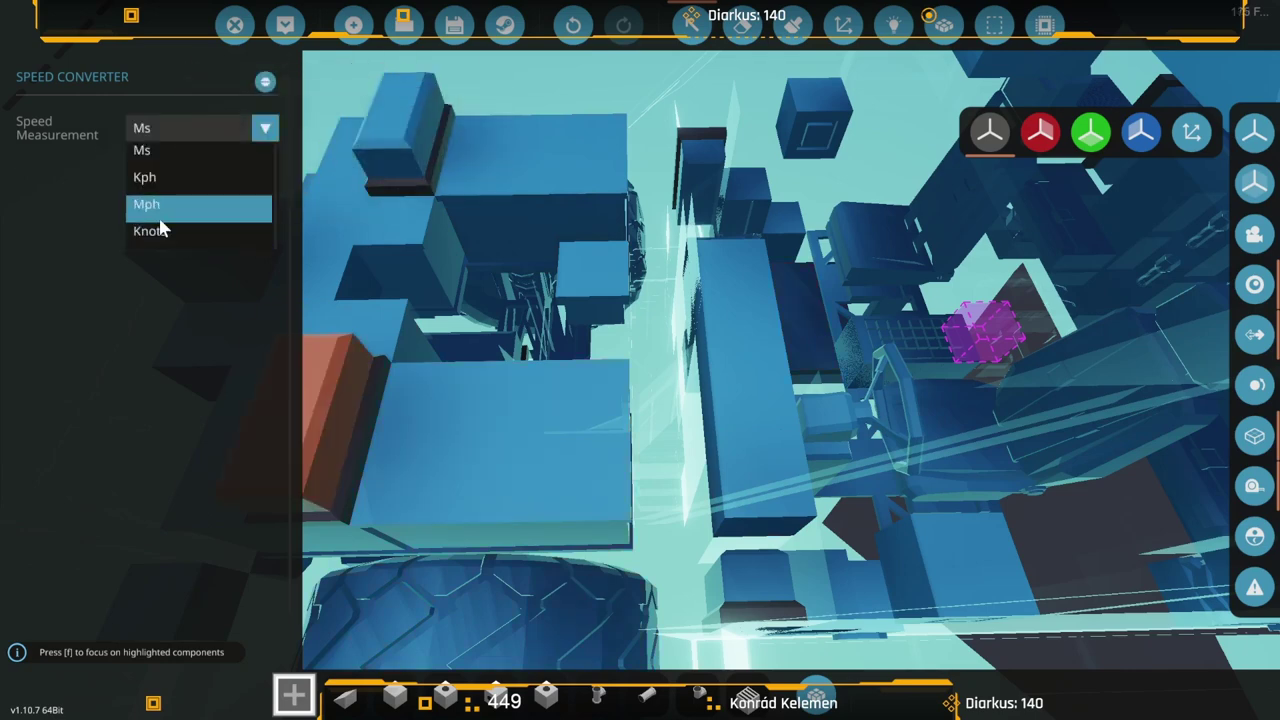
click(165, 208)
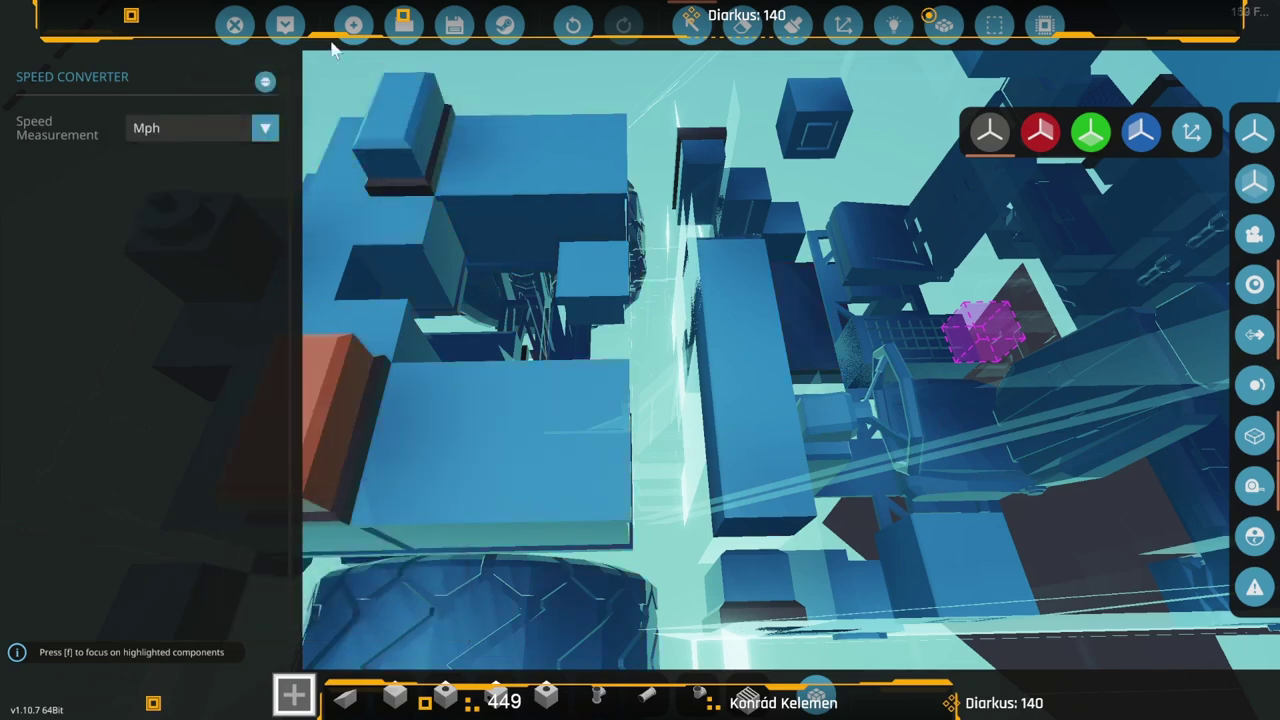
Check the display name, value range and channel settings of the dashboard dial and the instrument panel's Instrument 1.
click(745, 399)
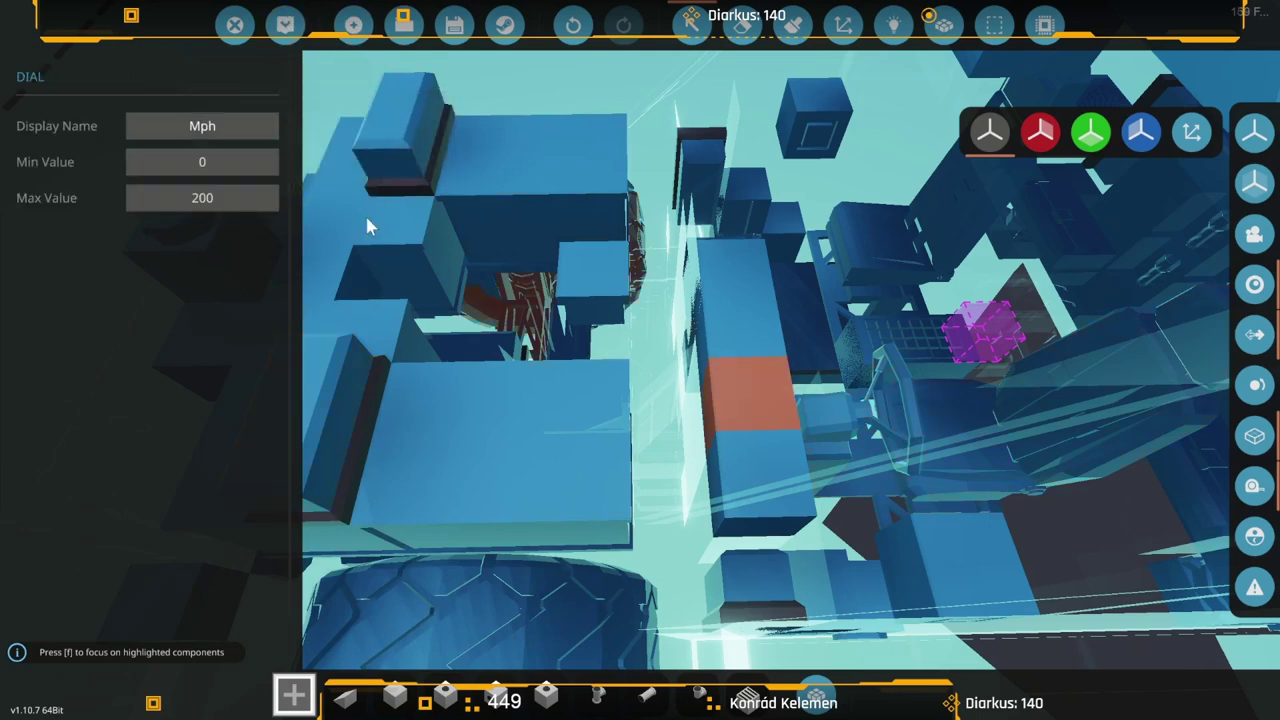
click(740, 287)
click(121, 137)
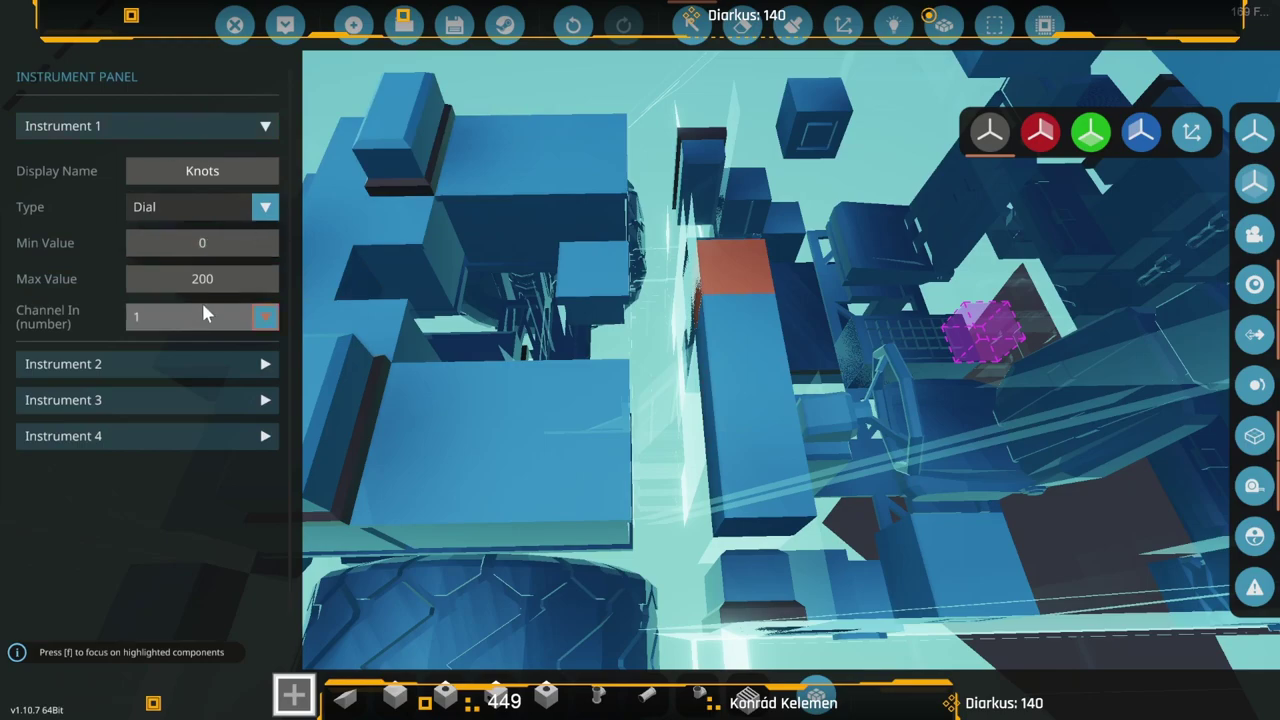
Spawn the vehicle, walk over to it, get into the driver's seat and operate the two-sided toggle button beside the seat.
click(285, 25)
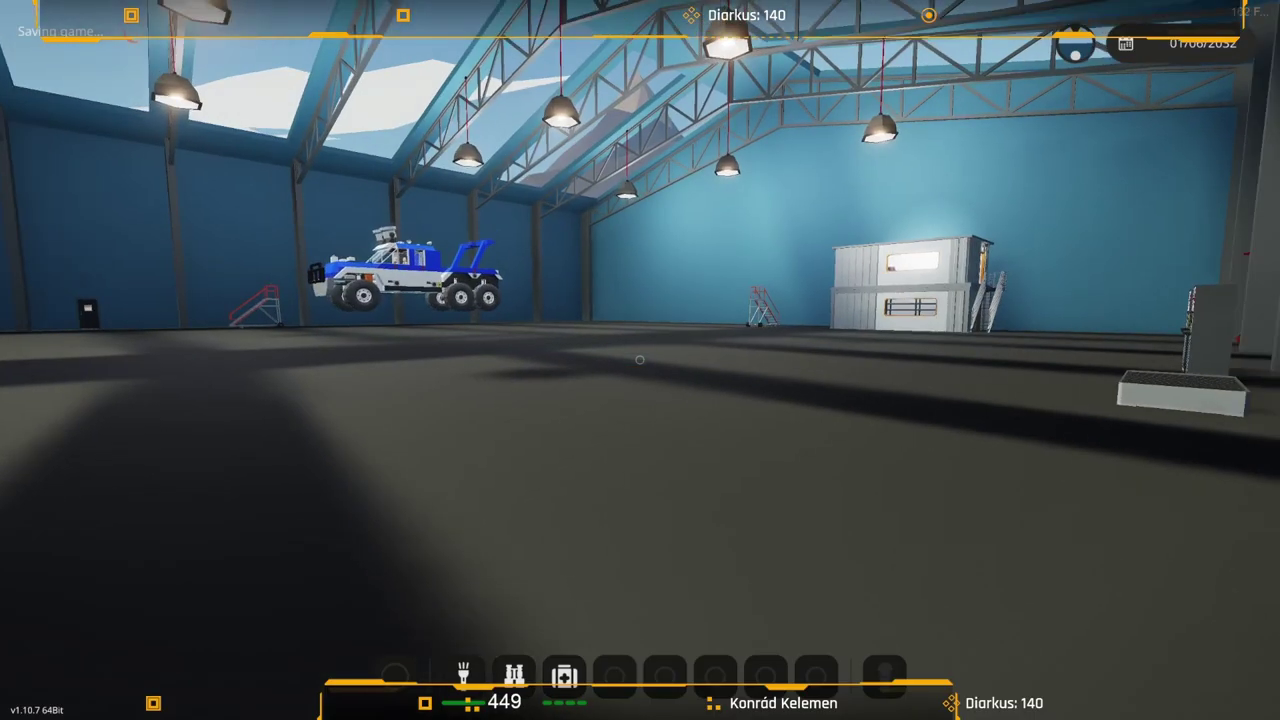
key(w)
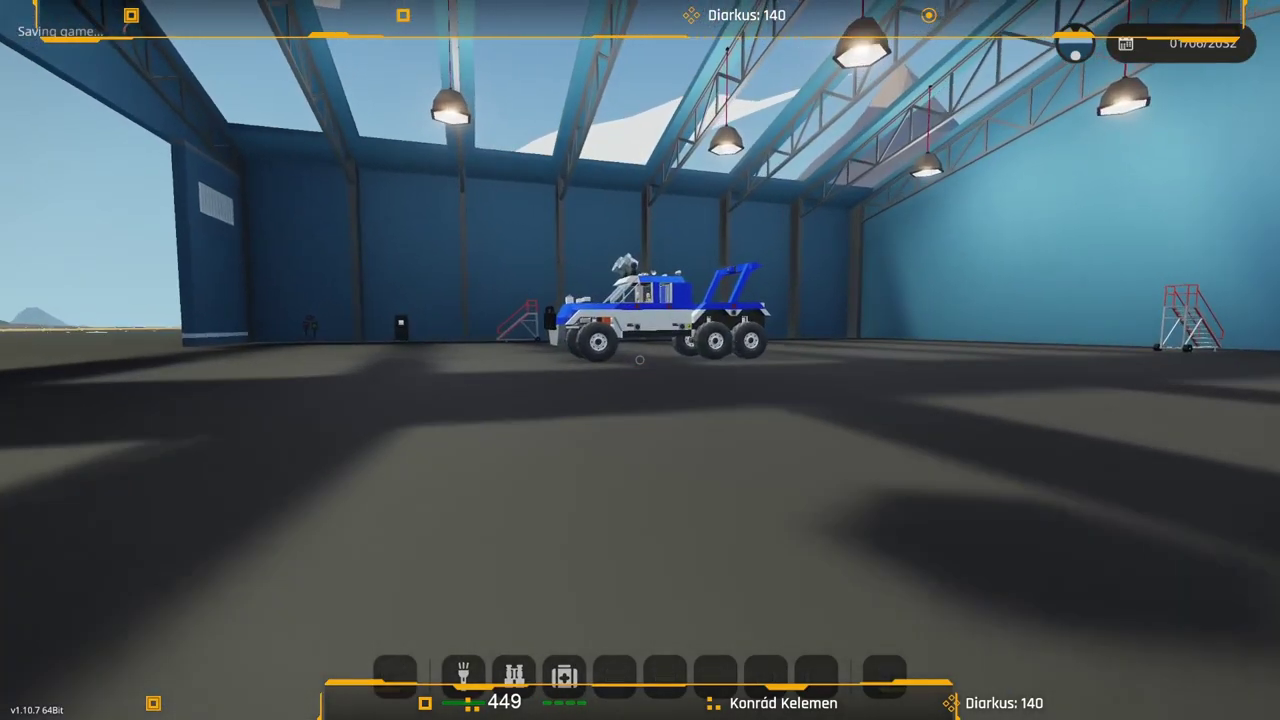
key(w)
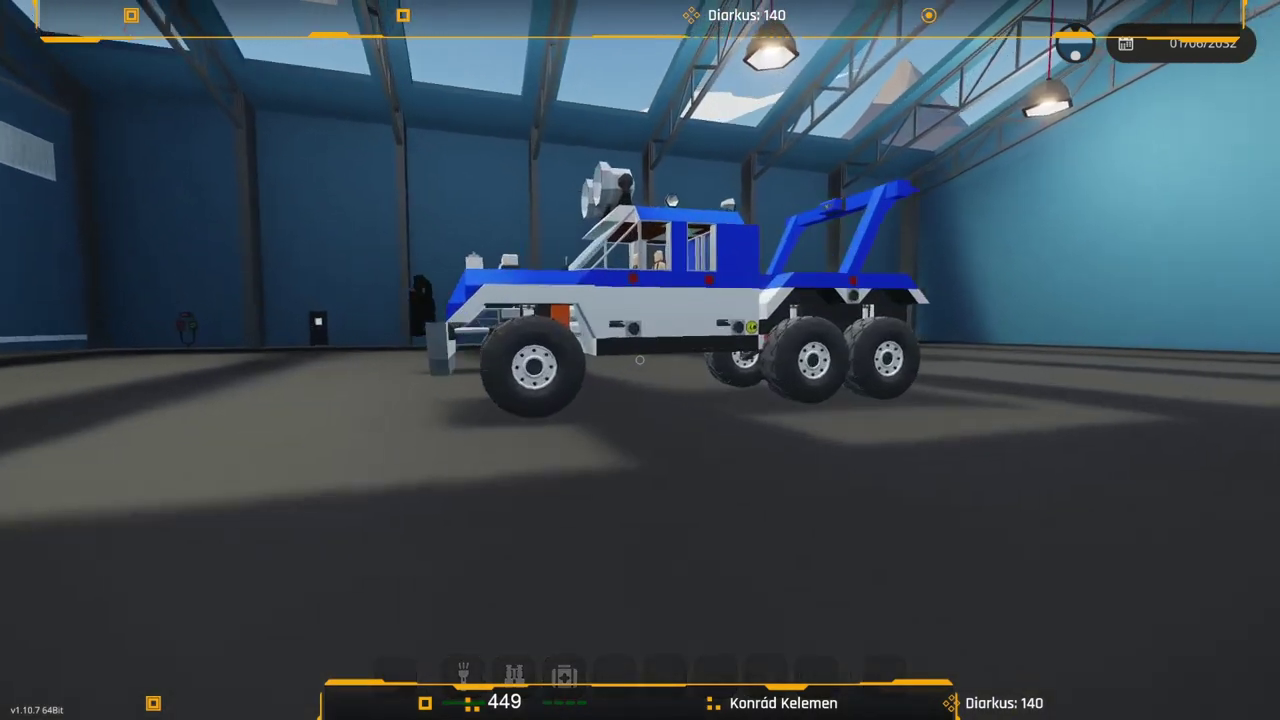
key(q)
key(w)
key(f)
key(q)
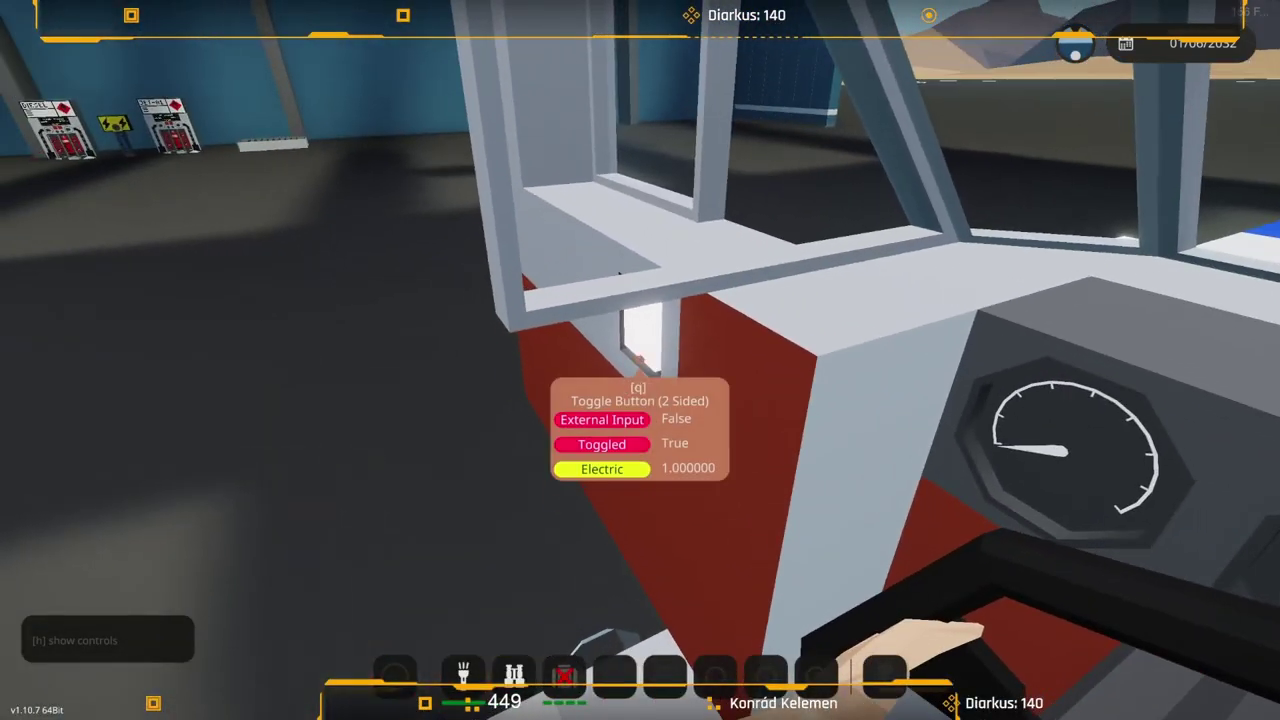
mouse_move(640, 360)
Drive the vehicle out of the hangar and along the runway to test the speed dials, viewing it from inside and outside.
key(w)
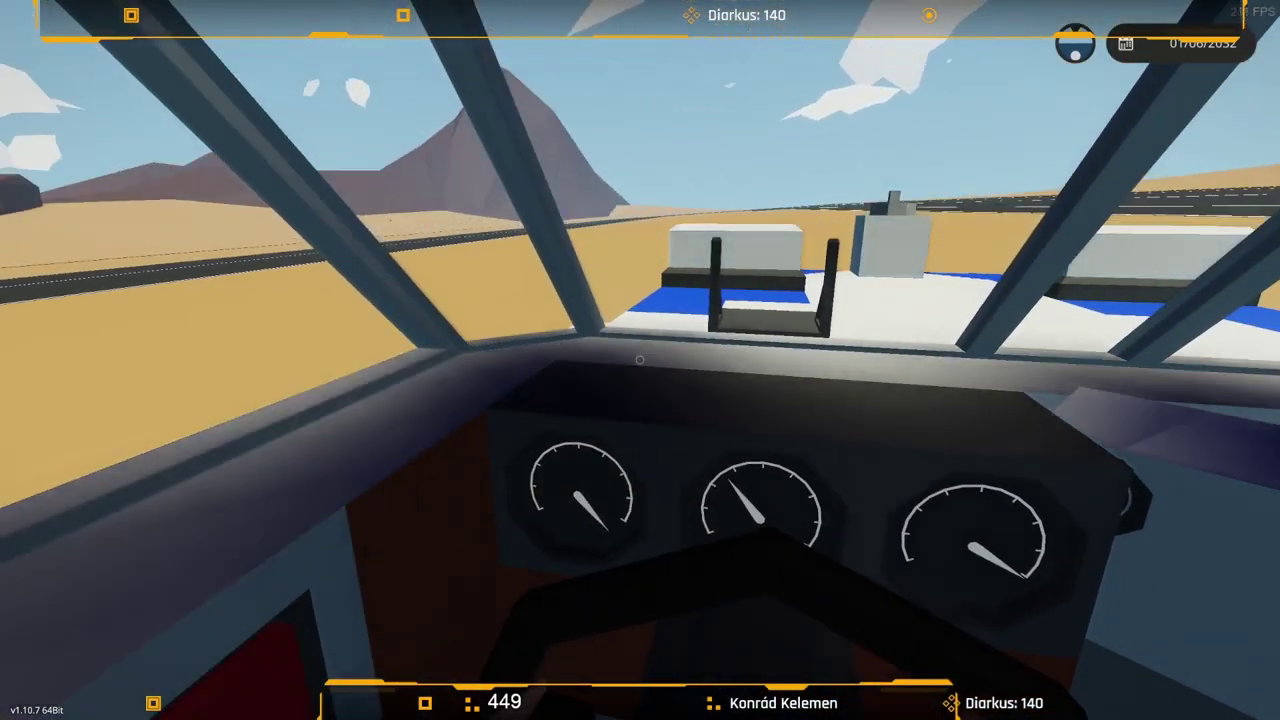
key(f)
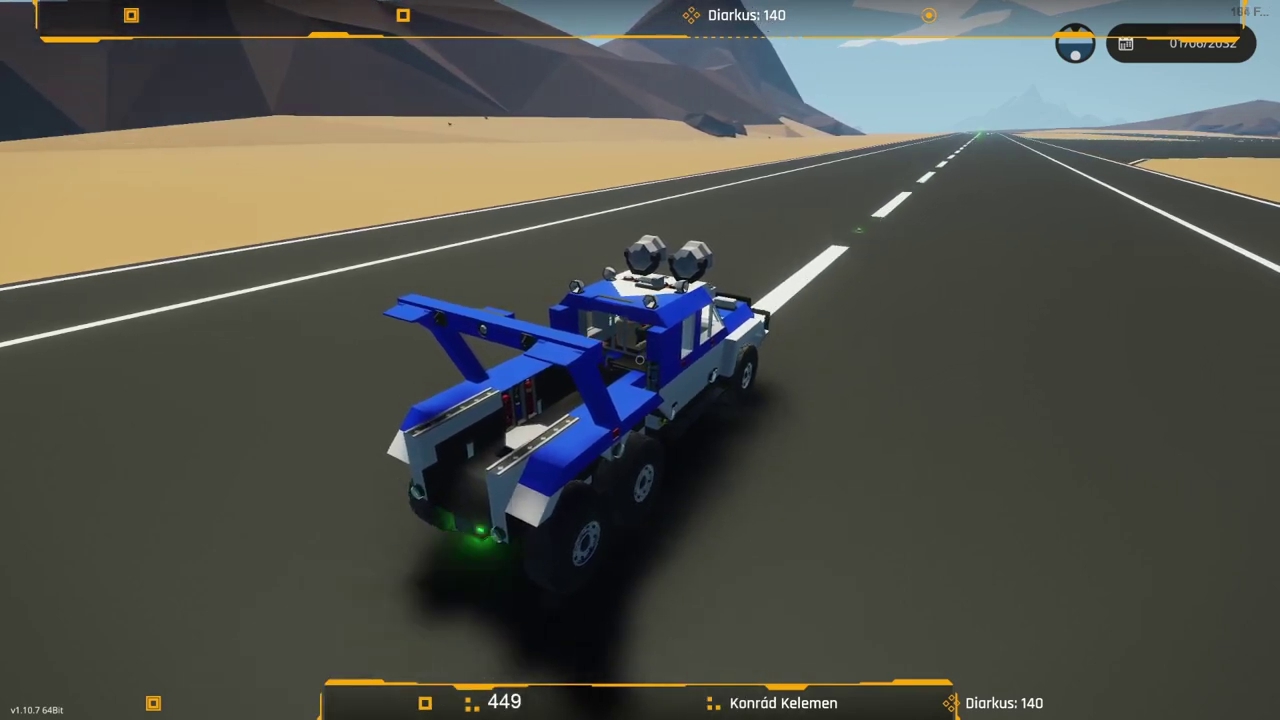
scroll(640, 360, up, 3)
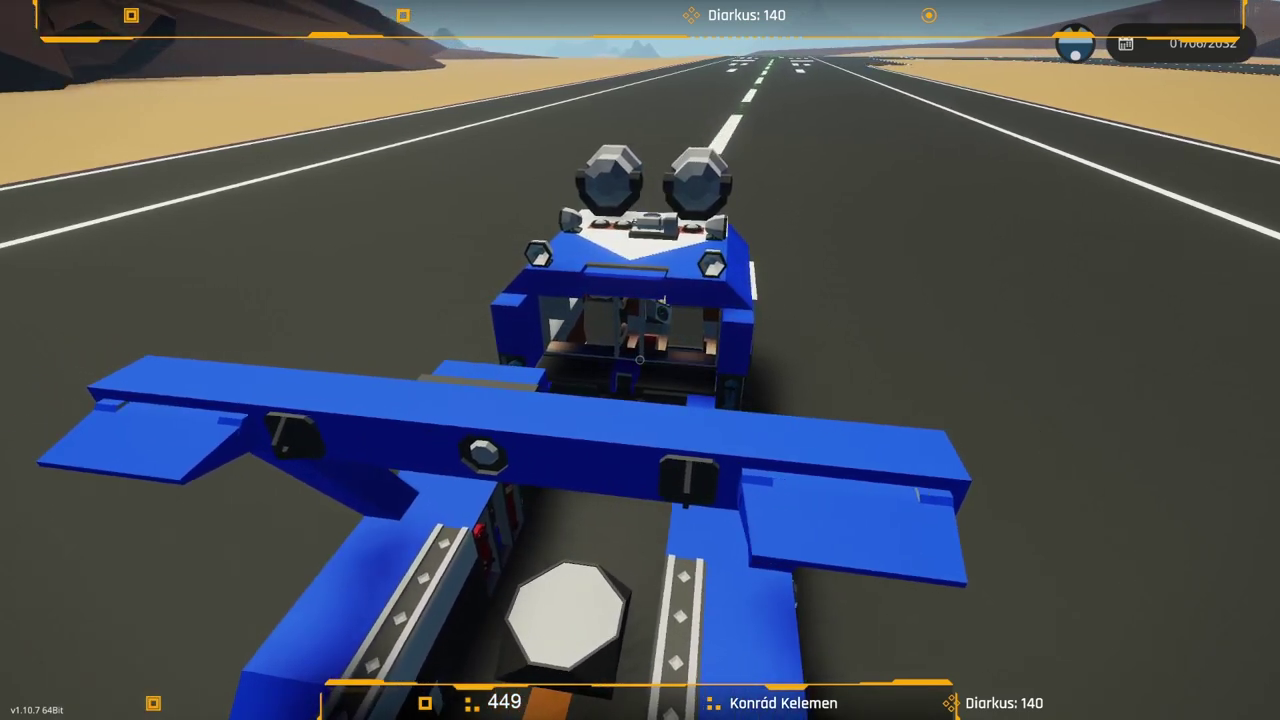
key(a)
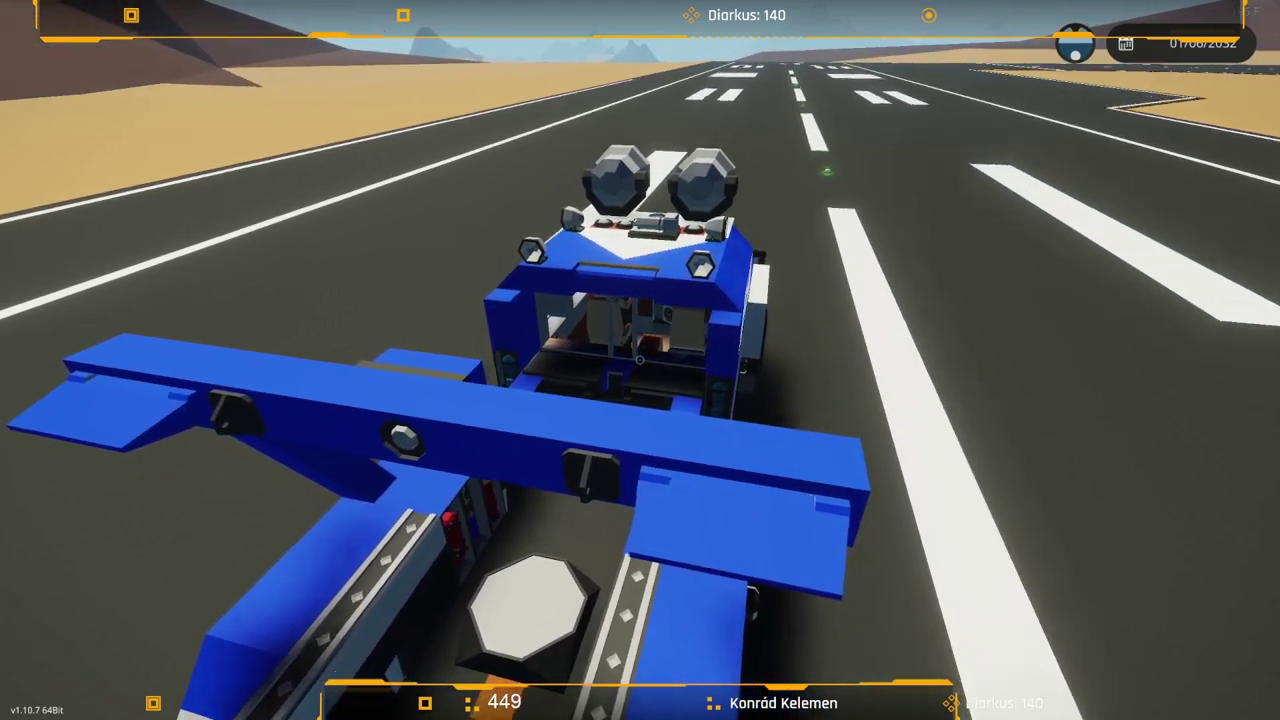
key(a)
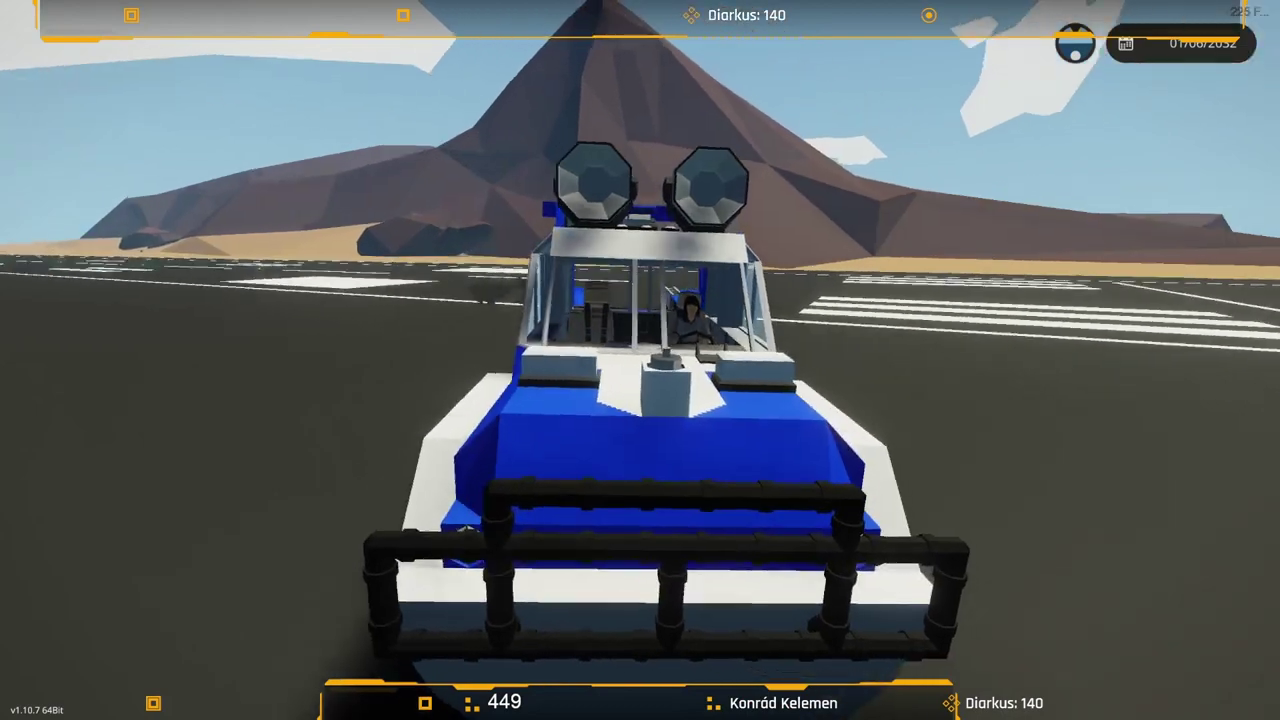
scroll(640, 360, down, 5)
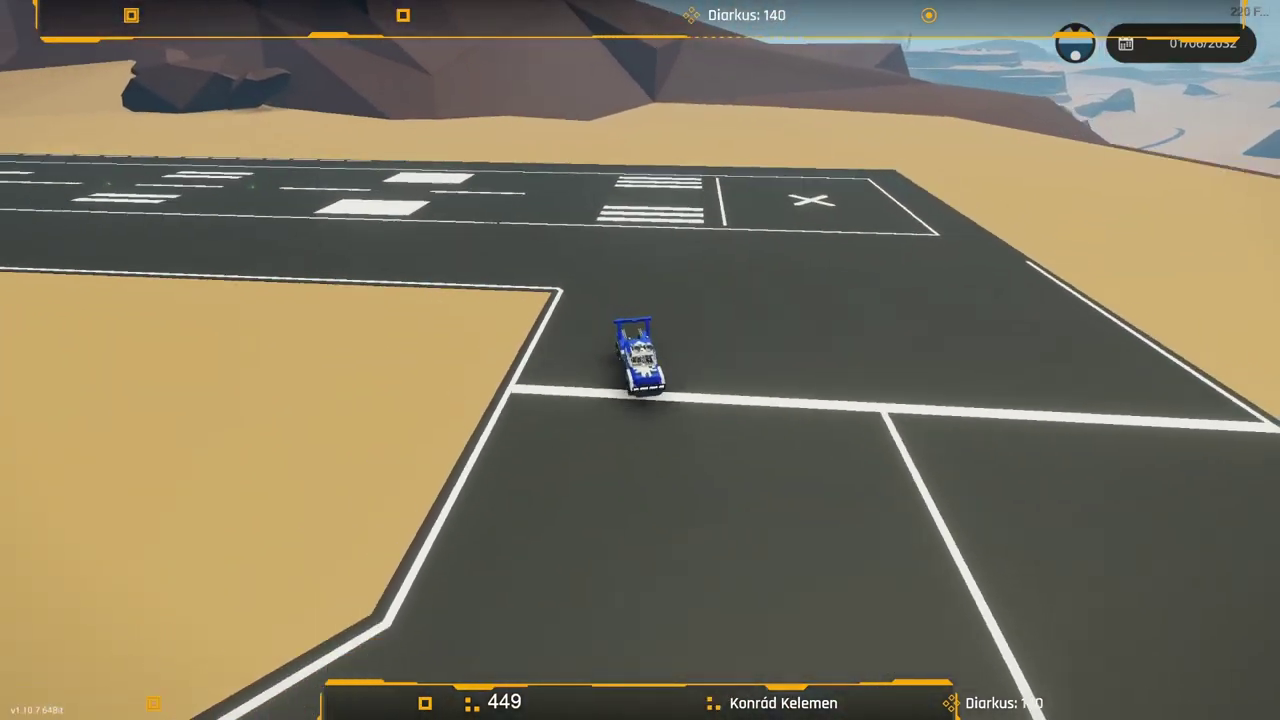